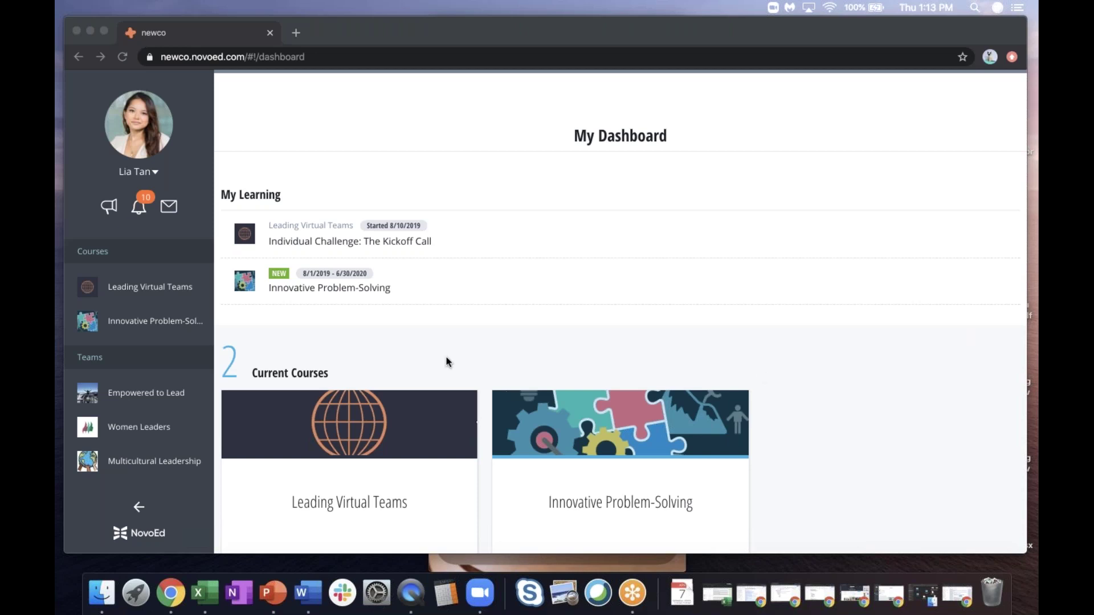
Open the Leading Virtual Teams course from the dashboard and look over its journey outline
left_click(342, 506)
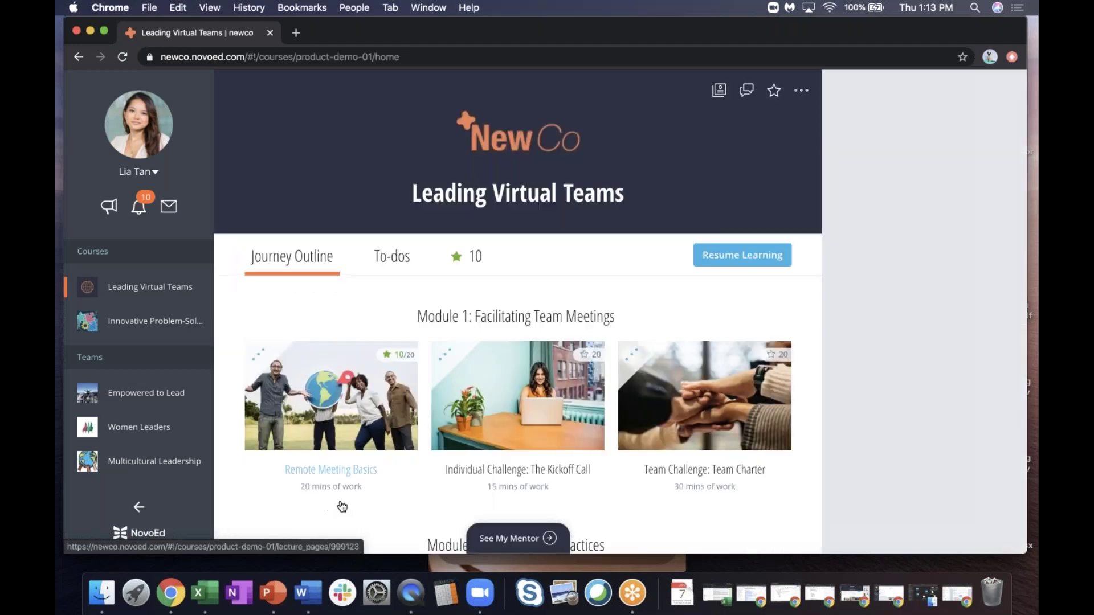
scroll(342, 506, "down", 2)
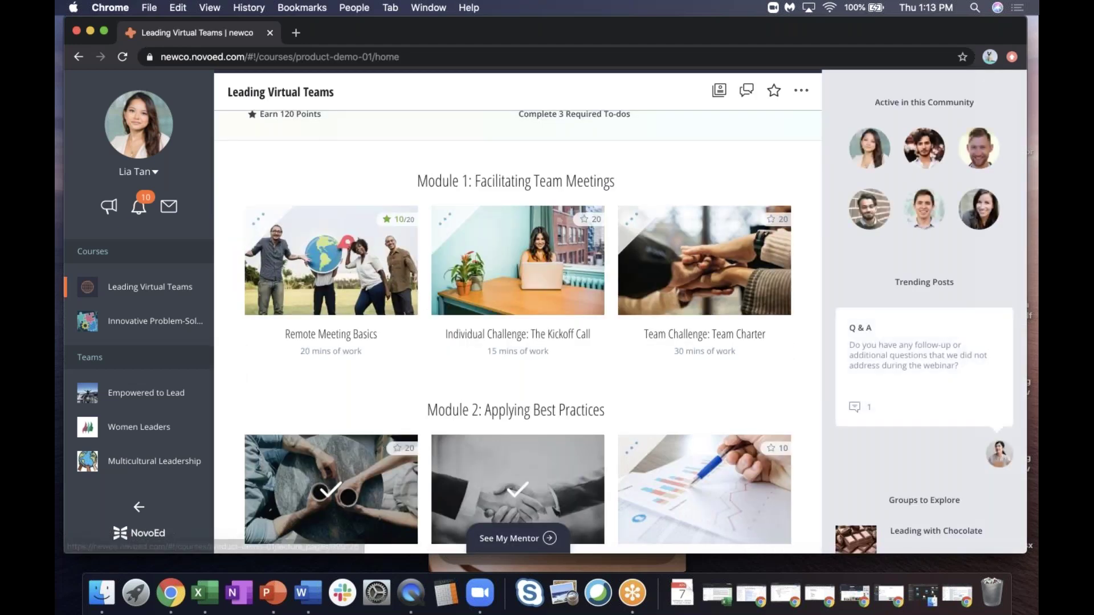
scroll(373, 427, "up", 4)
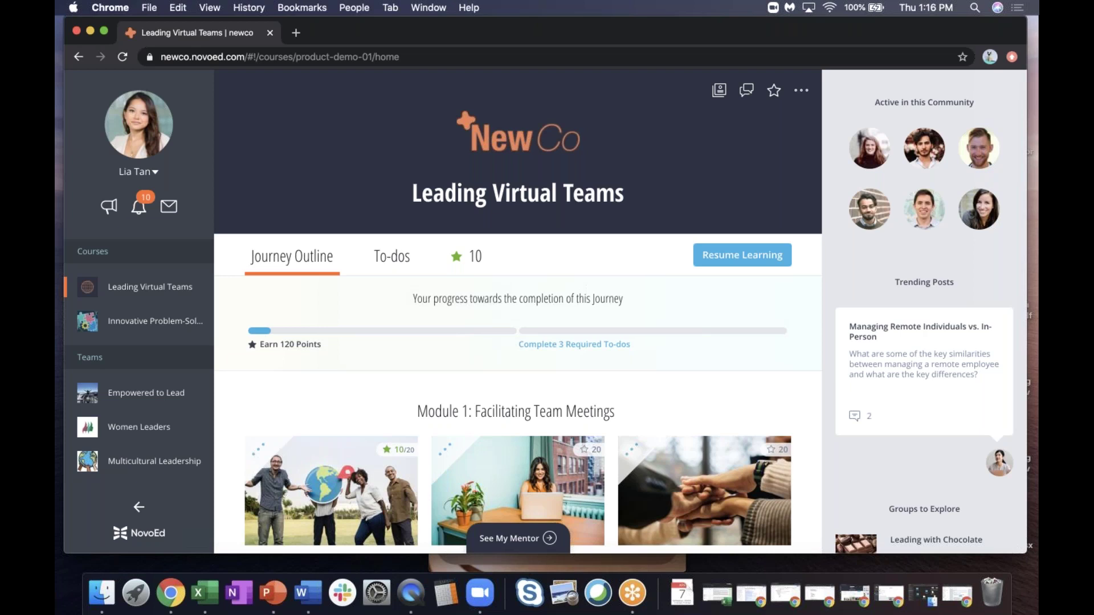
Review the course's list of open and completed to-dos
left_click(391, 257)
scroll(471, 376, "down", 1)
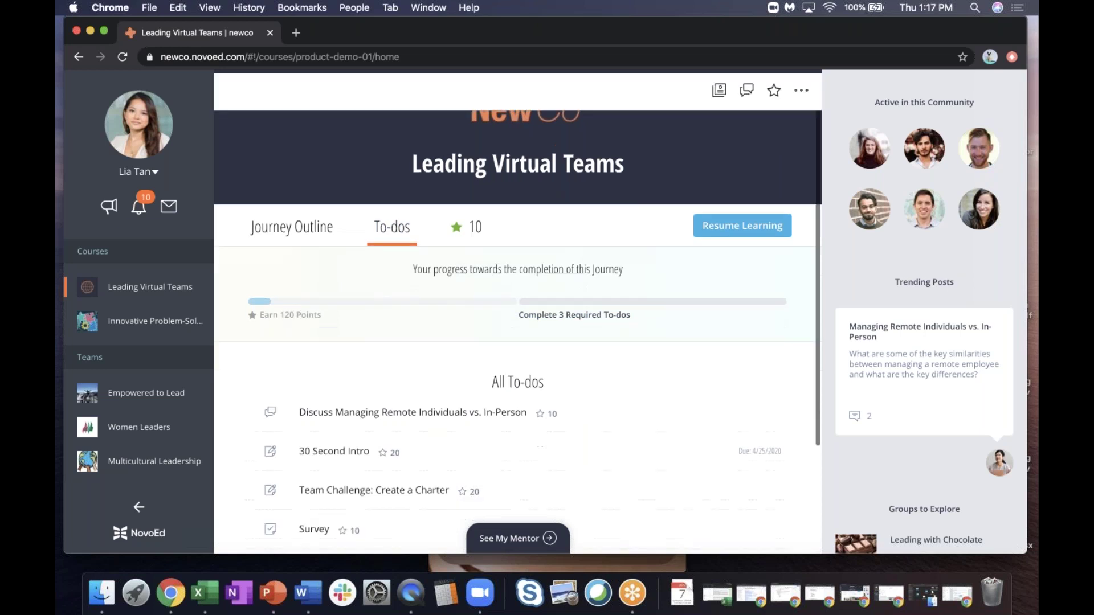
scroll(399, 371, "down", 5)
scroll(399, 371, "up", 4)
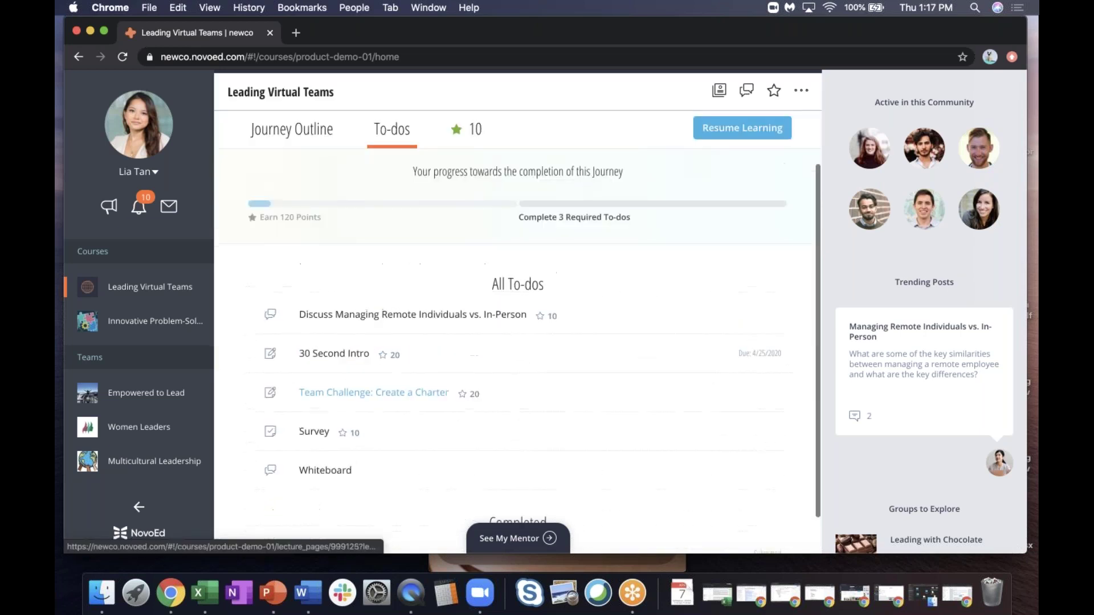
scroll(410, 386, "up", 2)
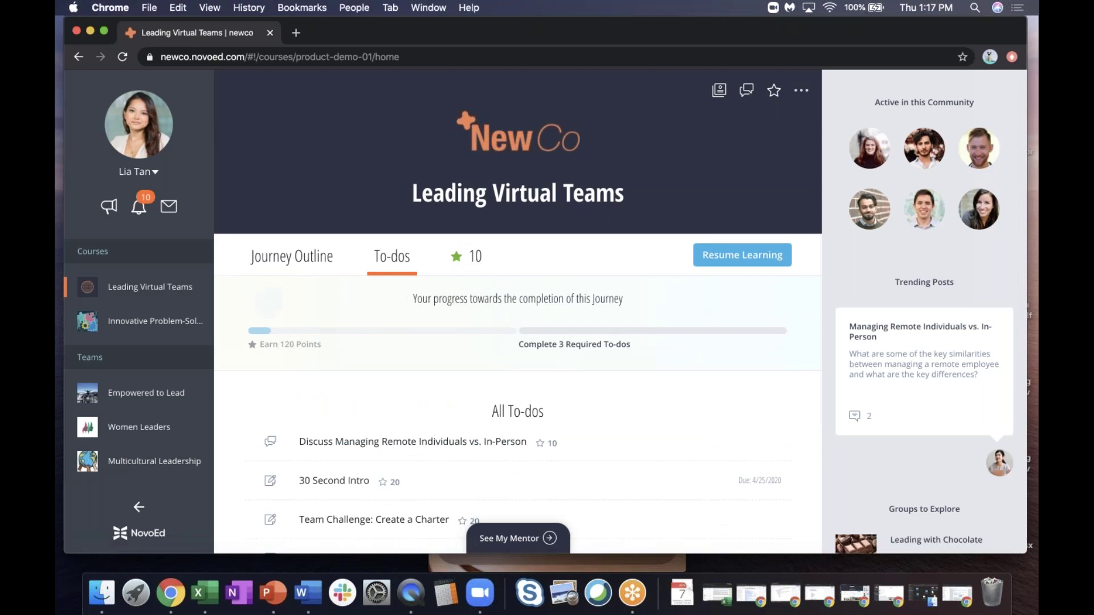
Check the points earned in the course, view the course leaderboard, and return to the course home page
left_click(478, 261)
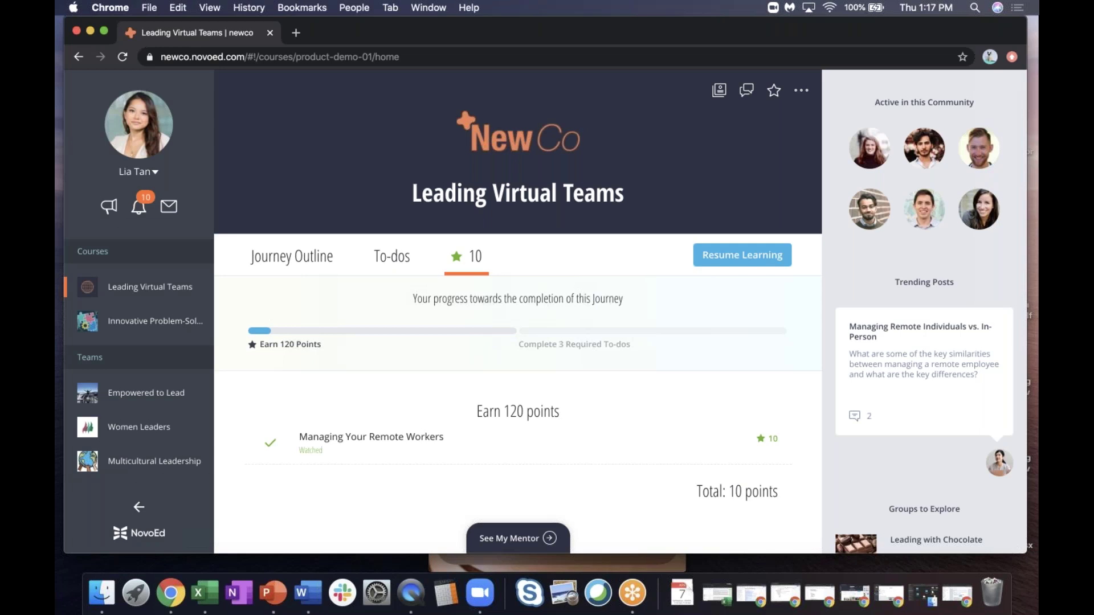
left_click(775, 92)
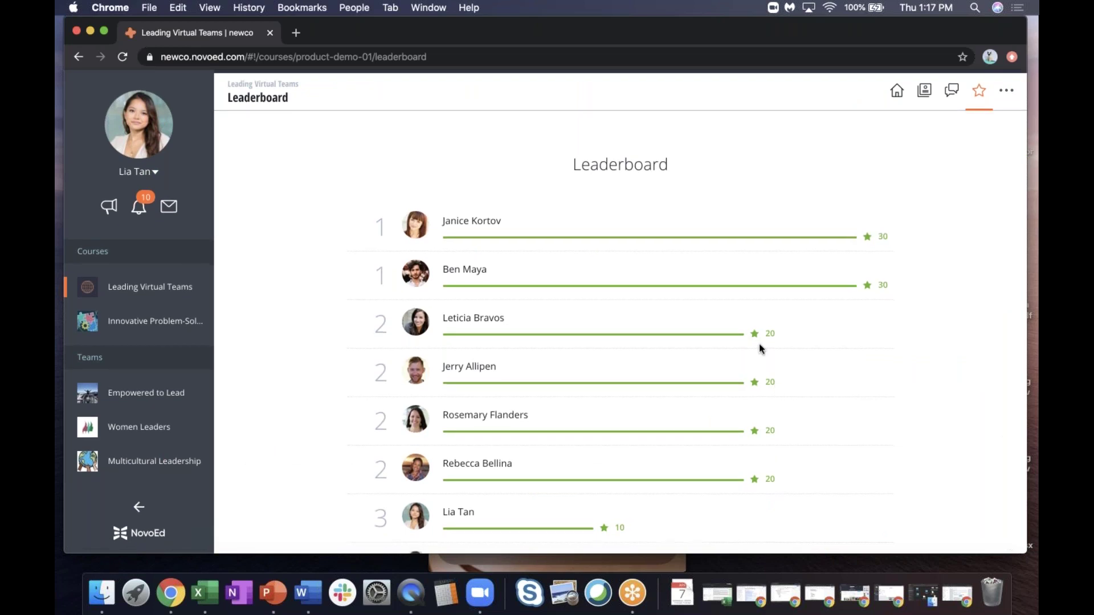
left_click(897, 100)
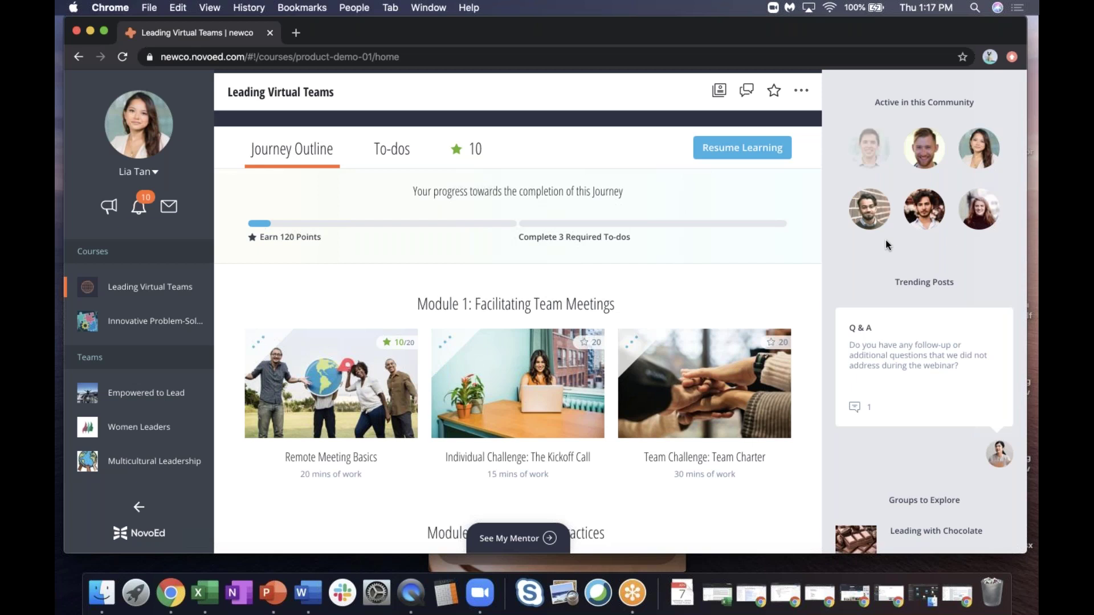
View the profile of the first active community member, close it, and look through the trending posts and suggested groups
left_click(870, 158)
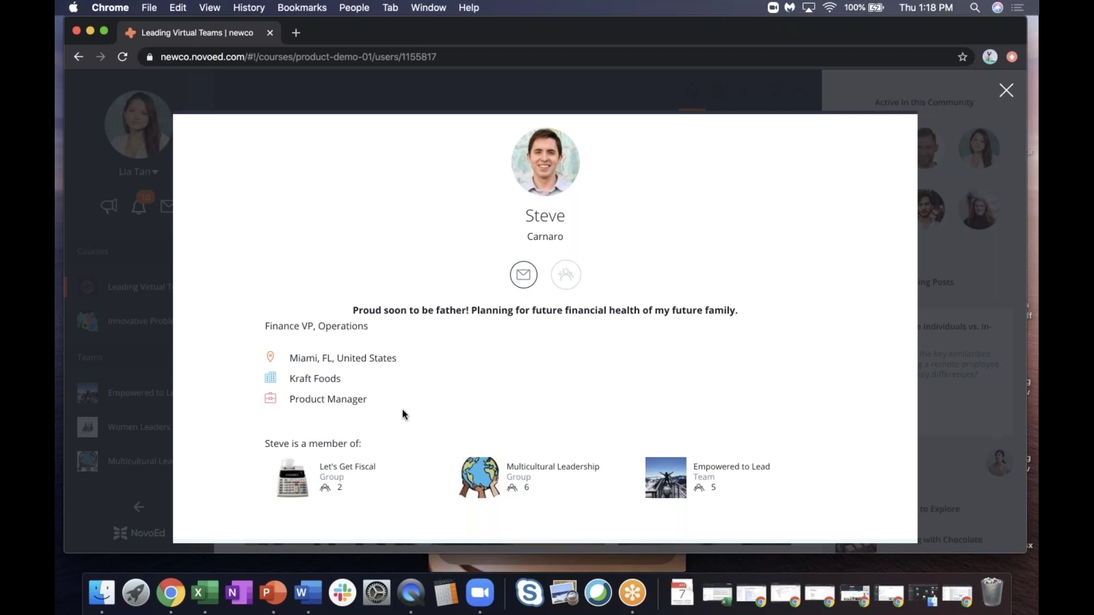
left_click(1010, 90)
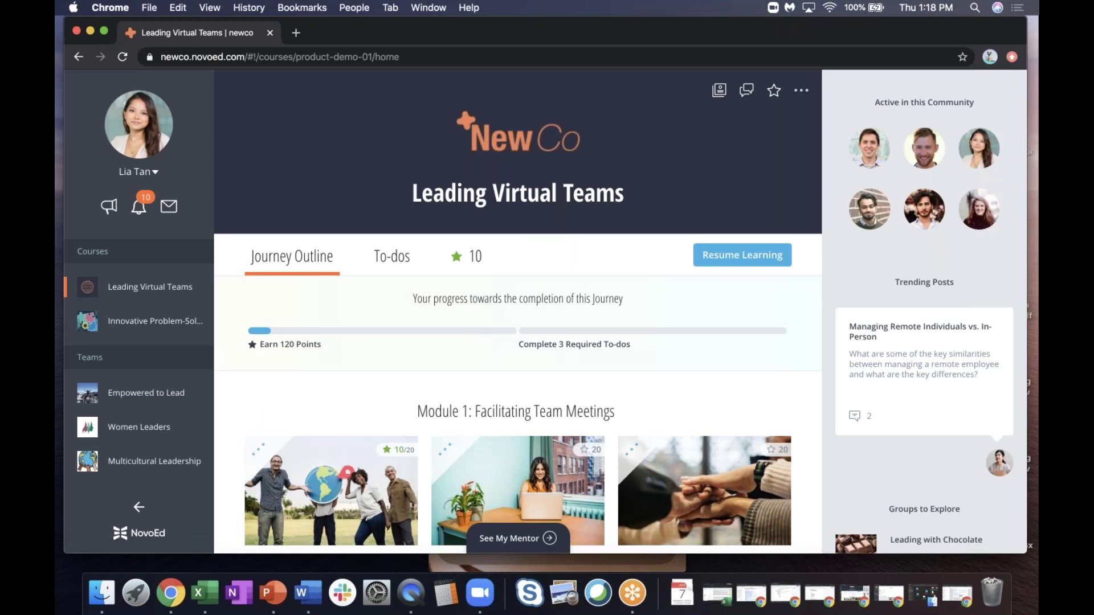
scroll(924, 316, "down", 4)
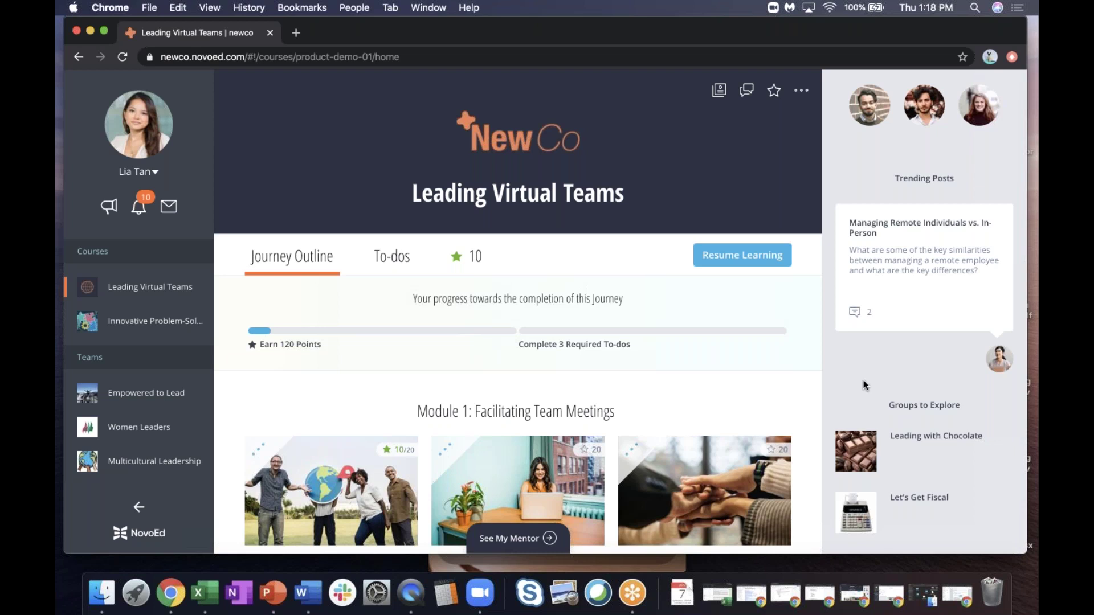
Open the course's Groups directory in a new browser tab and switch to it
left_click(800, 91)
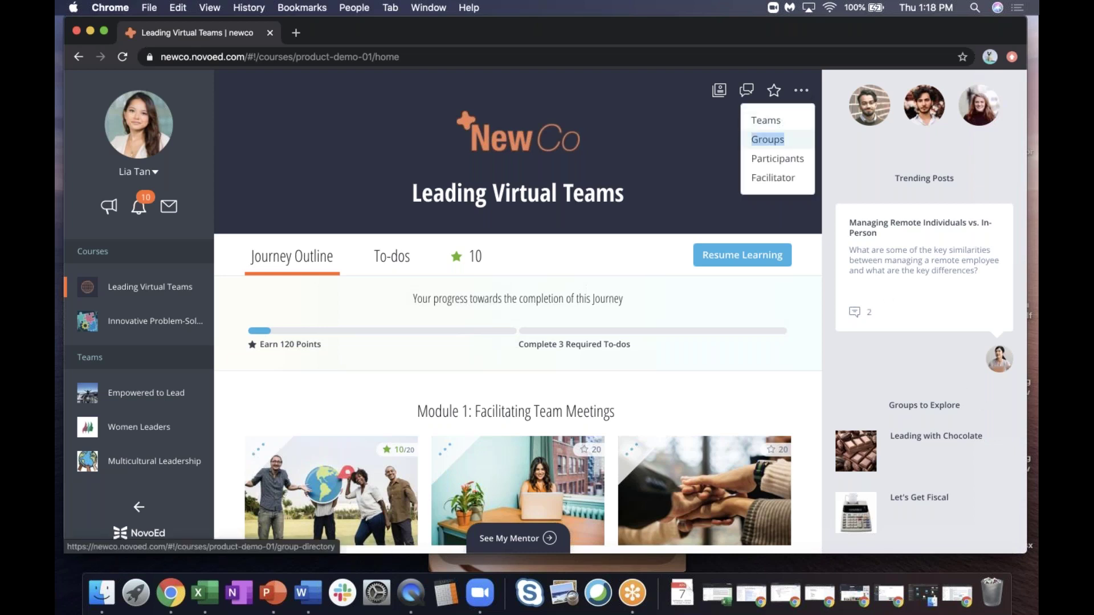
right_click(769, 140)
left_click(806, 145)
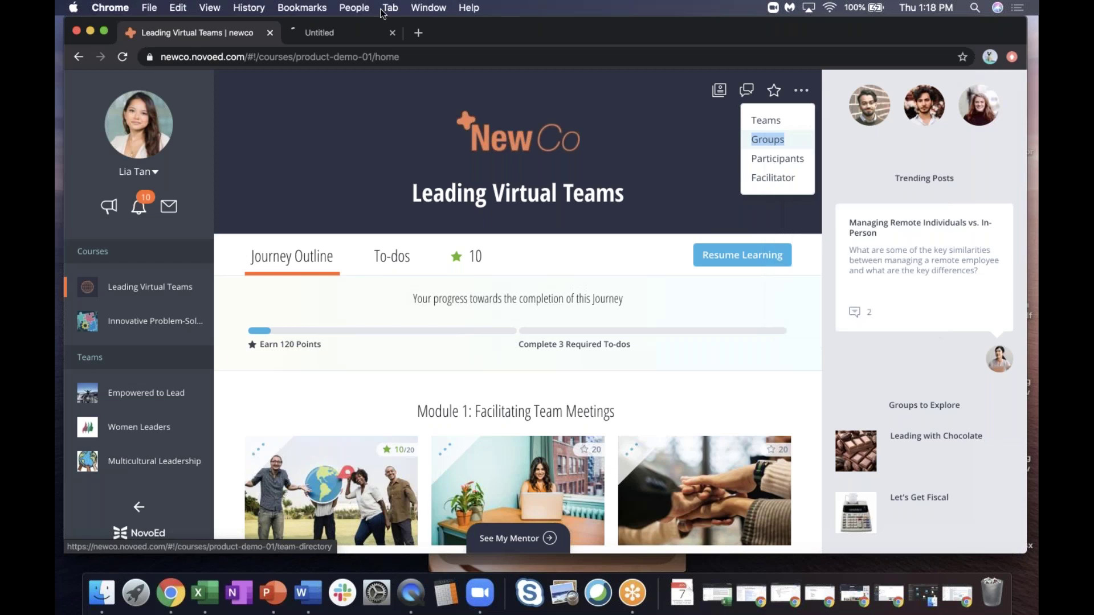
left_click(362, 35)
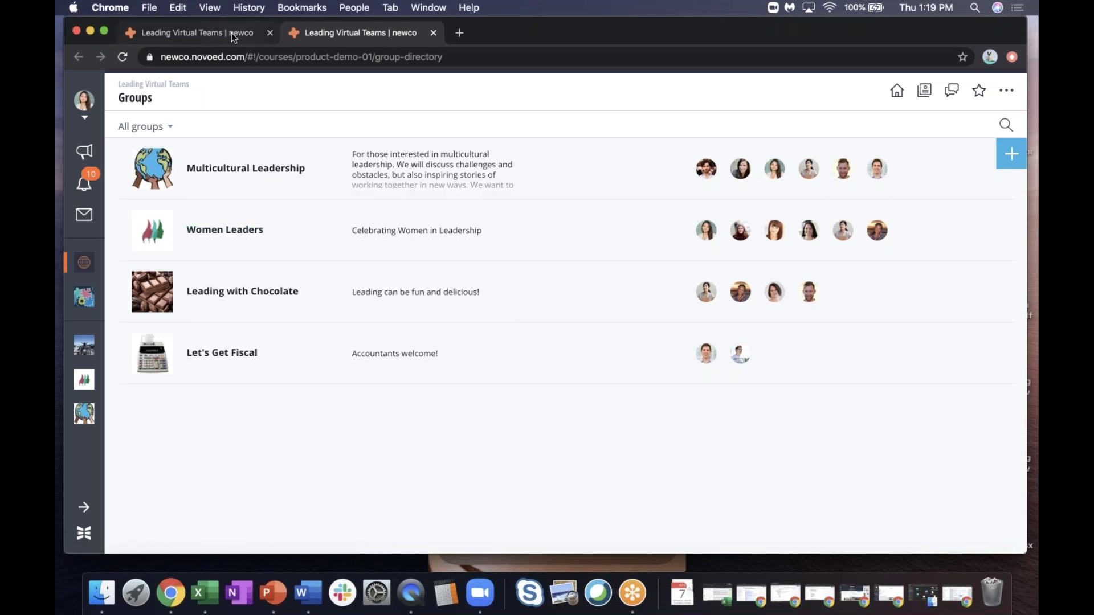
Return to the course home page, view the assigned mentor's profile, and close it
left_click(212, 32)
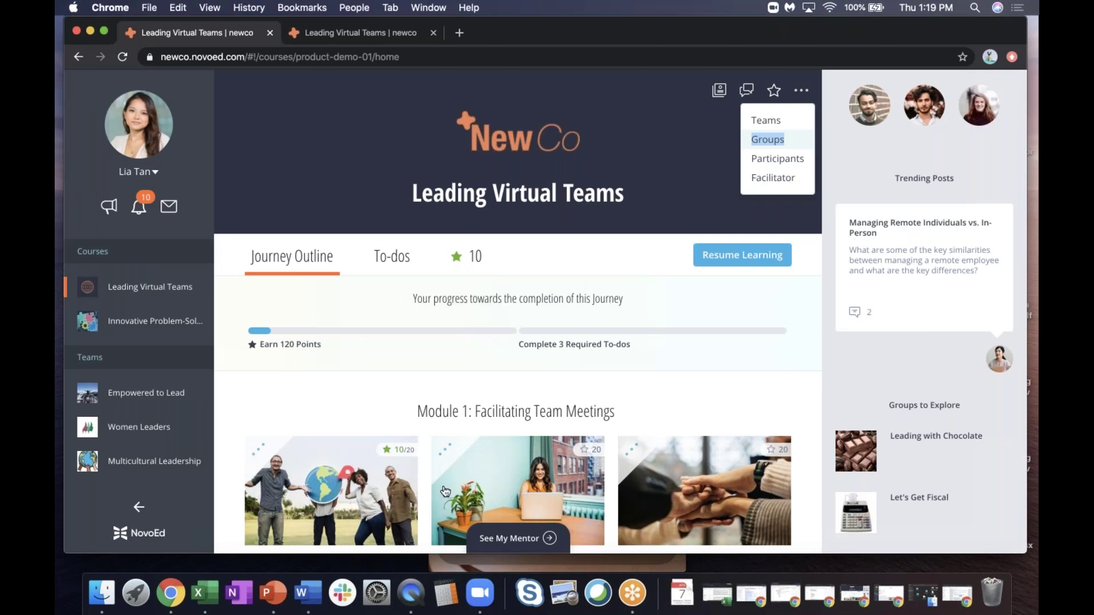
left_click(511, 539)
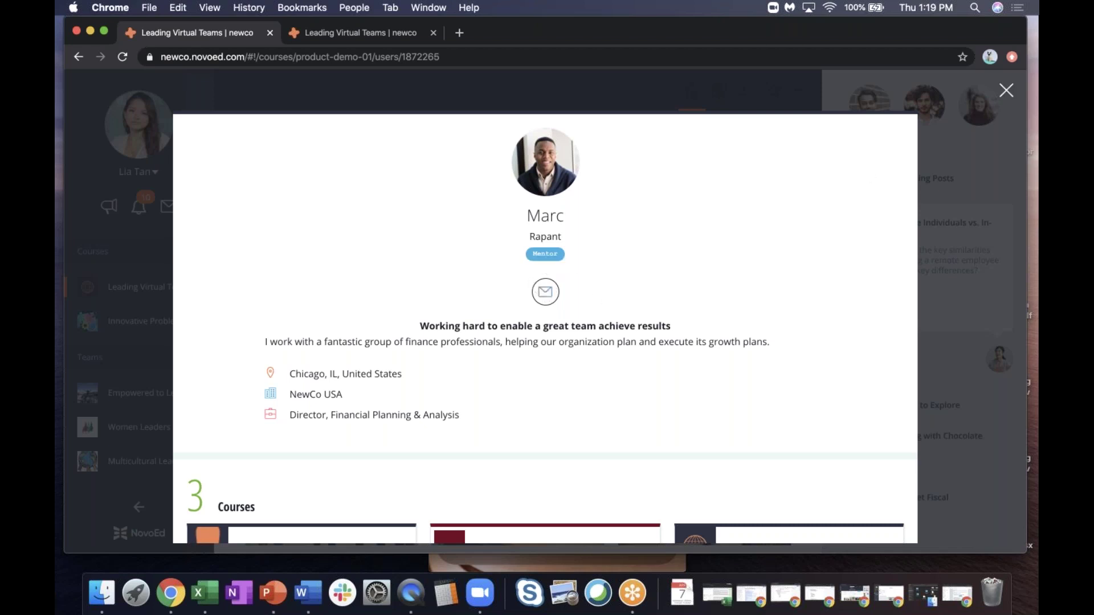
left_click(1006, 90)
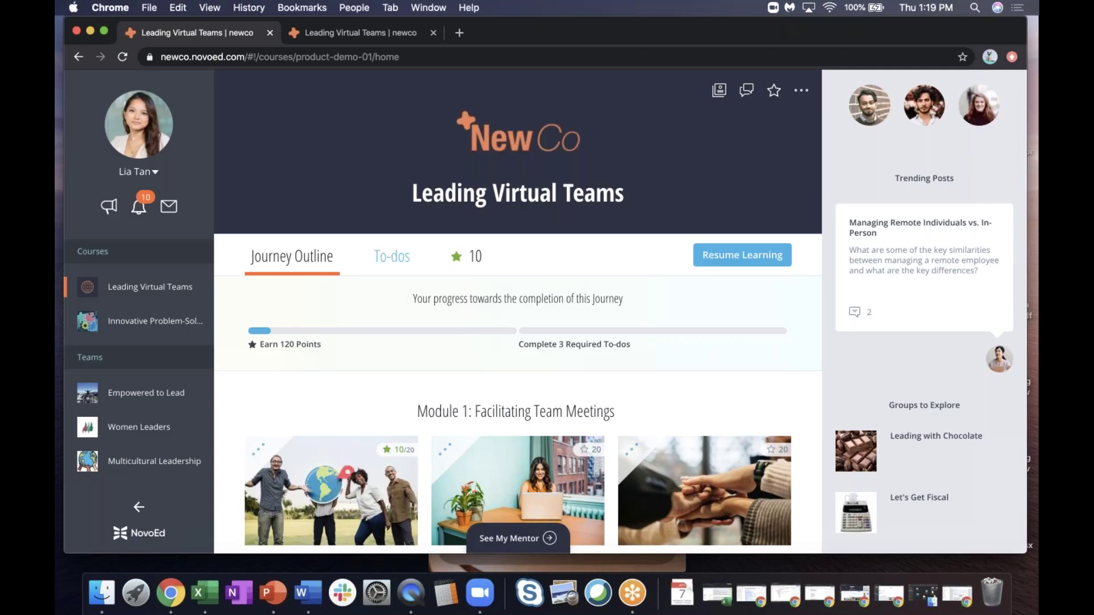
Collapse the navigation sidebar and review the journey outline from Module 1 through the Live Webinars section
left_click(139, 509)
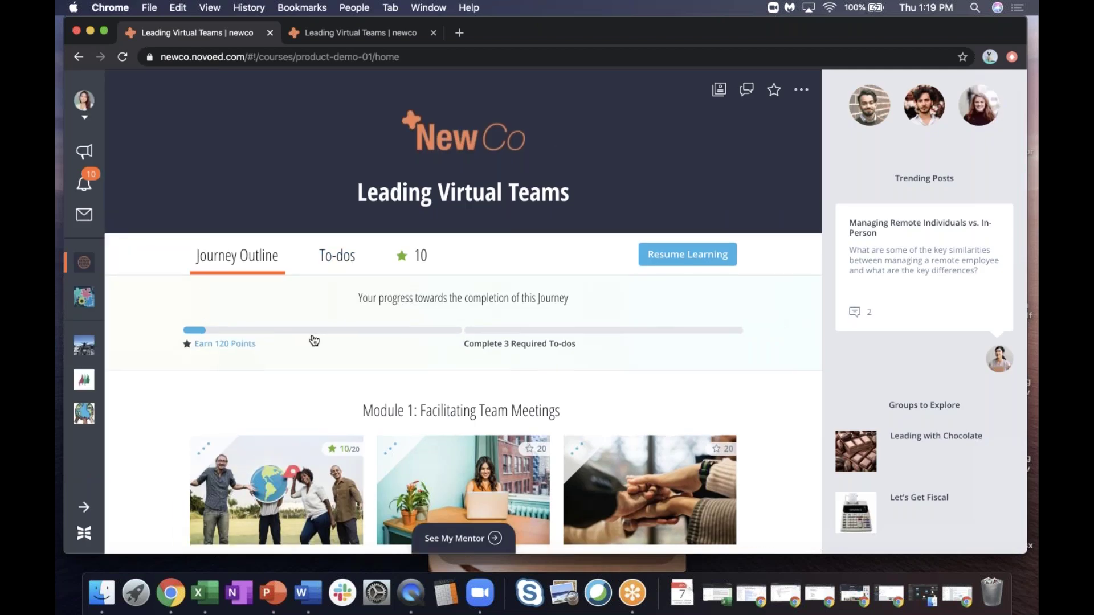
scroll(314, 340, "down", 3)
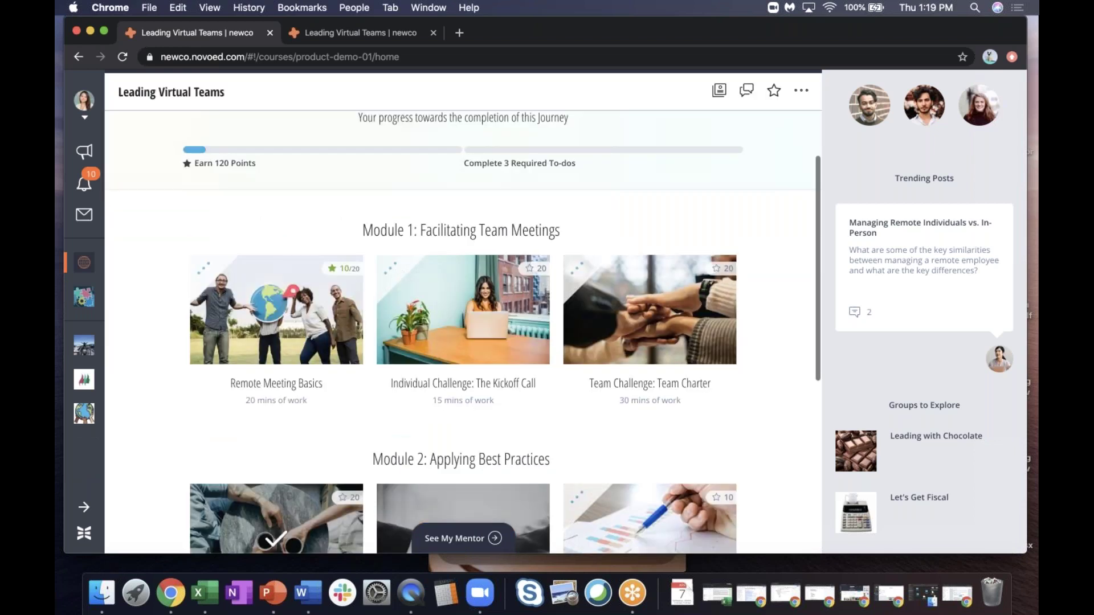
scroll(276, 304, "down", 2)
scroll(277, 302, "down", 1)
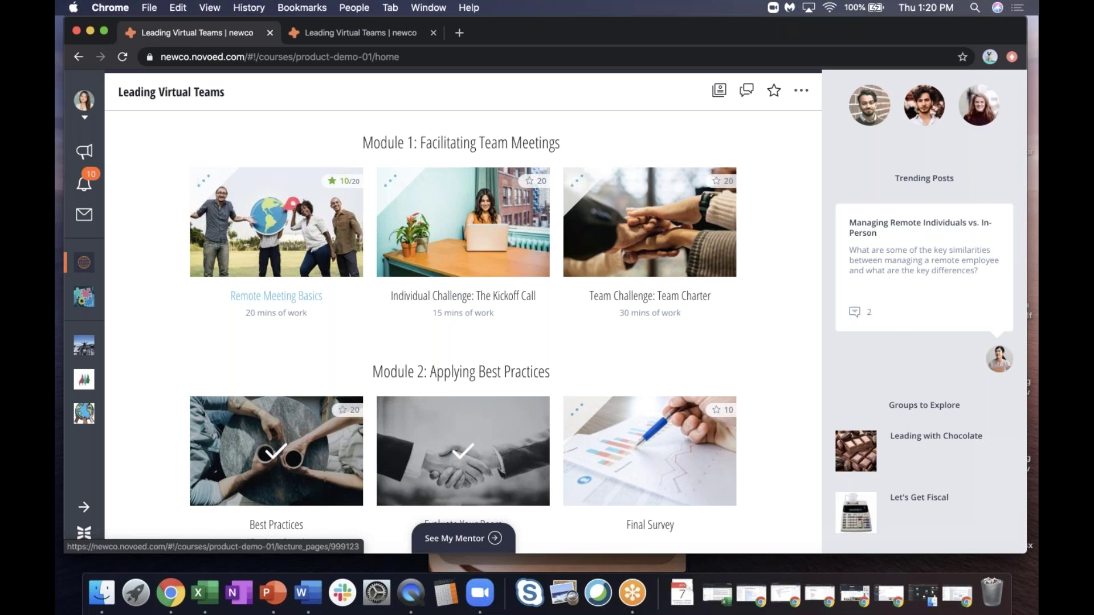
scroll(725, 242, "up", 1)
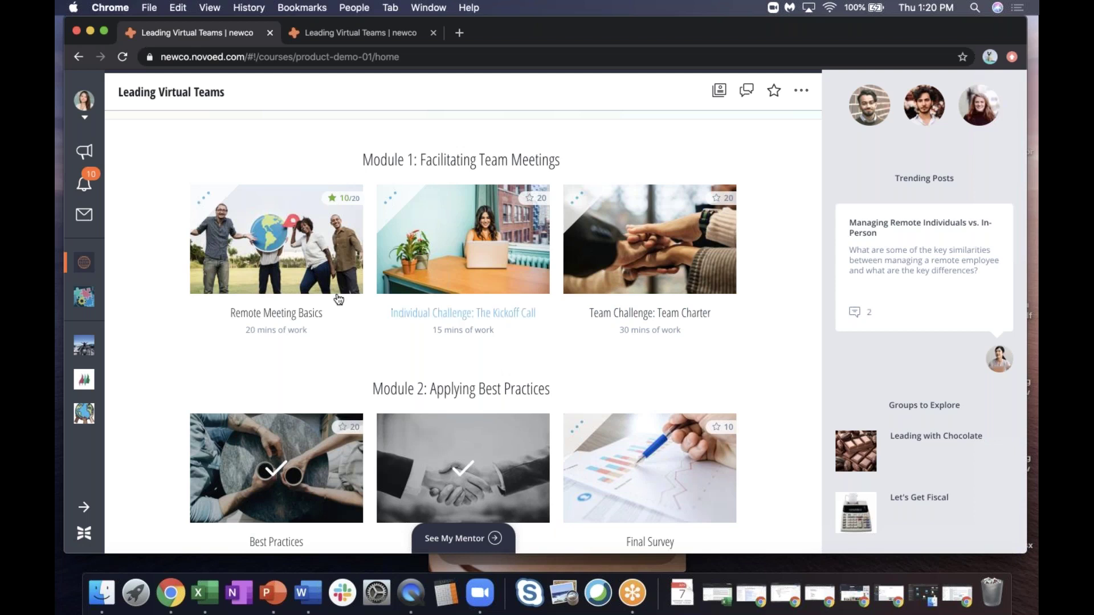
scroll(277, 168, "down", 5)
scroll(276, 168, "down", 3)
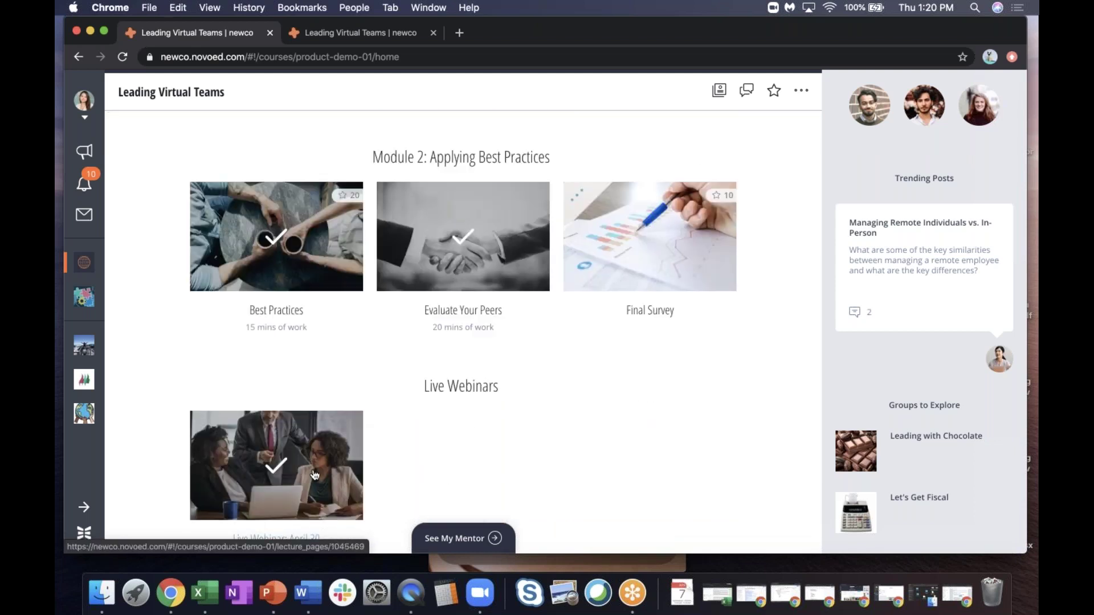
Open the Live Webinar: April 30 lesson in a new browser tab and switch to it
right_click(315, 434)
left_click(377, 443)
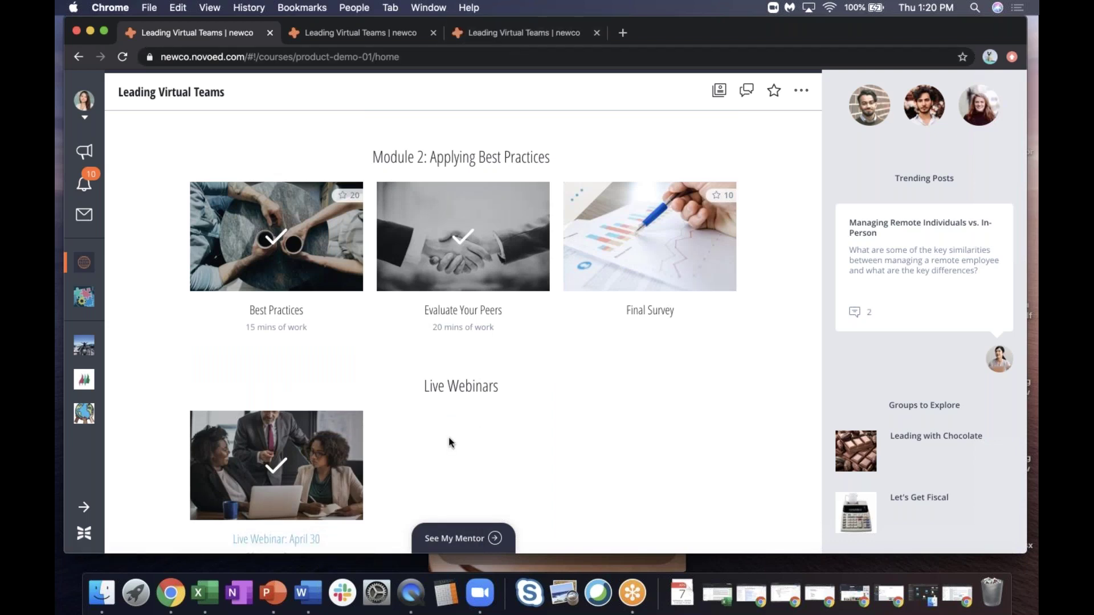
scroll(450, 443, "down", 2)
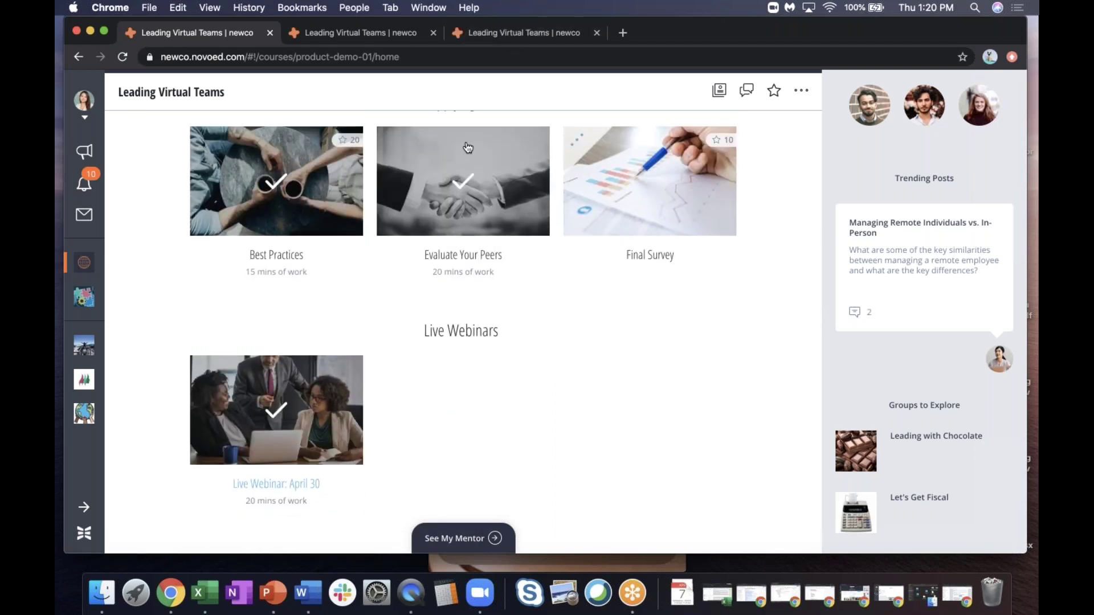
left_click(542, 33)
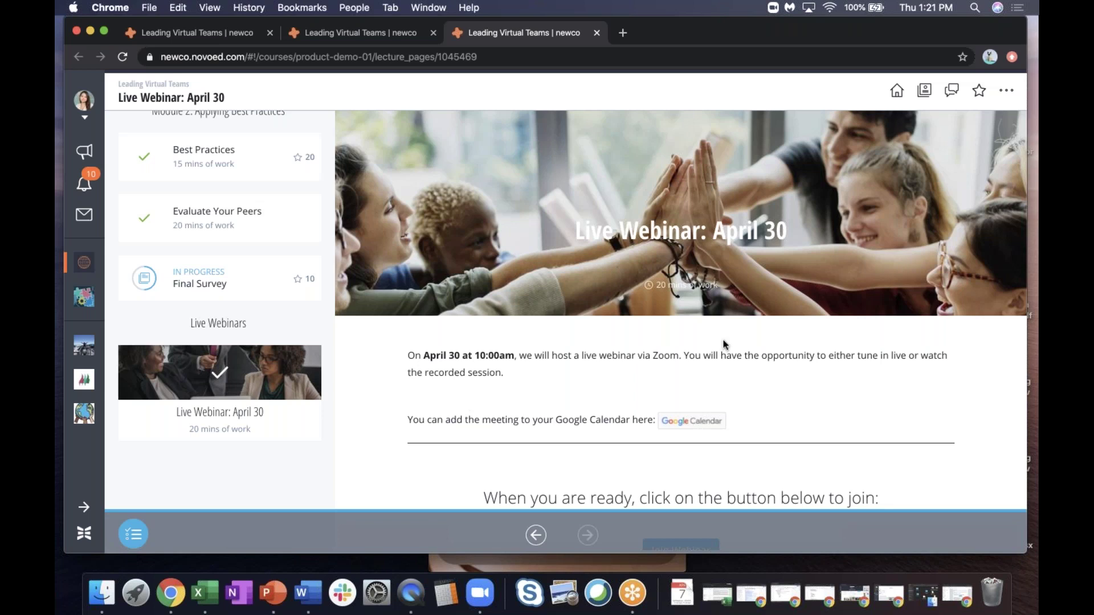
Examine the webinar lesson's calendar link, join option, countdown, reference materials, previous session recording and Q & A discussion
scroll(723, 344, "down", 3)
scroll(724, 344, "up", 3)
scroll(723, 341, "down", 6)
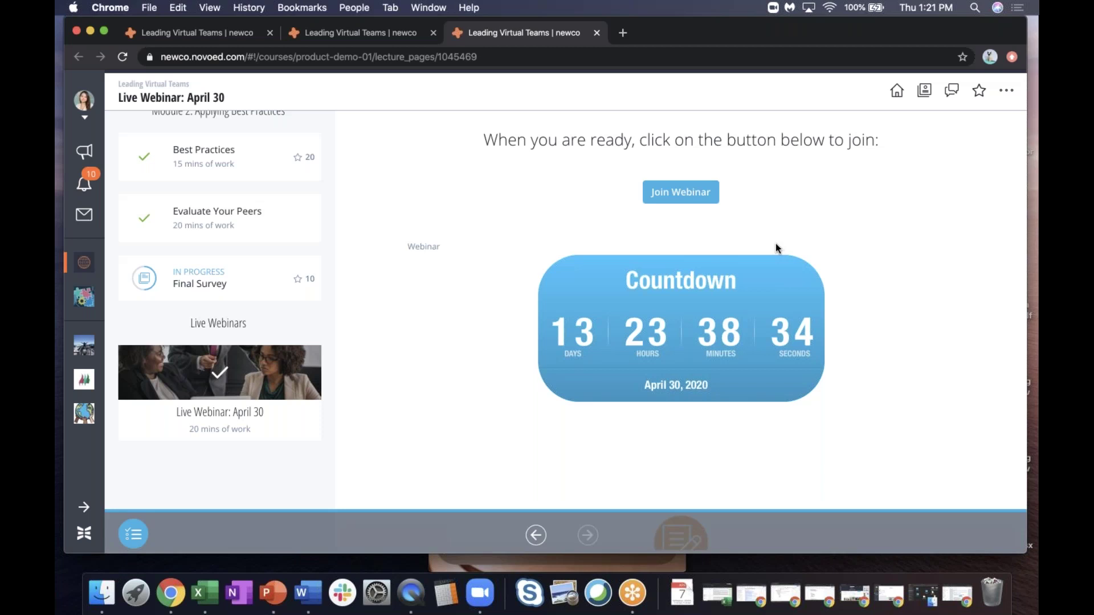
scroll(832, 315, "down", 5)
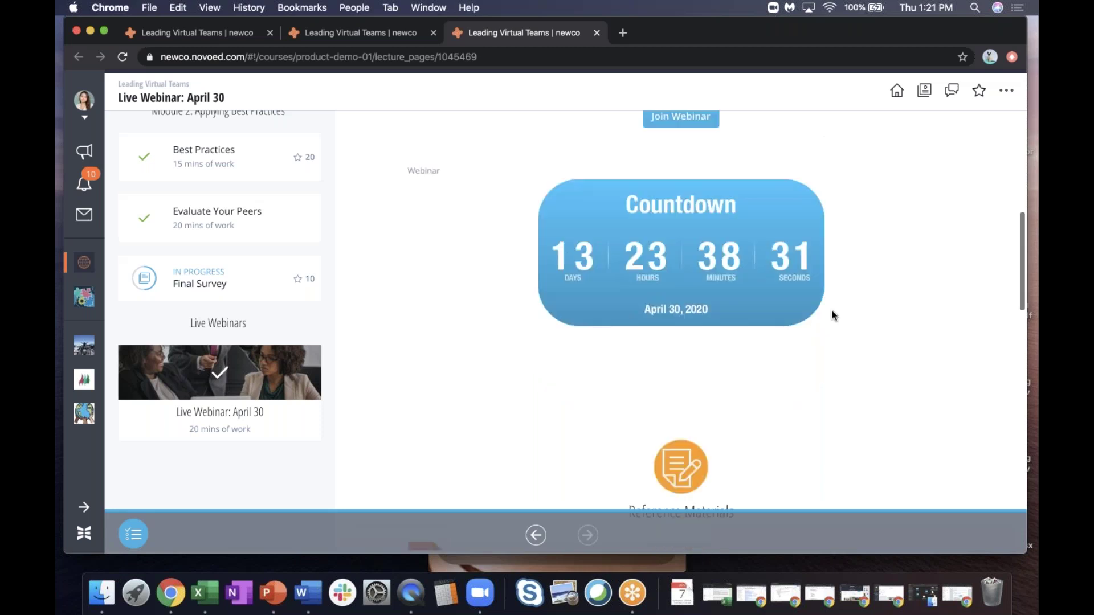
scroll(832, 315, "down", 20)
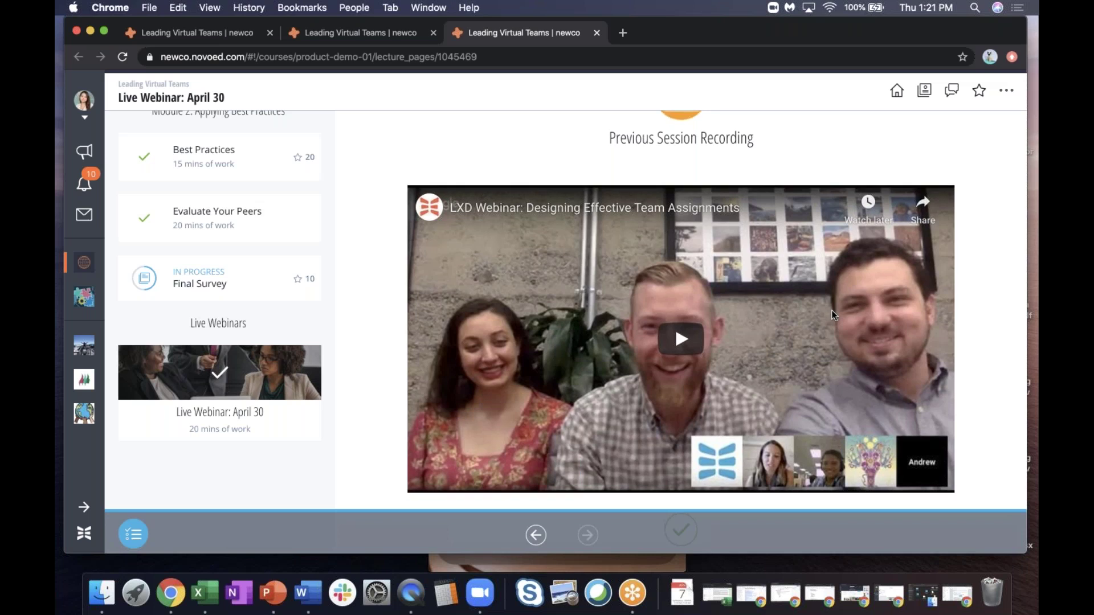
scroll(833, 315, "up", 6)
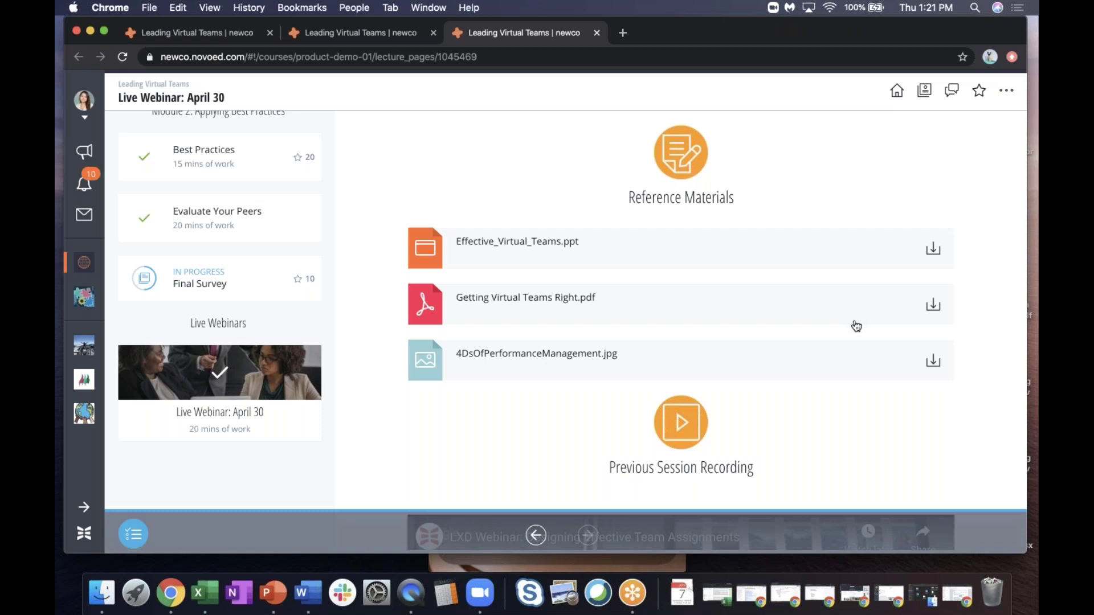
scroll(856, 326, "down", 12)
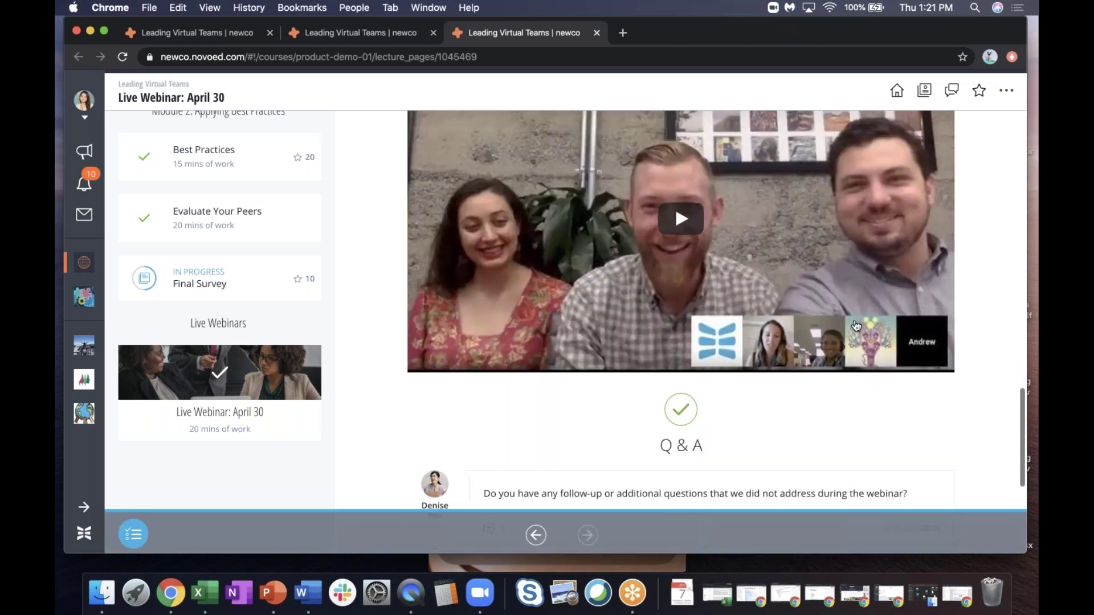
scroll(857, 326, "down", 1)
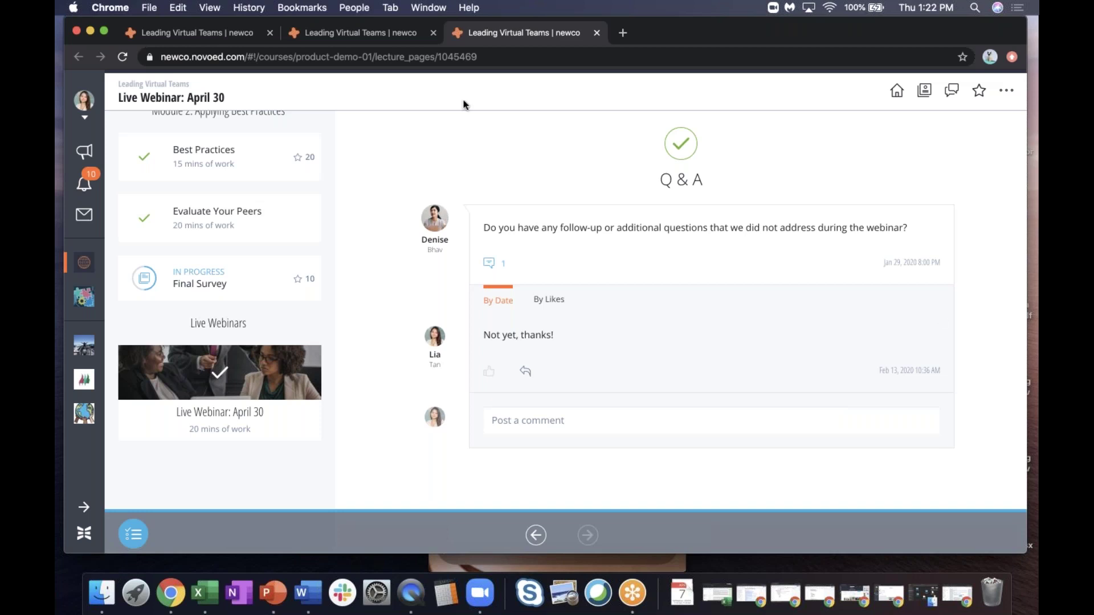
Go back to the course home page, open the Remote Meeting Basics lesson in a new browser tab, and switch to it
left_click(236, 37)
scroll(392, 391, "up", 10)
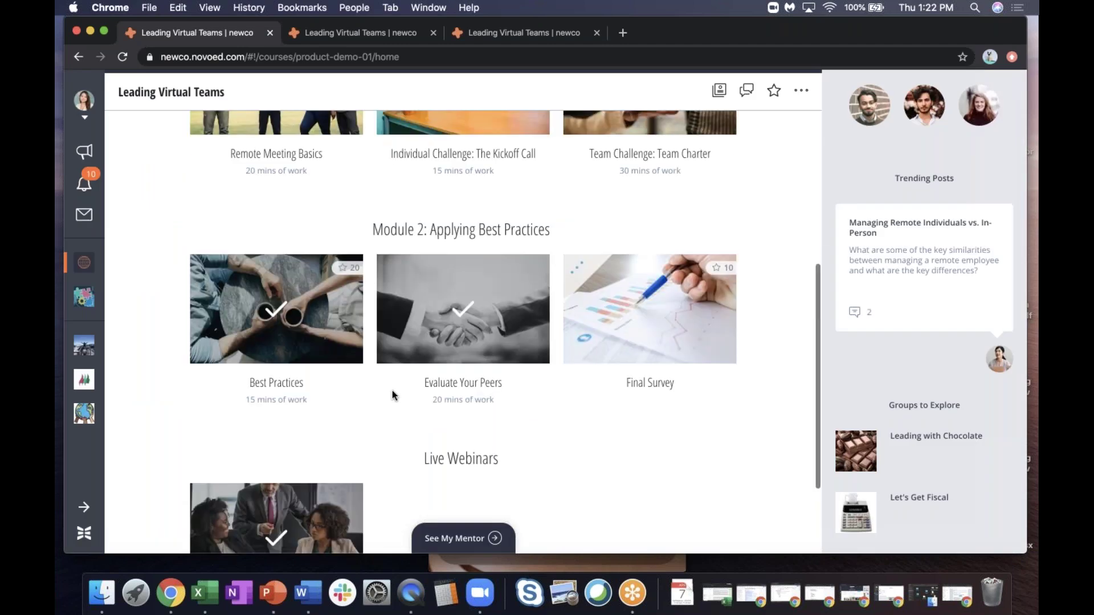
scroll(296, 338, "up", 2)
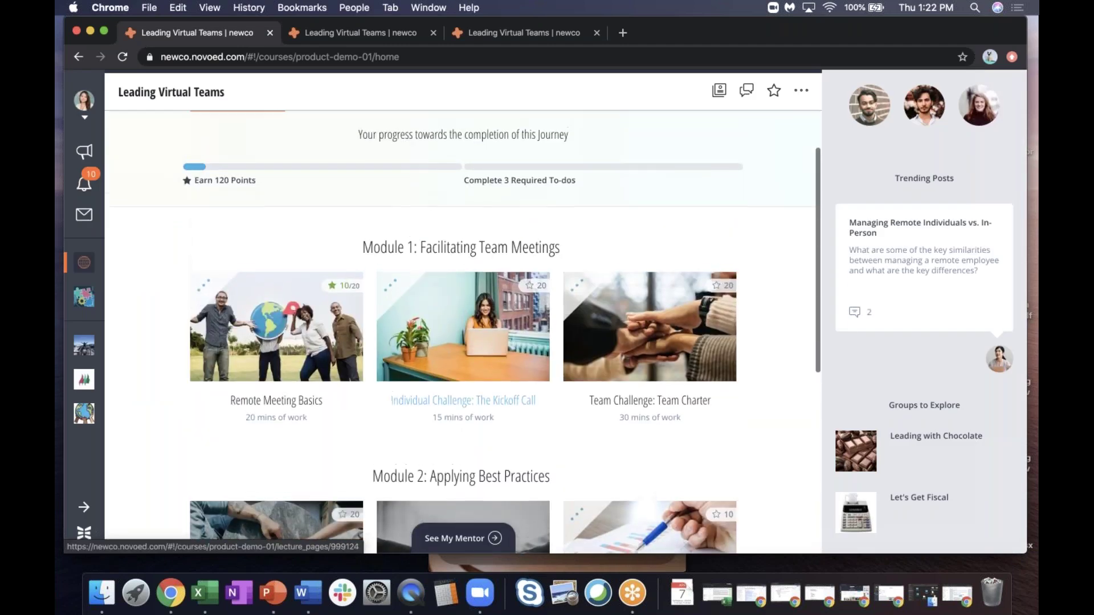
right_click(295, 333)
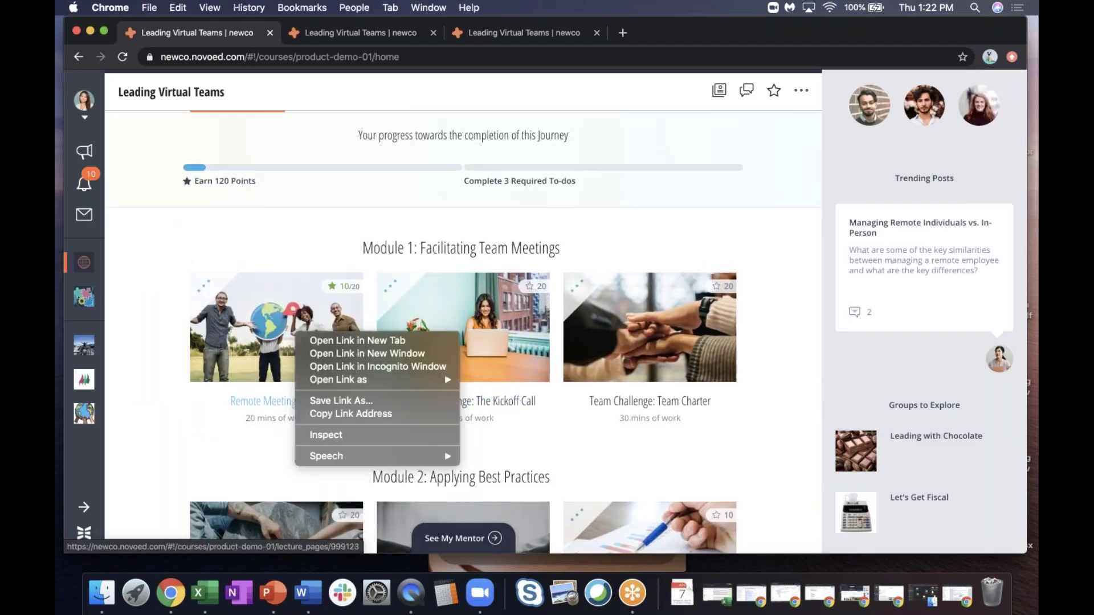
left_click(318, 339)
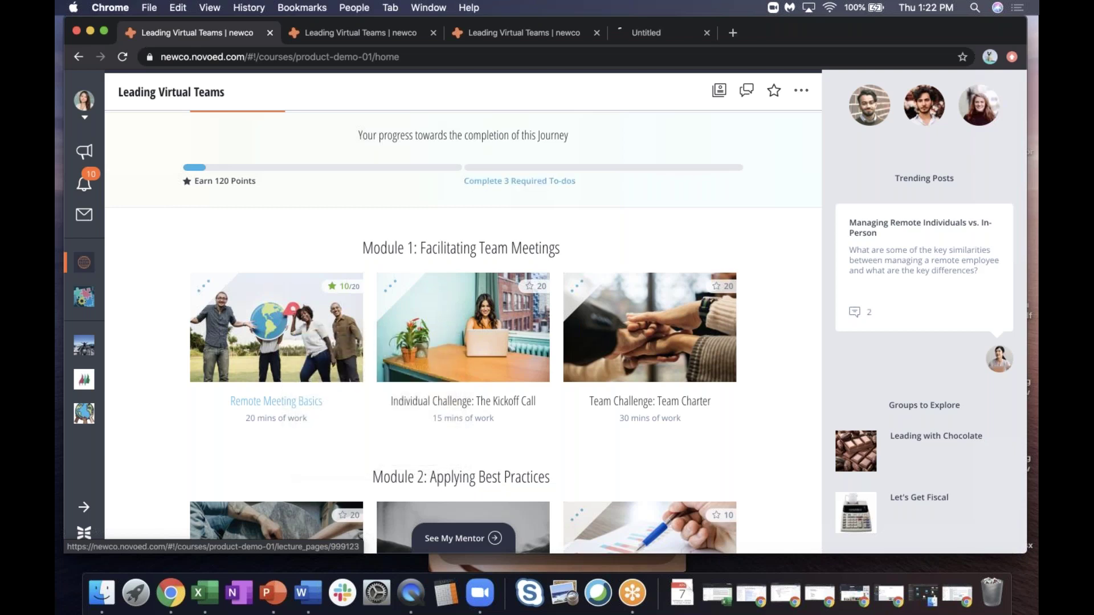
left_click(670, 37)
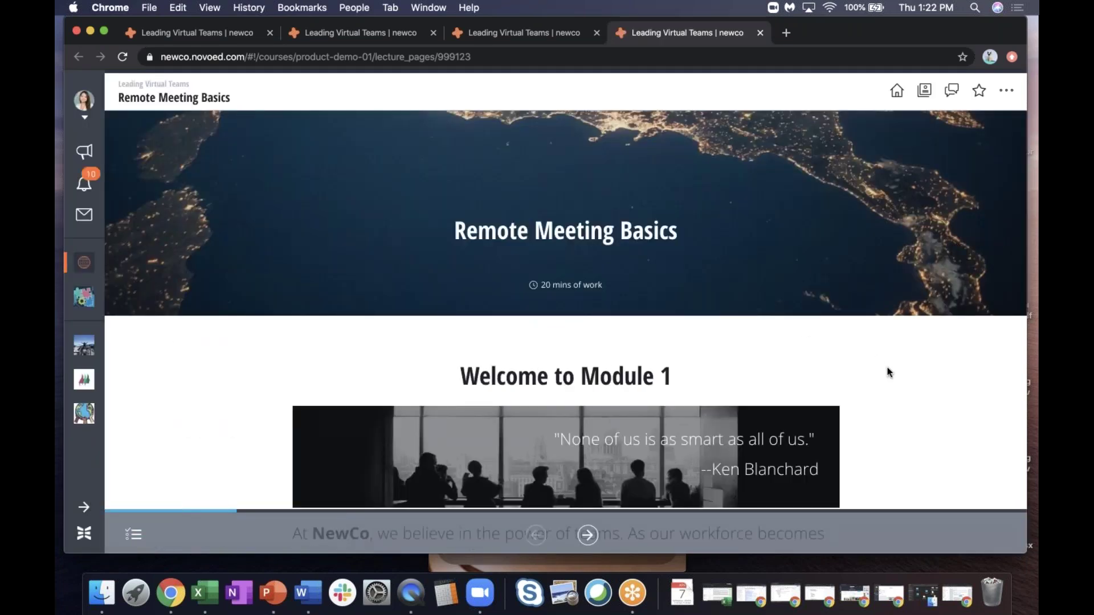
Read the Module 1 welcome section and play the Managing Your Remote Workers video up to its embedded question
scroll(888, 368, "down", 5)
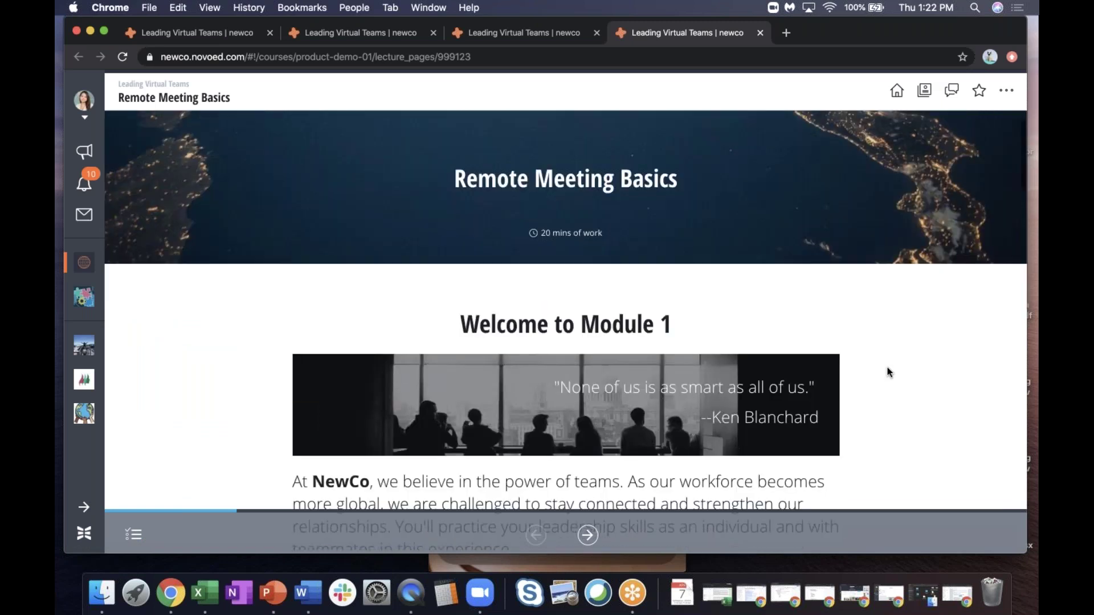
scroll(887, 373, "down", 5)
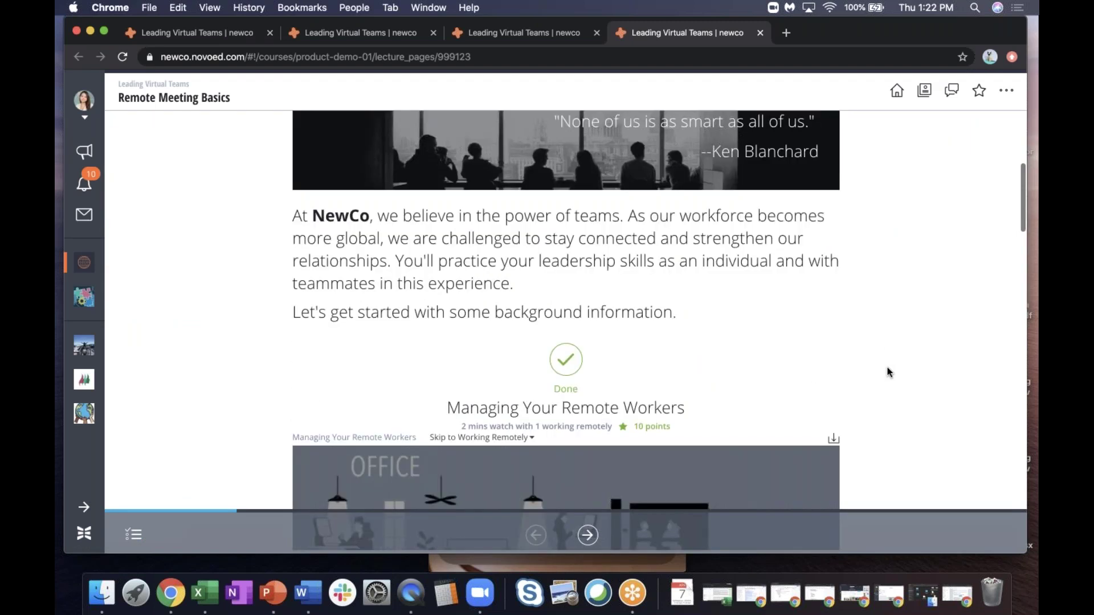
scroll(887, 371, "down", 3)
scroll(887, 372, "down", 5)
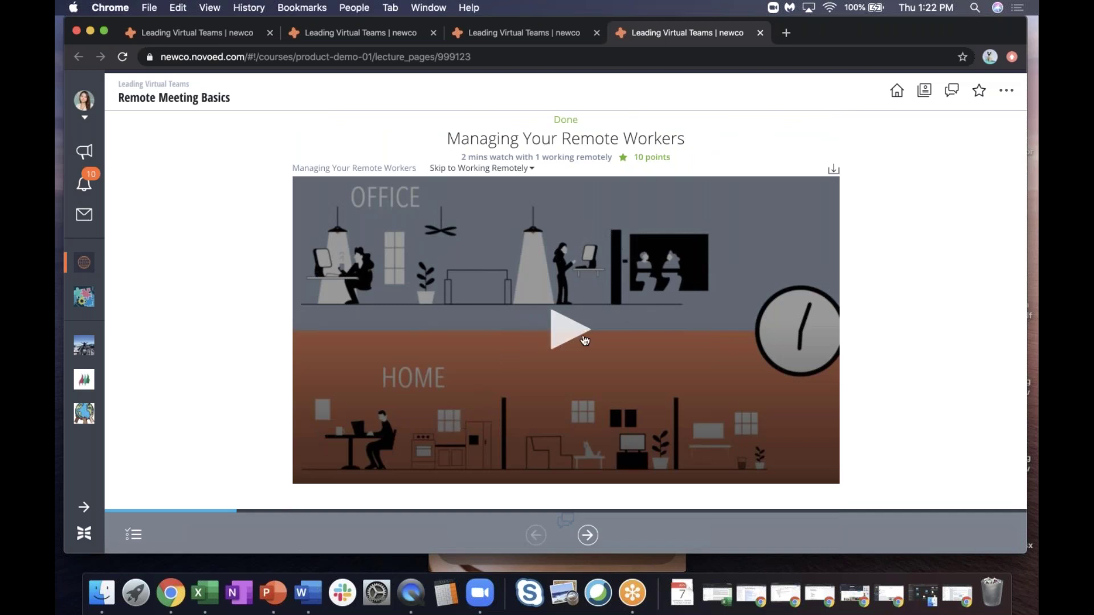
left_click(564, 333)
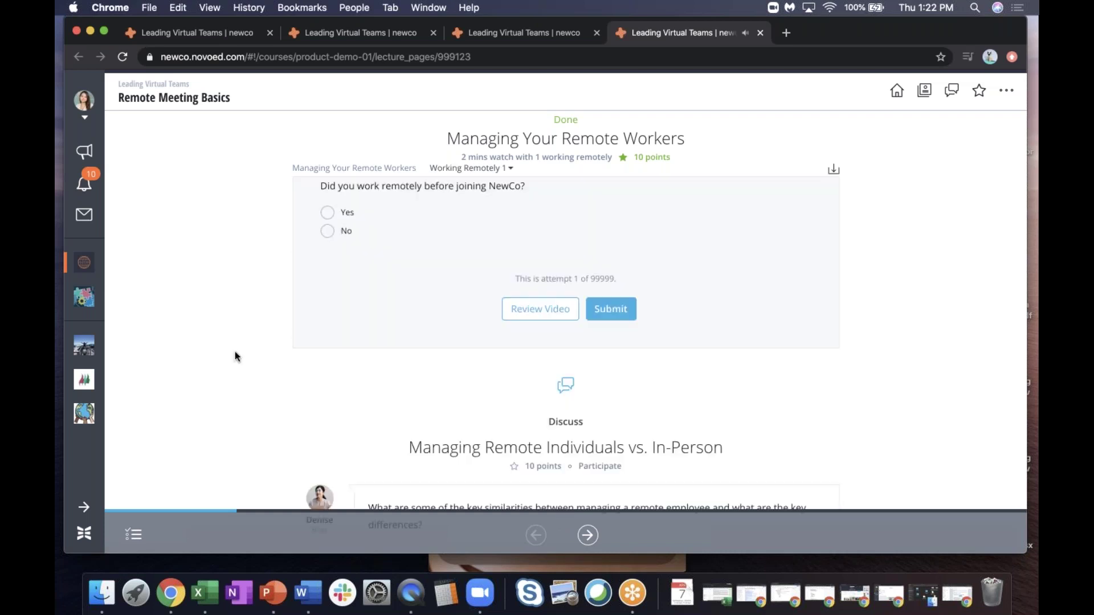
Examine the in-video question, the Managing Remote Individuals vs. In-Person discussion, and the How to Run Effective Remote Meetings slides
scroll(235, 351, "up", 3)
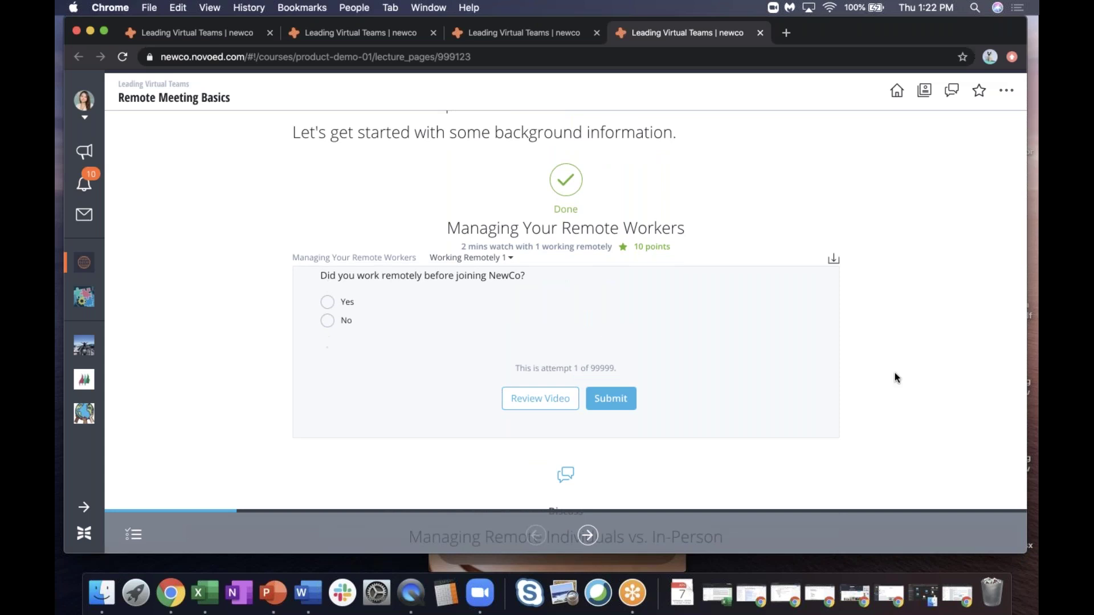
scroll(895, 374, "down", 10)
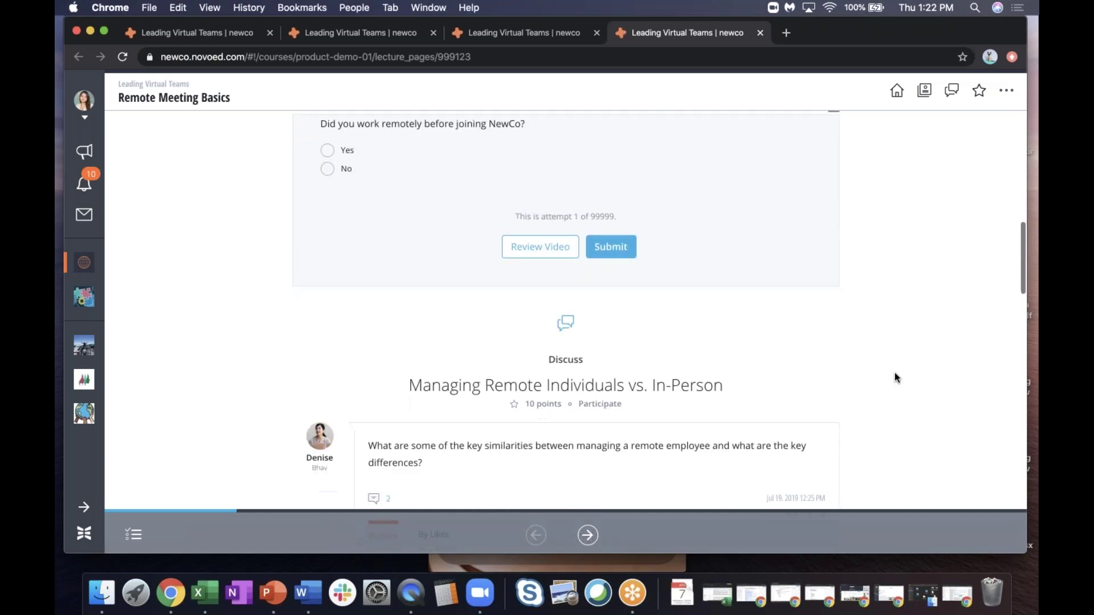
scroll(896, 378, "down", 5)
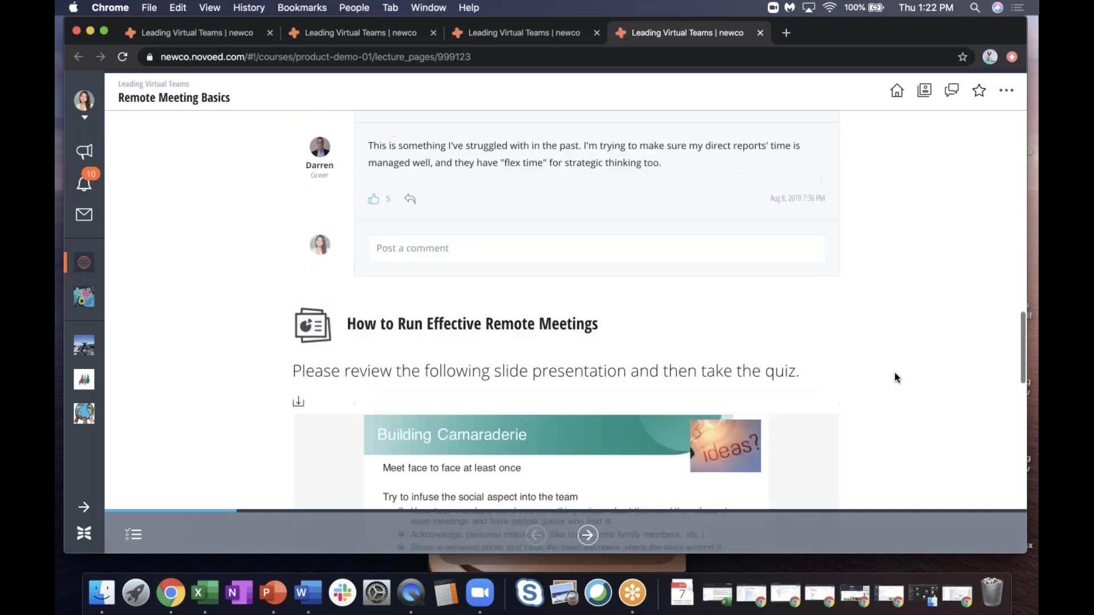
scroll(895, 374, "down", 3)
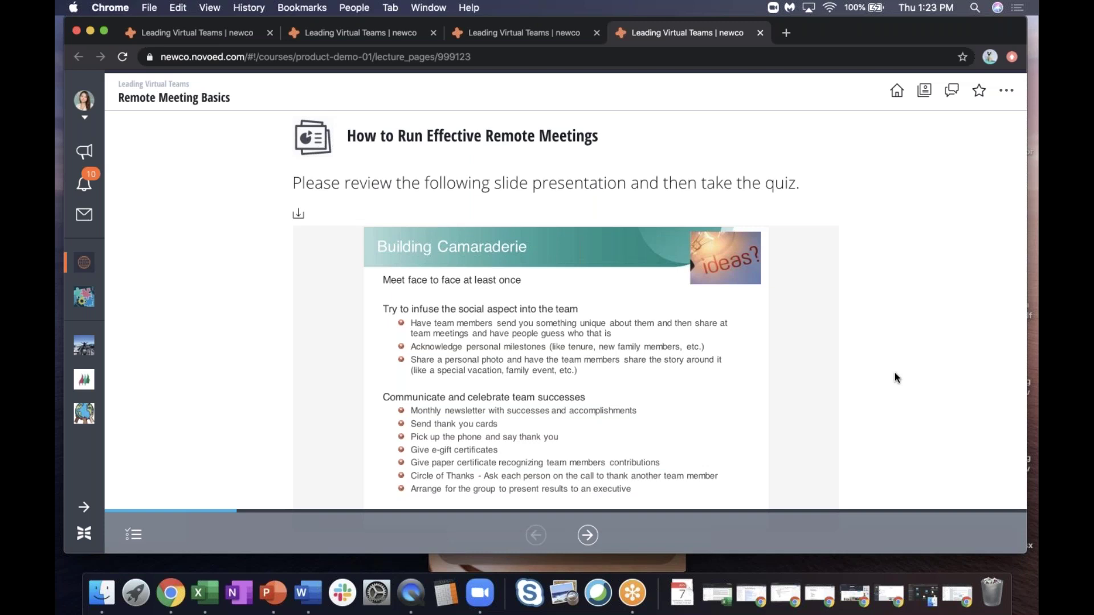
scroll(895, 373, "down", 2)
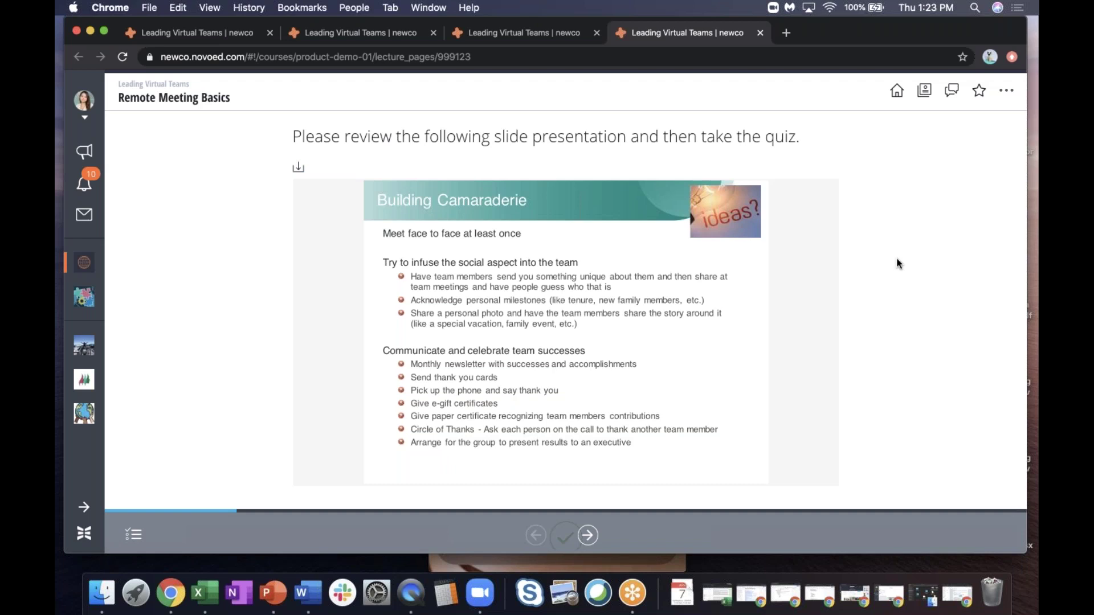
scroll(898, 262, "up", 4)
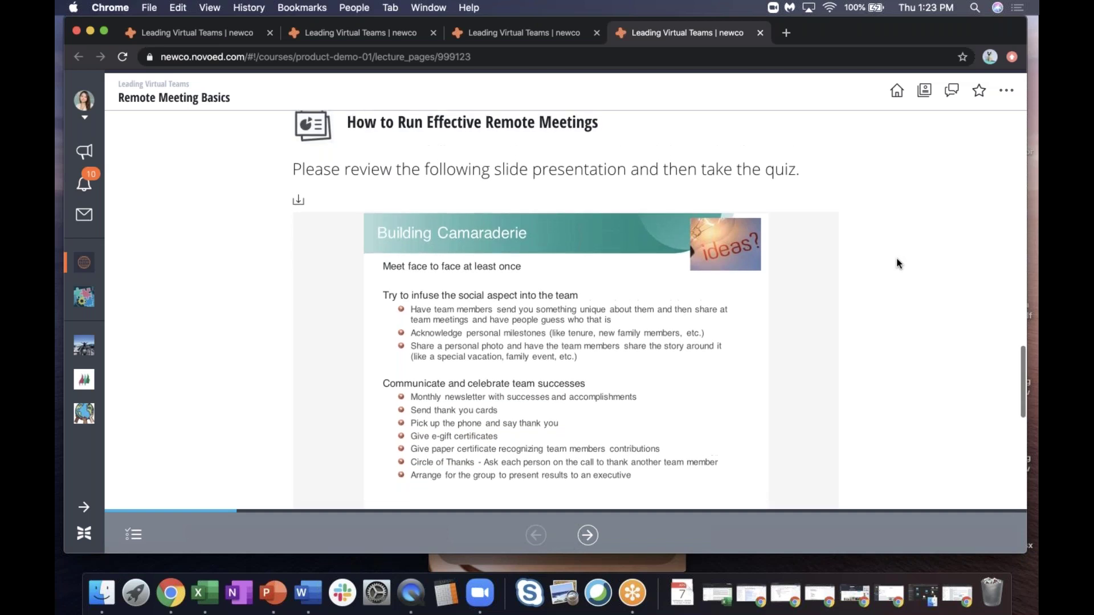
scroll(898, 263, "down", 3)
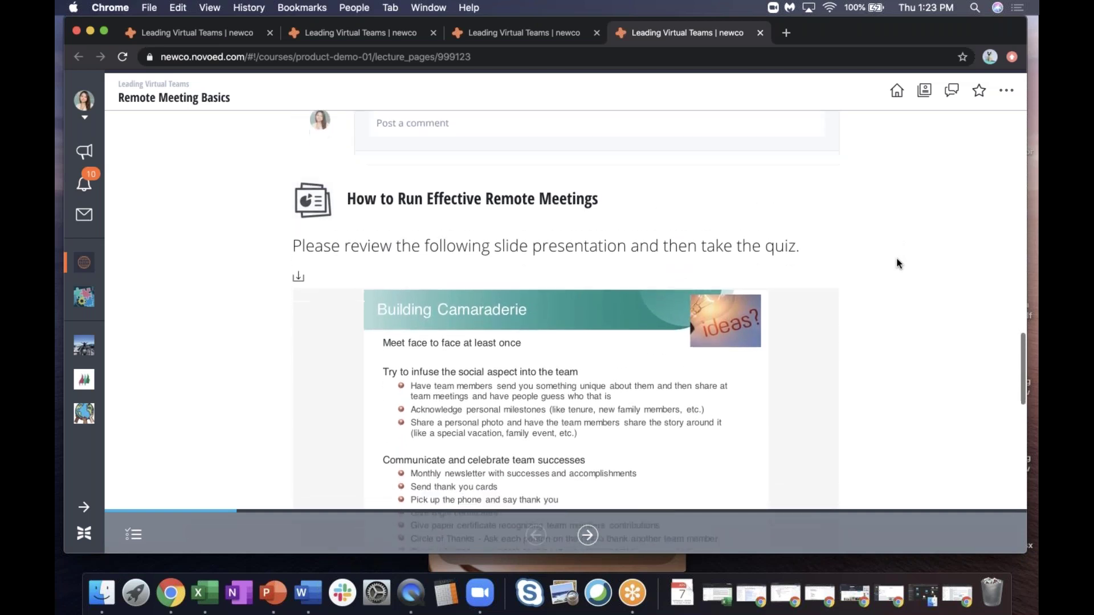
scroll(898, 263, "up", 6)
scroll(897, 262, "up", 9)
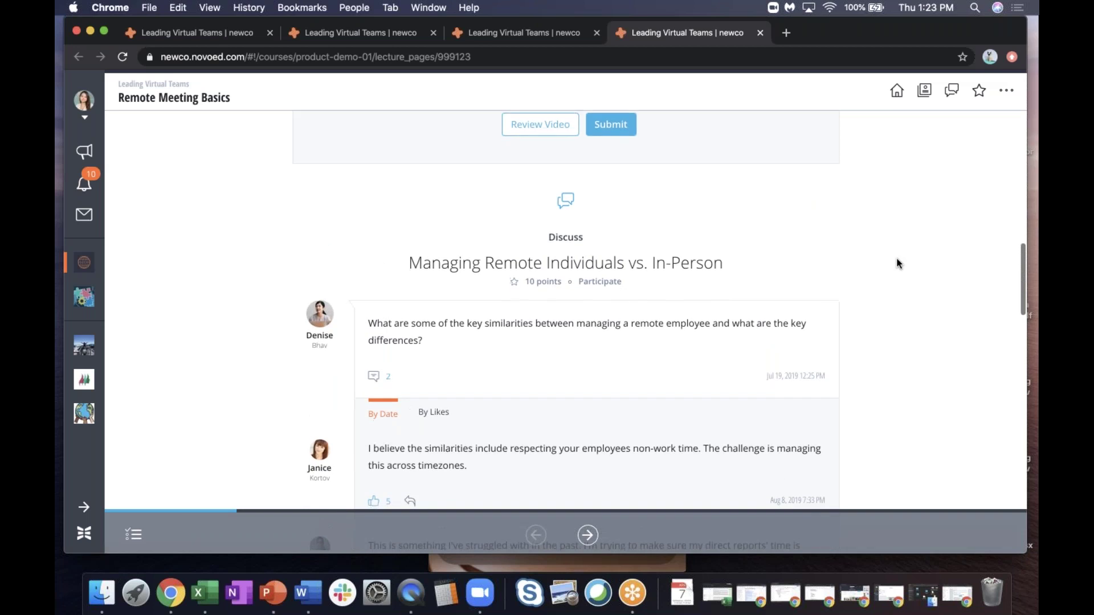
scroll(897, 262, "down", 2)
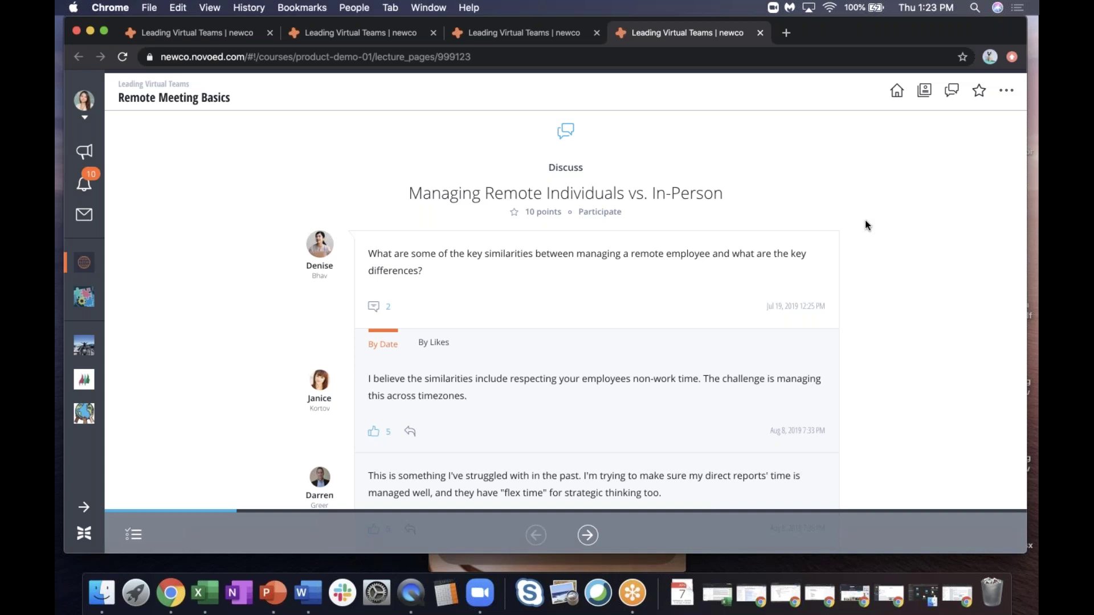
Return from the embedded question to the Managing Your Remote Workers video and replay it
scroll(865, 221, "up", 5)
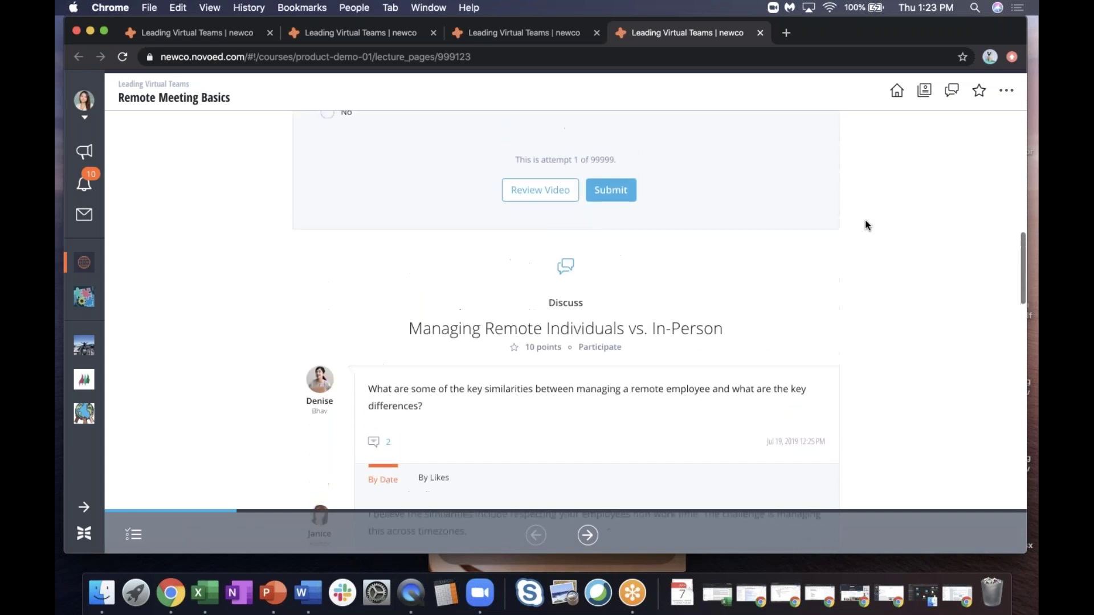
scroll(866, 220, "up", 3)
left_click(546, 320)
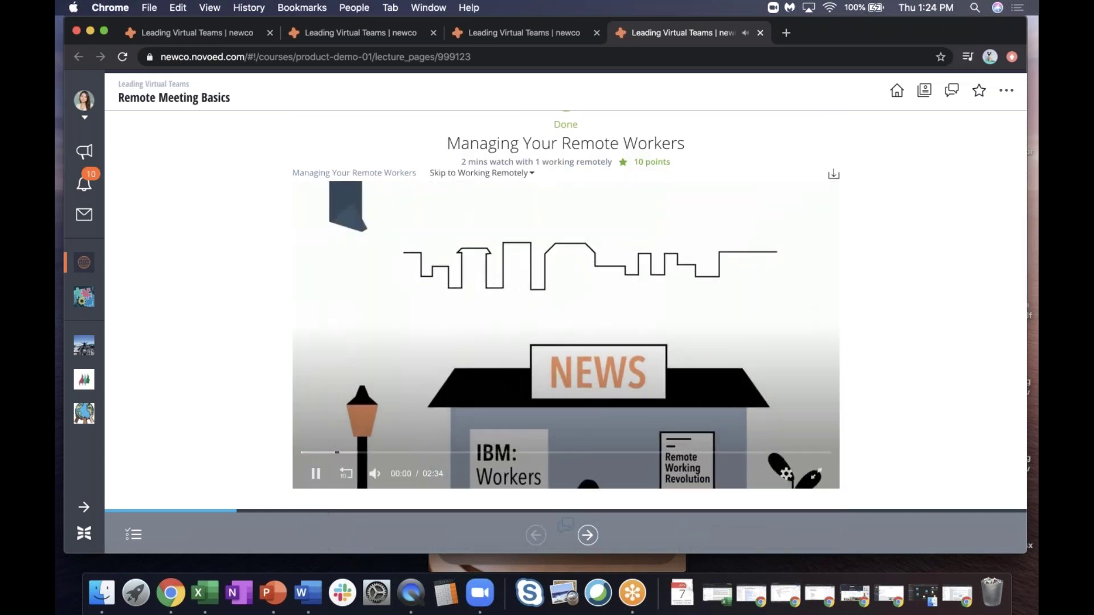
scroll(886, 325, "down", 2)
scroll(887, 327, "up", 2)
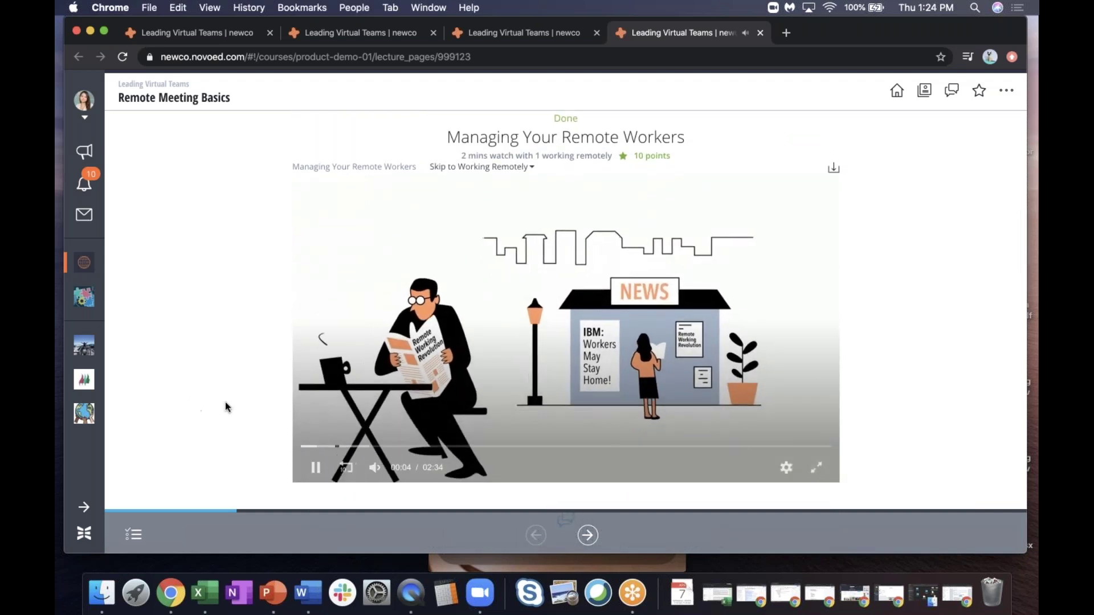
Post a reply to the first comment in the Managing Remote Individuals vs. In-Person discussion, mentioning its author with the text "interesting idea!"
scroll(252, 457, "down", 10)
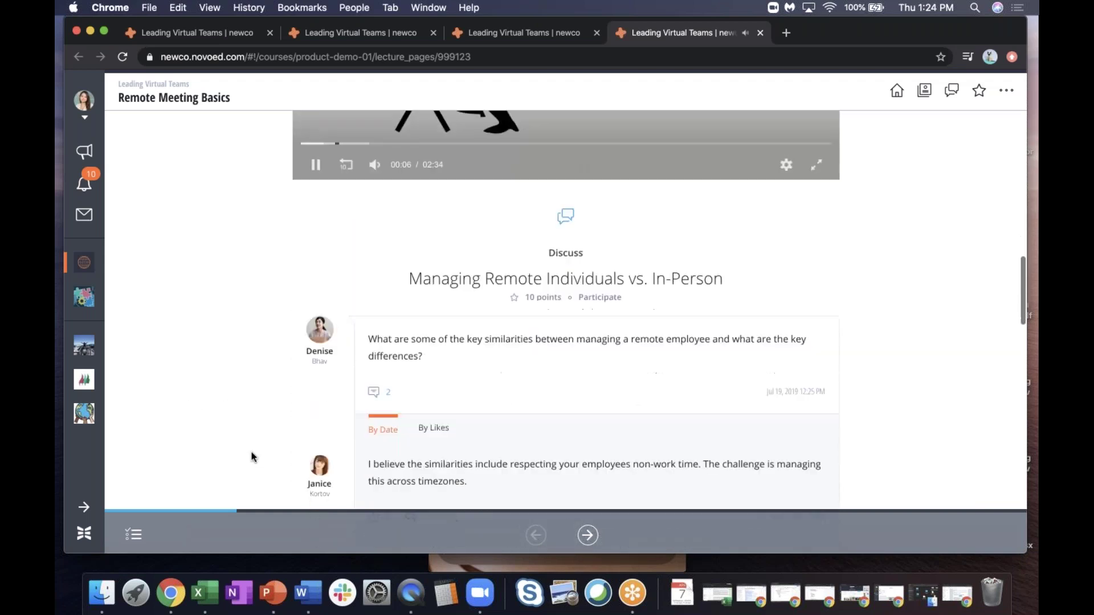
scroll(252, 453, "down", 3)
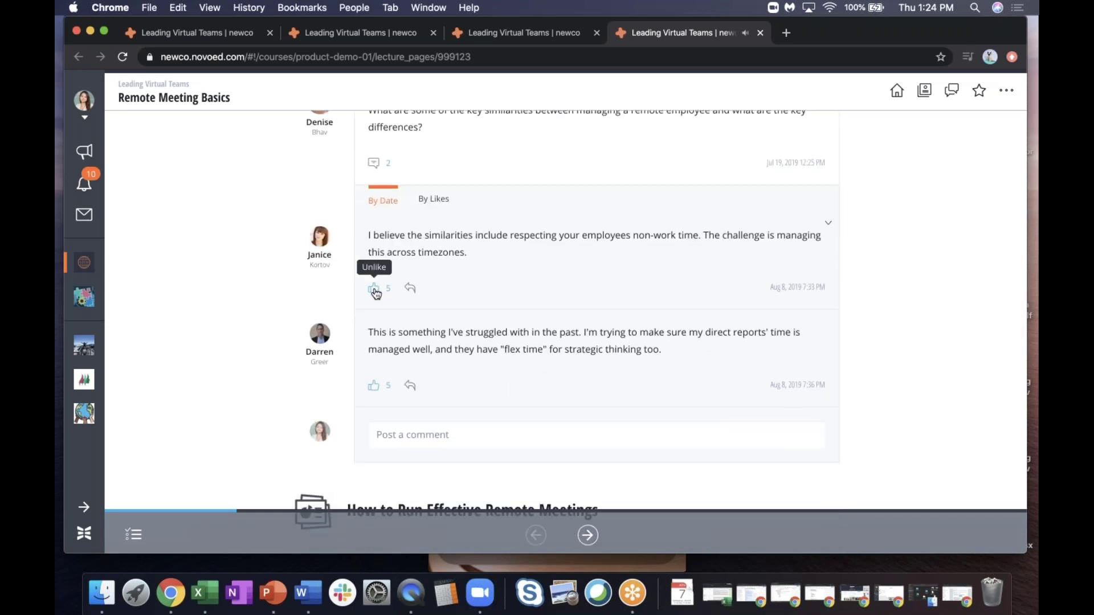
left_click(410, 288)
type("@jani")
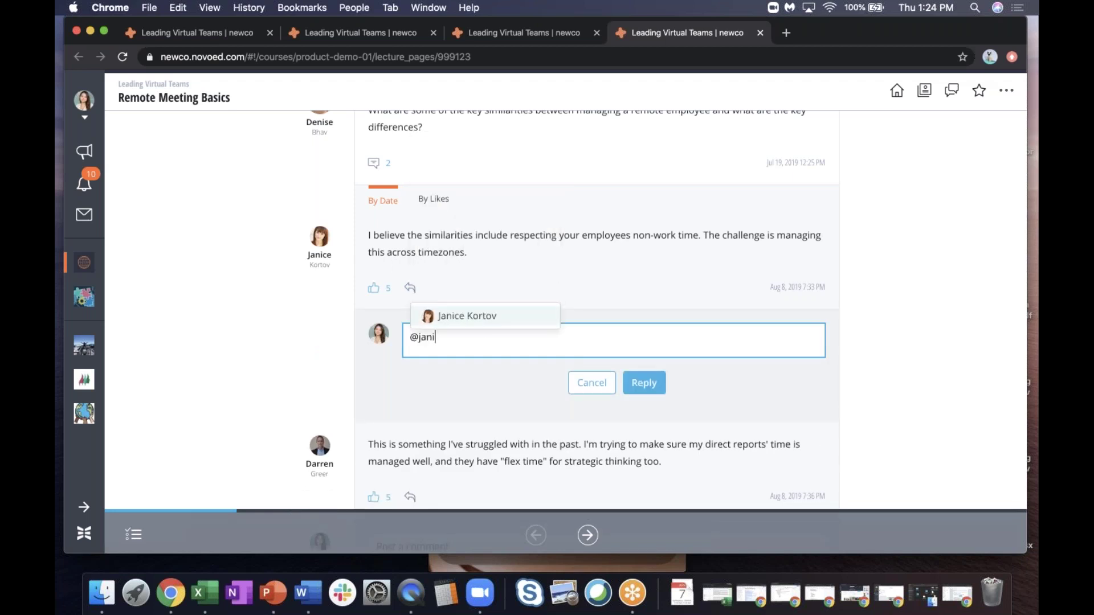
key("Return")
type("interesting idea!")
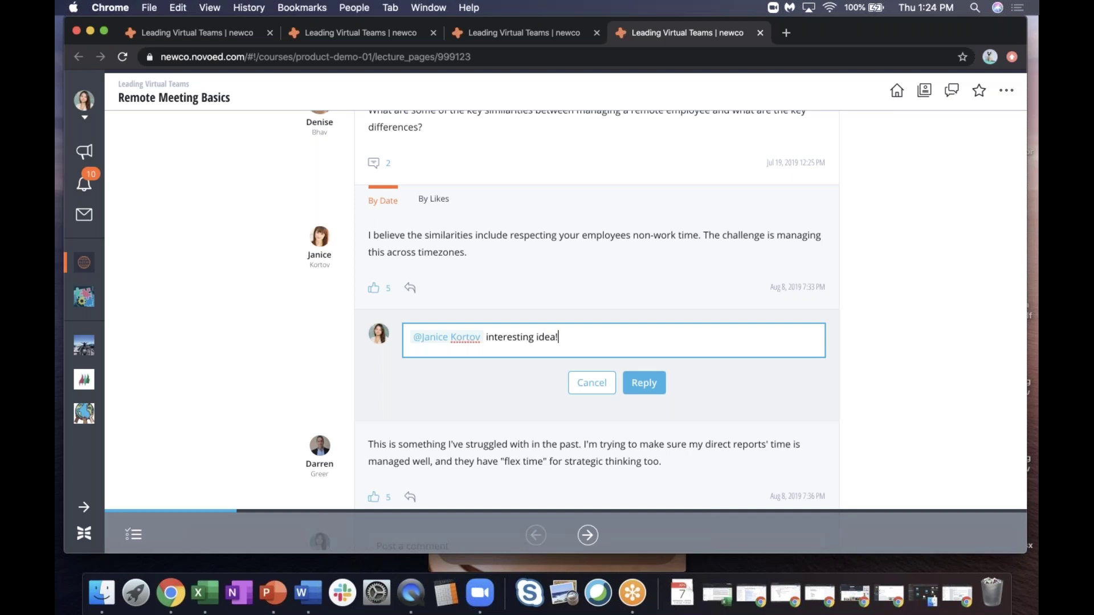
left_click(632, 383)
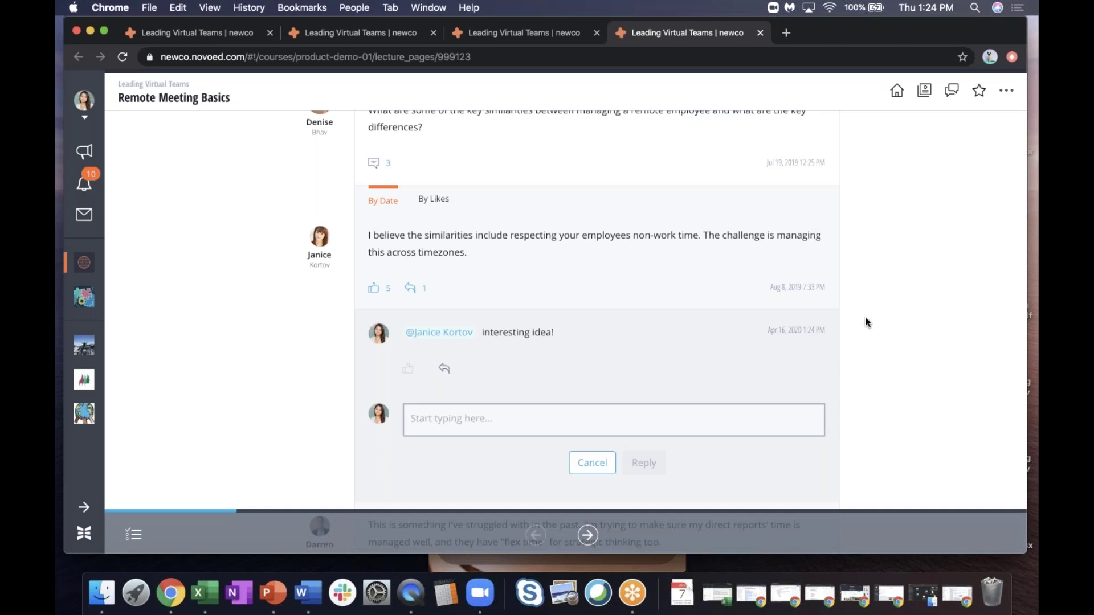
Examine the slide presentation viewer and the submitted quiz's answers and feedback for questions 1 and 2
scroll(866, 323, "down", 5)
scroll(866, 323, "down", 15)
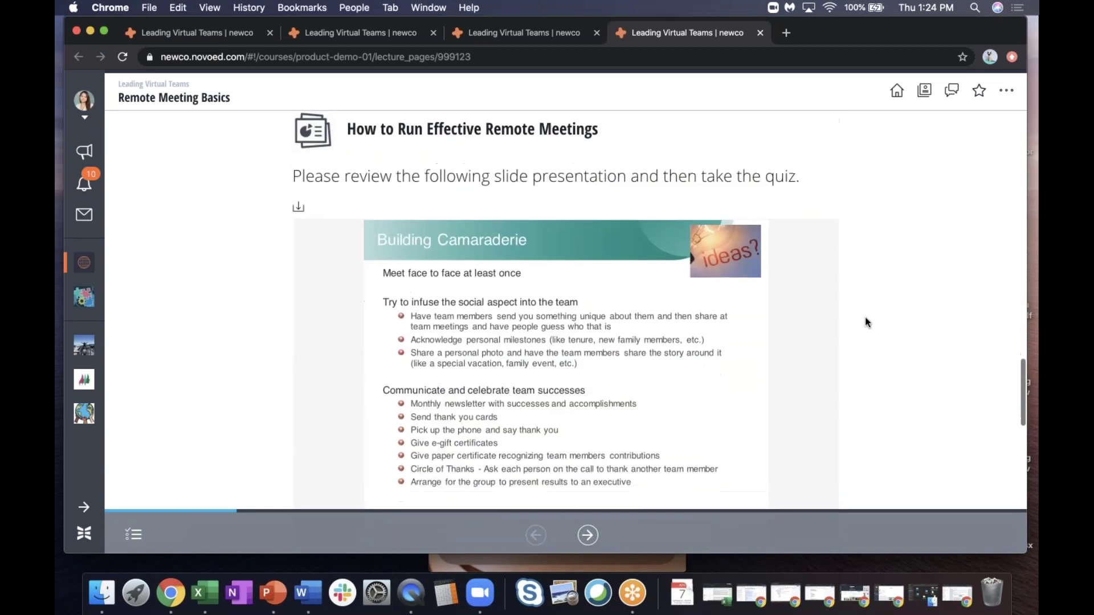
scroll(865, 323, "up", 1)
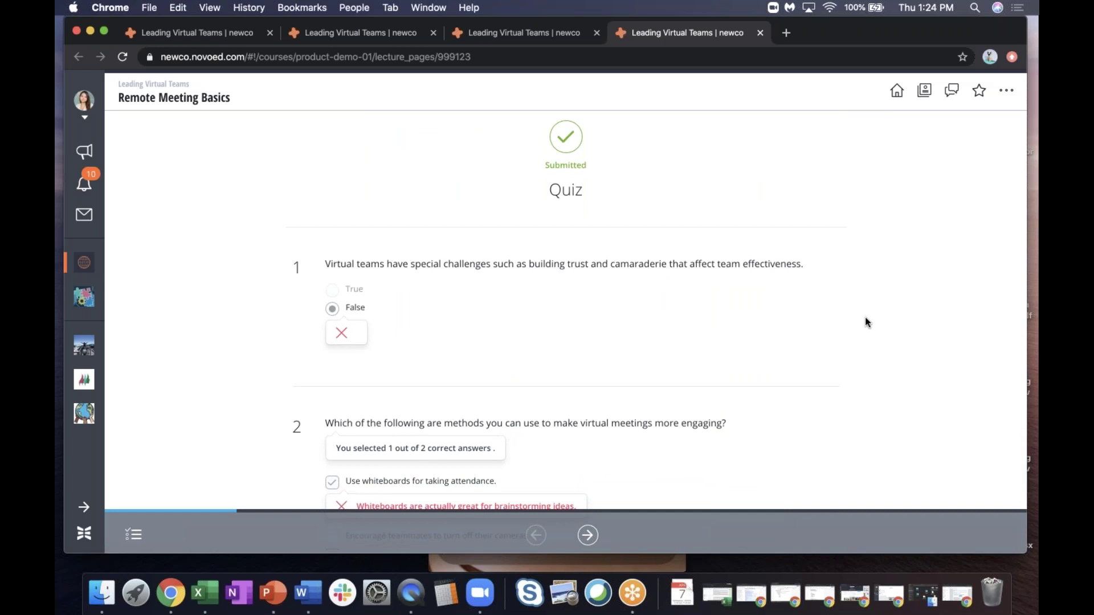
scroll(866, 319, "down", 4)
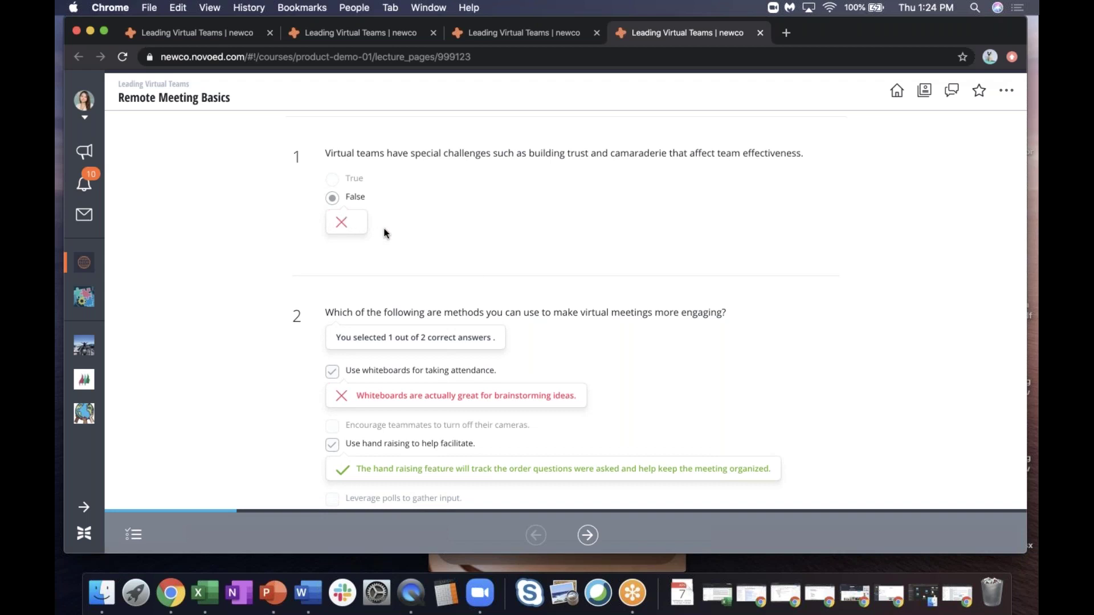
scroll(274, 409, "down", 3)
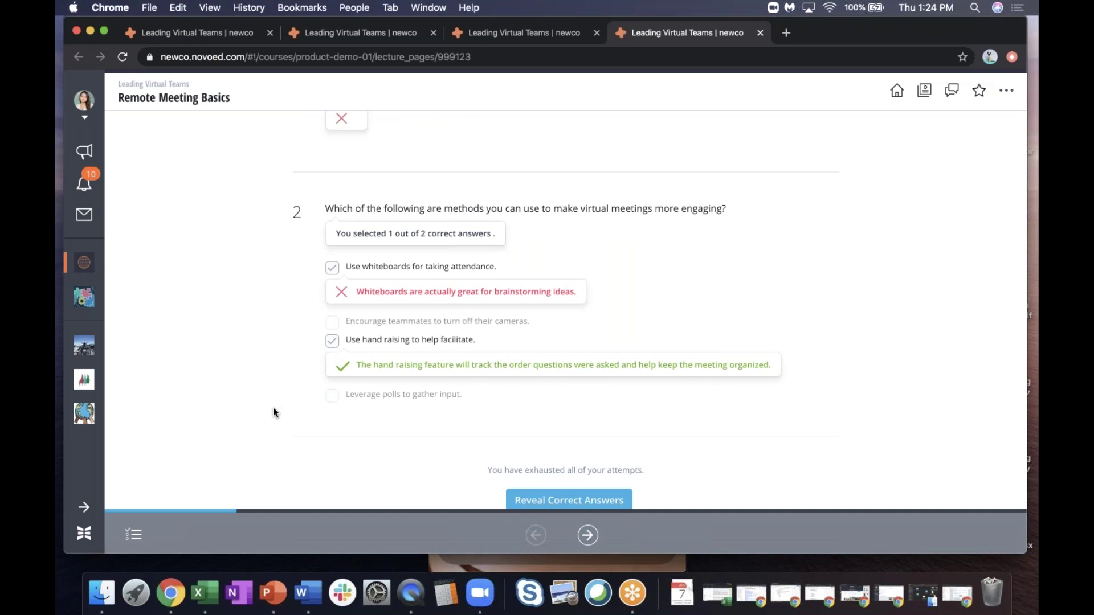
scroll(275, 408, "up", 3)
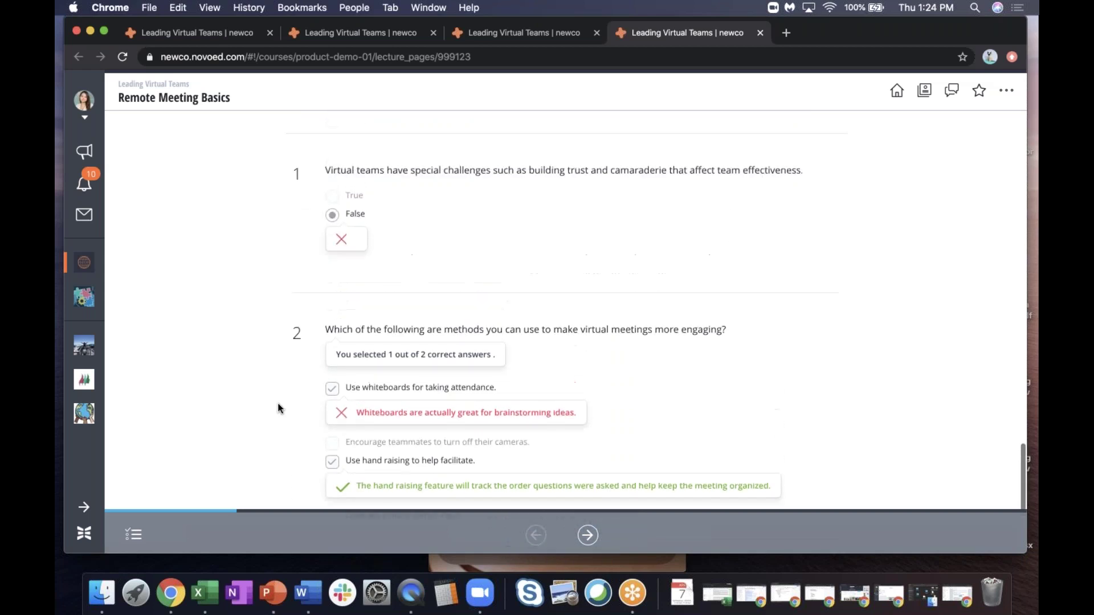
scroll(278, 408, "up", 1)
scroll(278, 408, "up", 3)
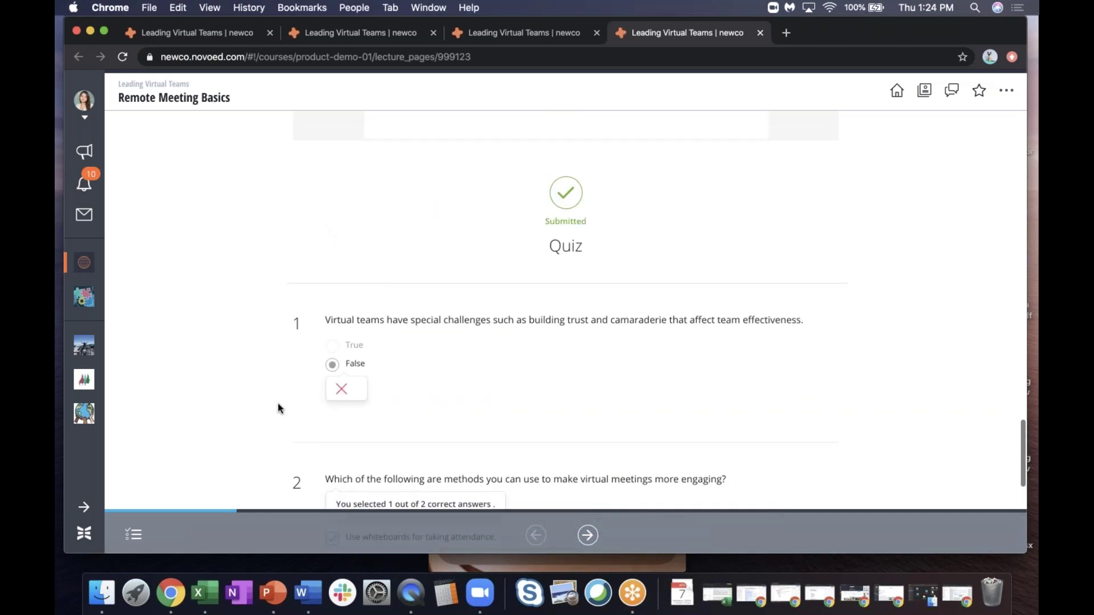
scroll(278, 408, "up", 8)
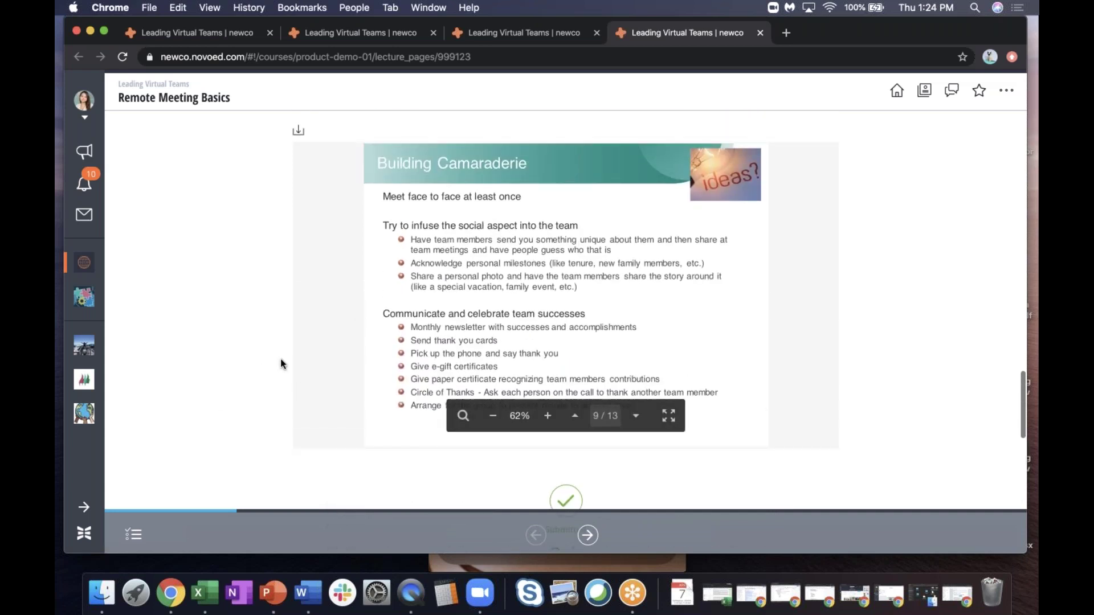
scroll(207, 407, "down", 9)
scroll(207, 408, "down", 1)
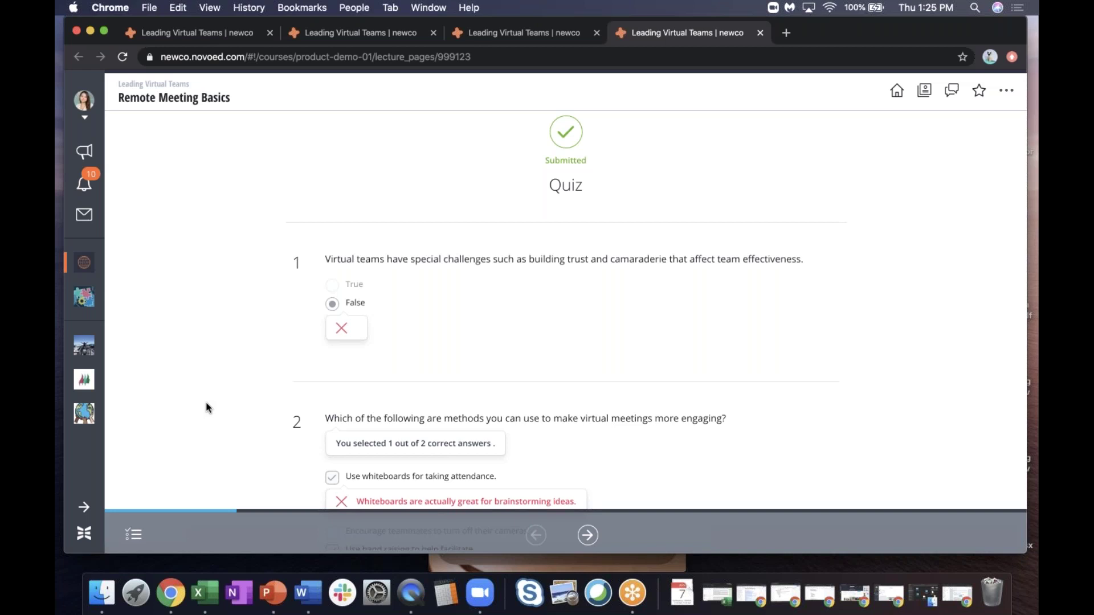
scroll(701, 380, "down", 5)
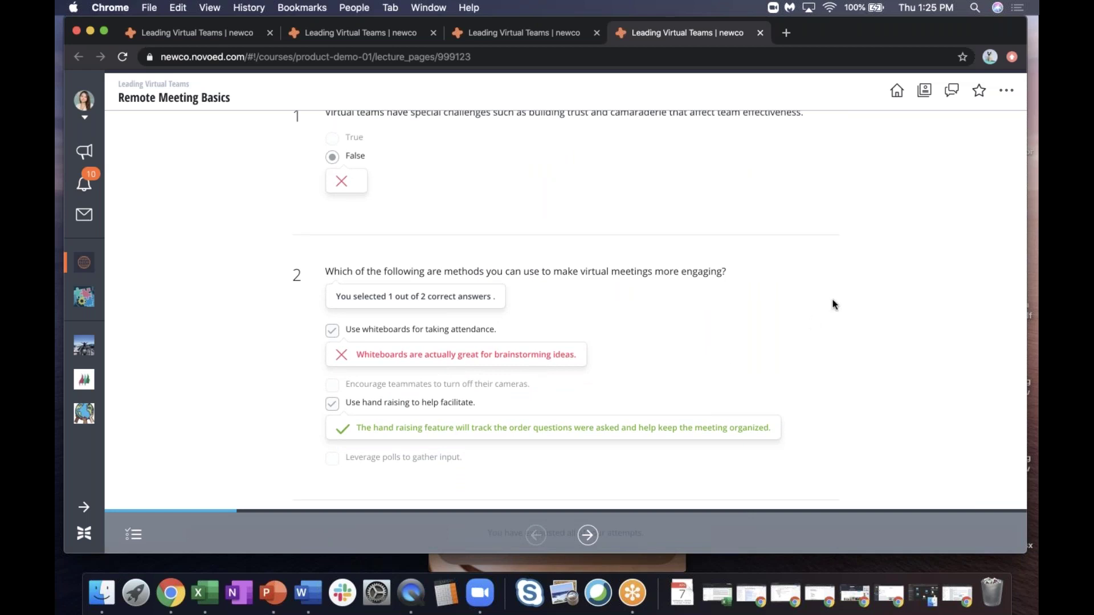
Continue past the quiz to Individual Challenge: The Kickoff Call and examine the 30 Second Intro instructions, feedback notice and submission fields
scroll(834, 305, "down", 4)
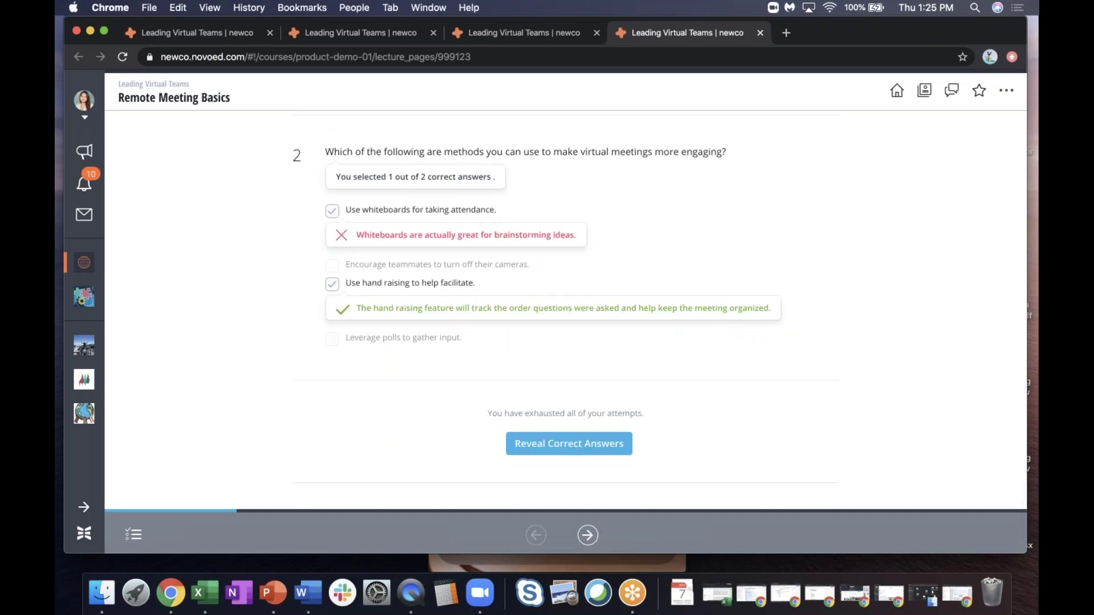
left_click(587, 535)
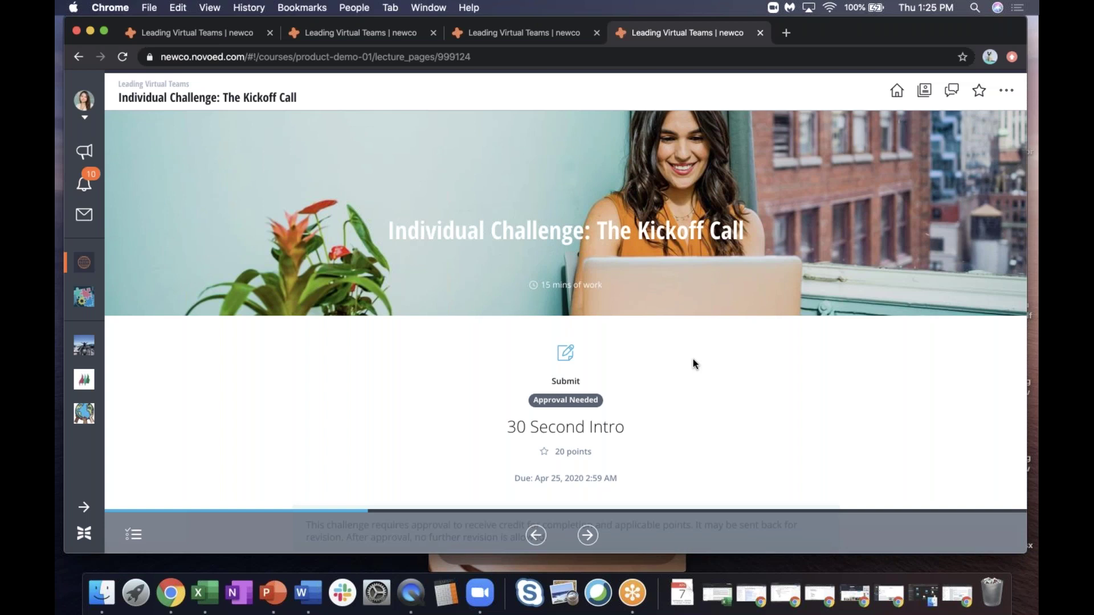
scroll(694, 365, "down", 5)
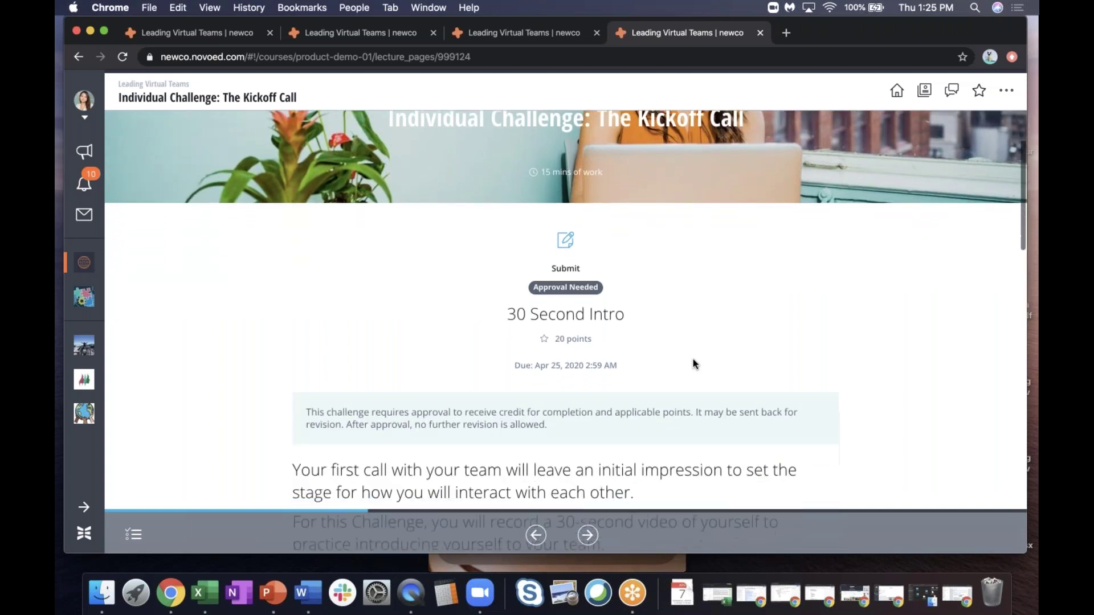
scroll(693, 359, "down", 3)
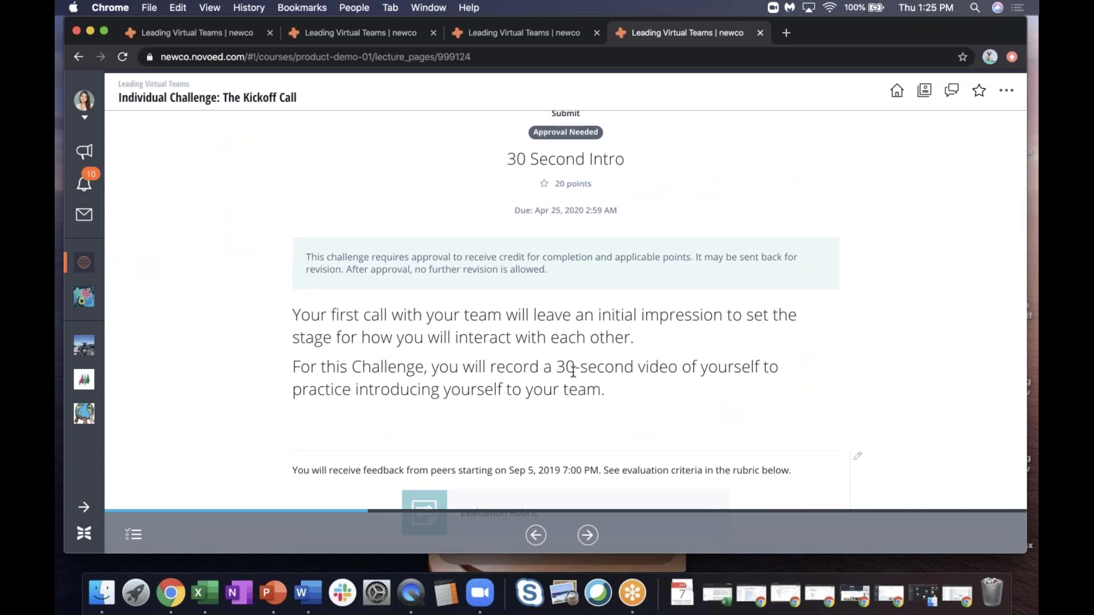
scroll(574, 371, "up", 3)
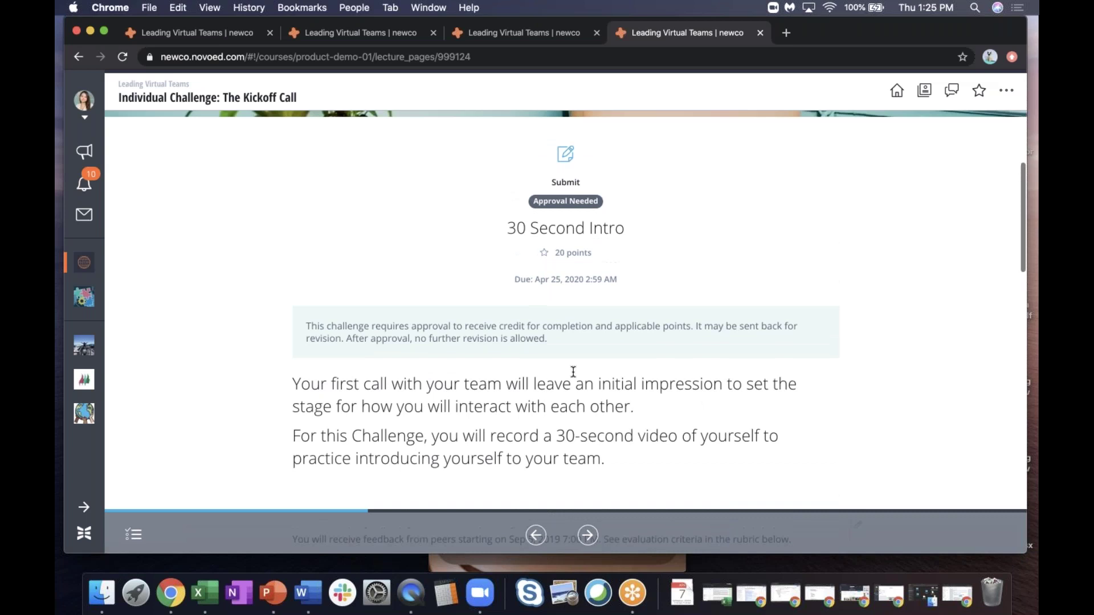
scroll(573, 372, "down", 1)
scroll(639, 224, "down", 5)
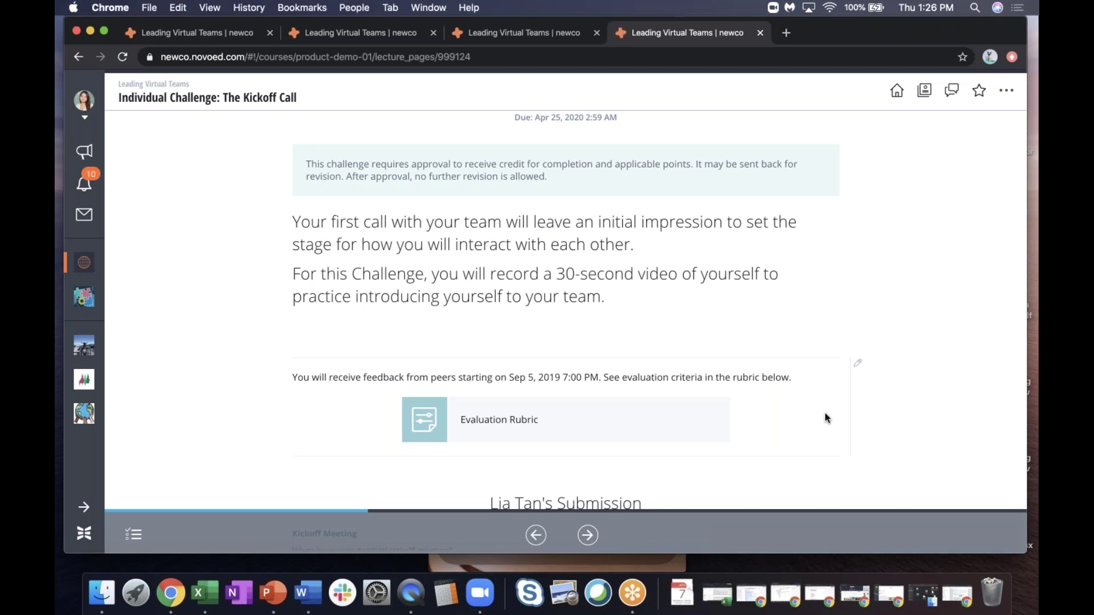
scroll(781, 327, "down", 10)
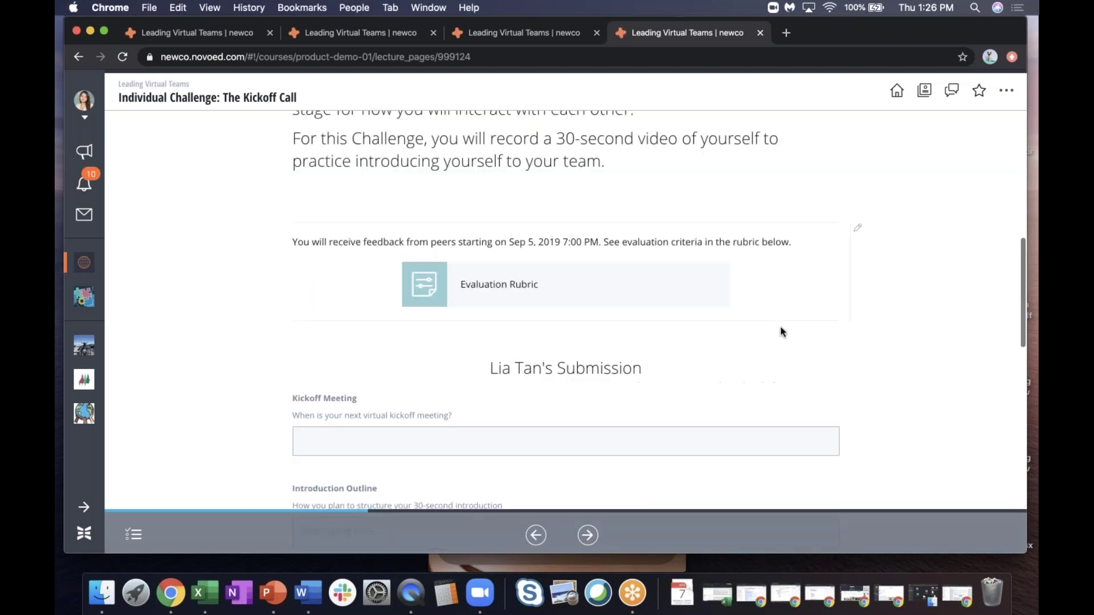
View the mobile submission in QuickTime Player, switch back to Chrome, and examine the web submission form, privacy setting and peer submissions
left_click(680, 569)
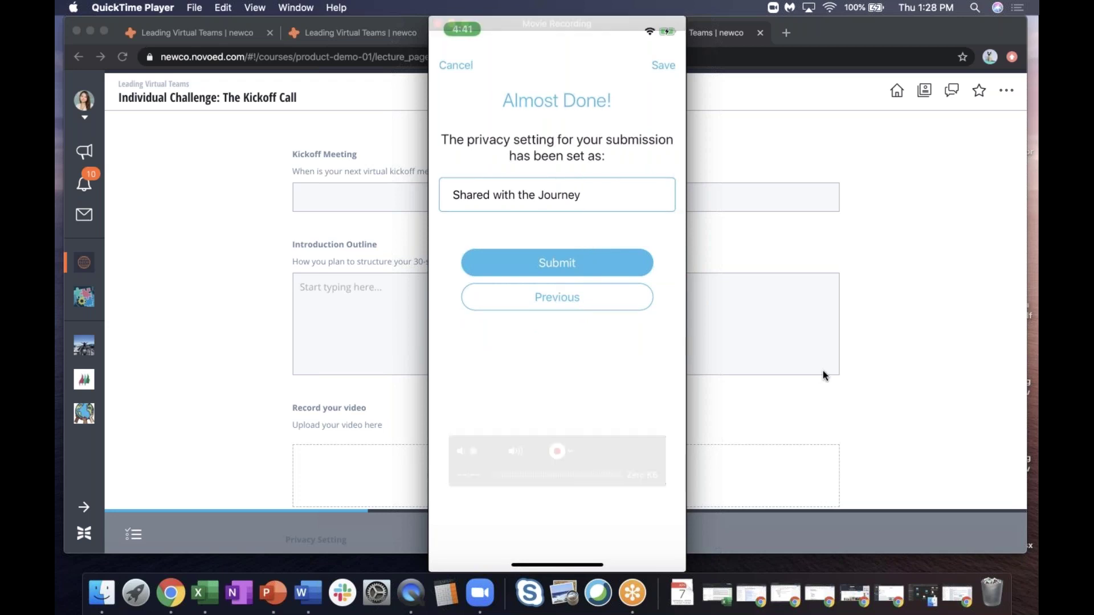
left_click(782, 548)
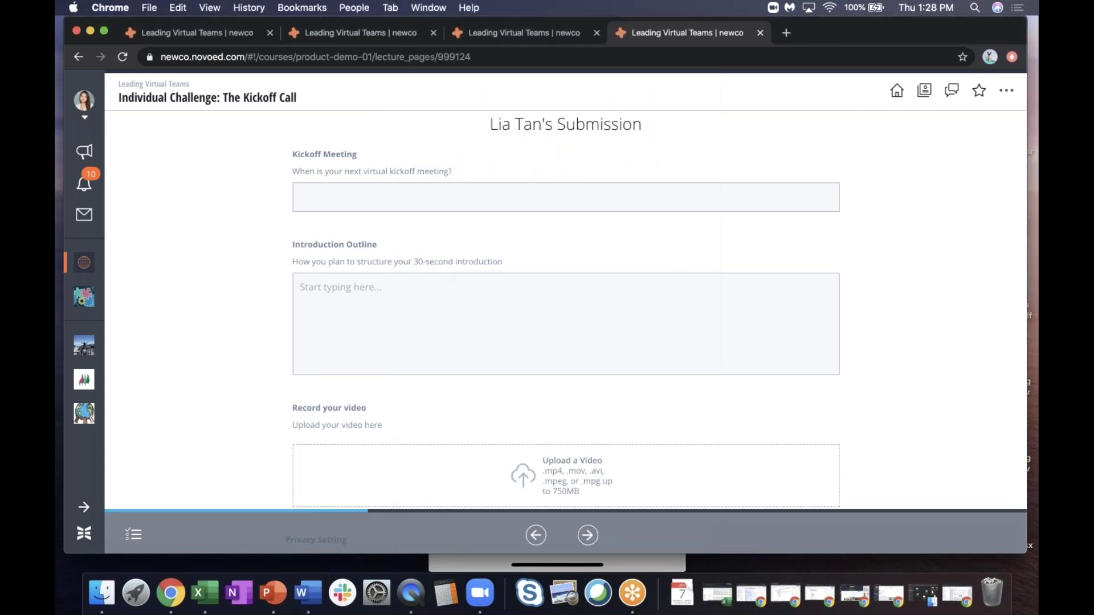
scroll(566, 311, "down", 5)
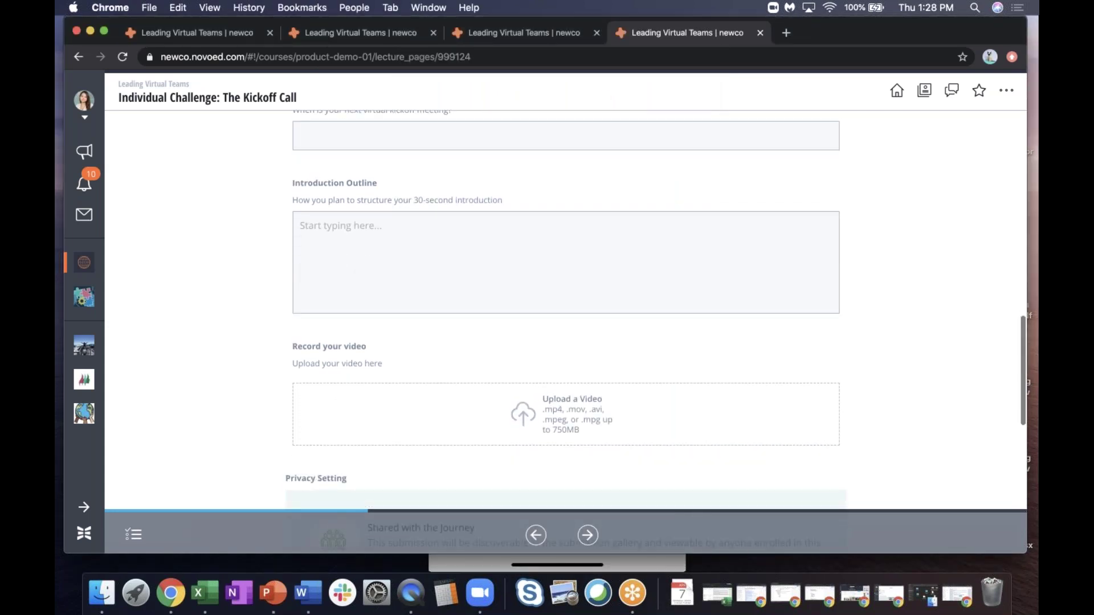
scroll(566, 310, "down", 10)
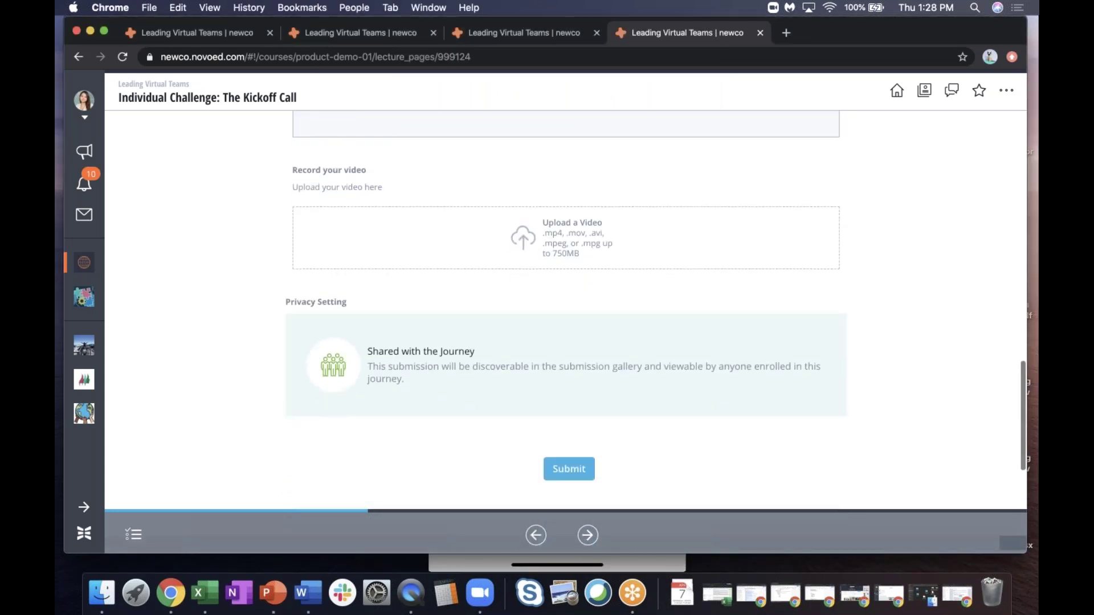
scroll(313, 421, "down", 2)
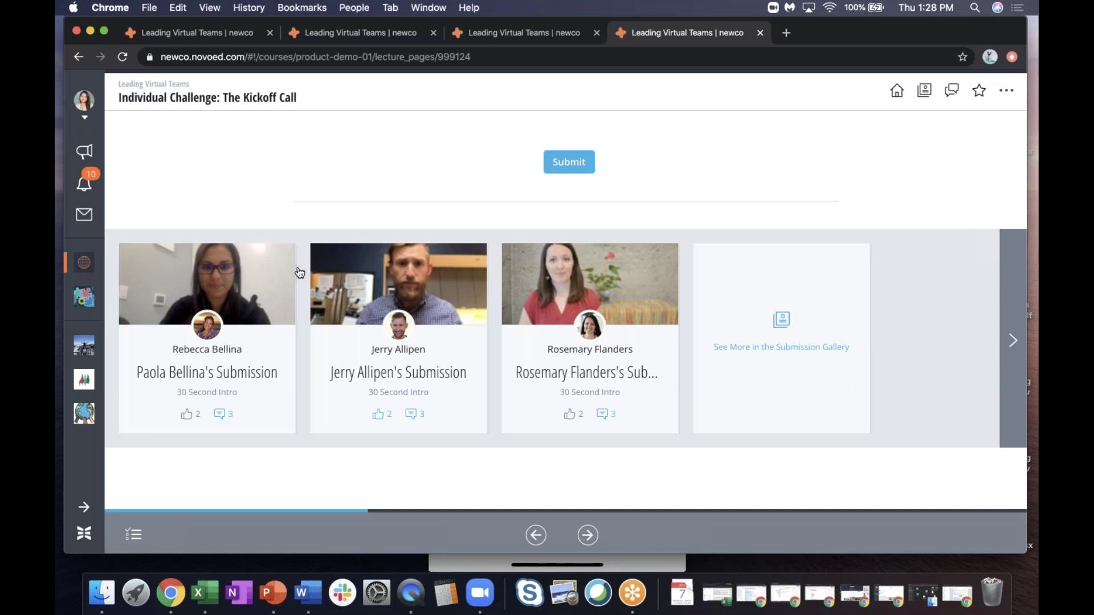
Open the first peer submission for 30 Second Intro, play its recorded video at a higher volume, and pause it
left_click(207, 289)
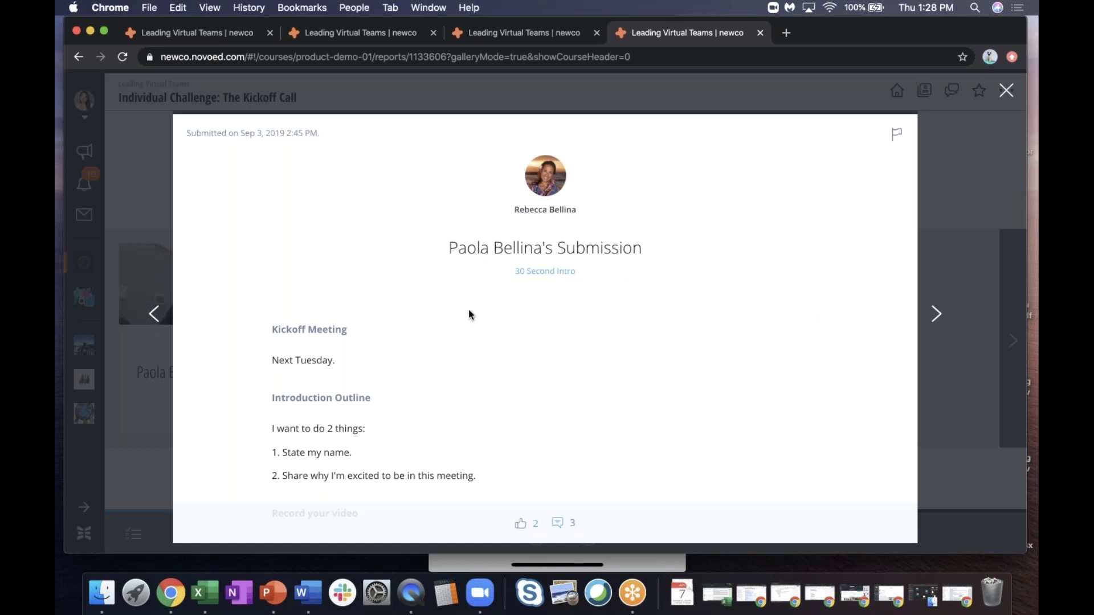
scroll(469, 311, "down", 2)
scroll(472, 353, "down", 6)
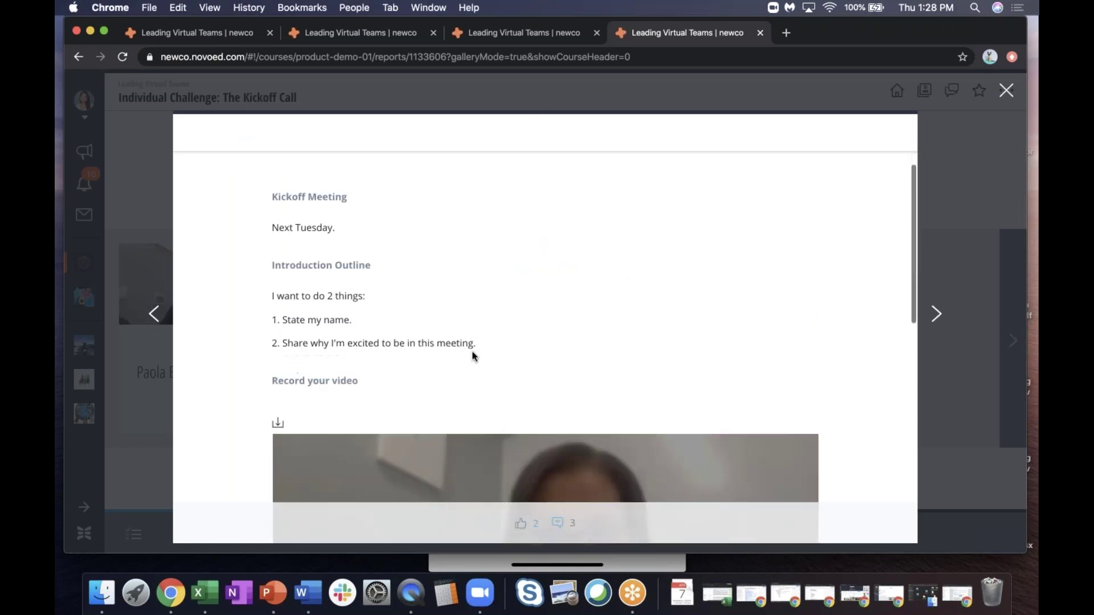
left_click(550, 282)
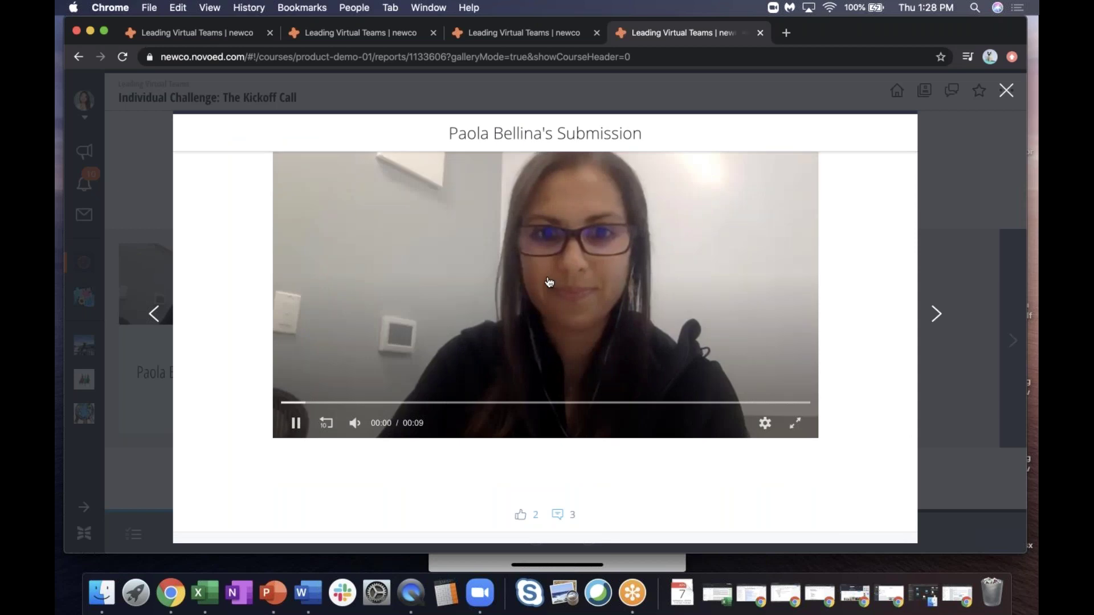
mouse_move(354, 424)
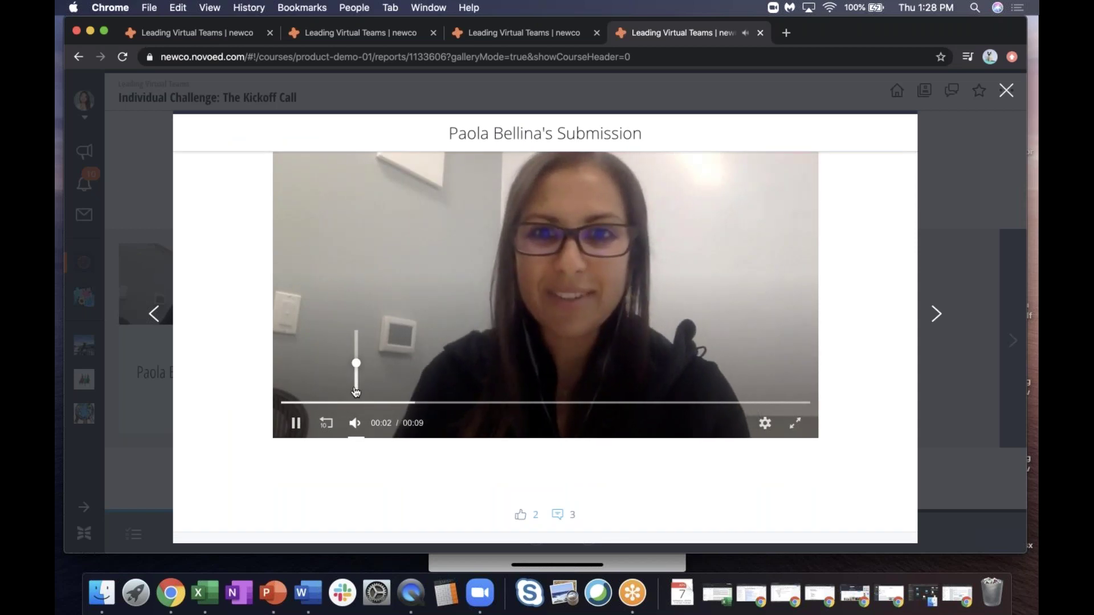
left_click_drag(356, 363, 356, 345)
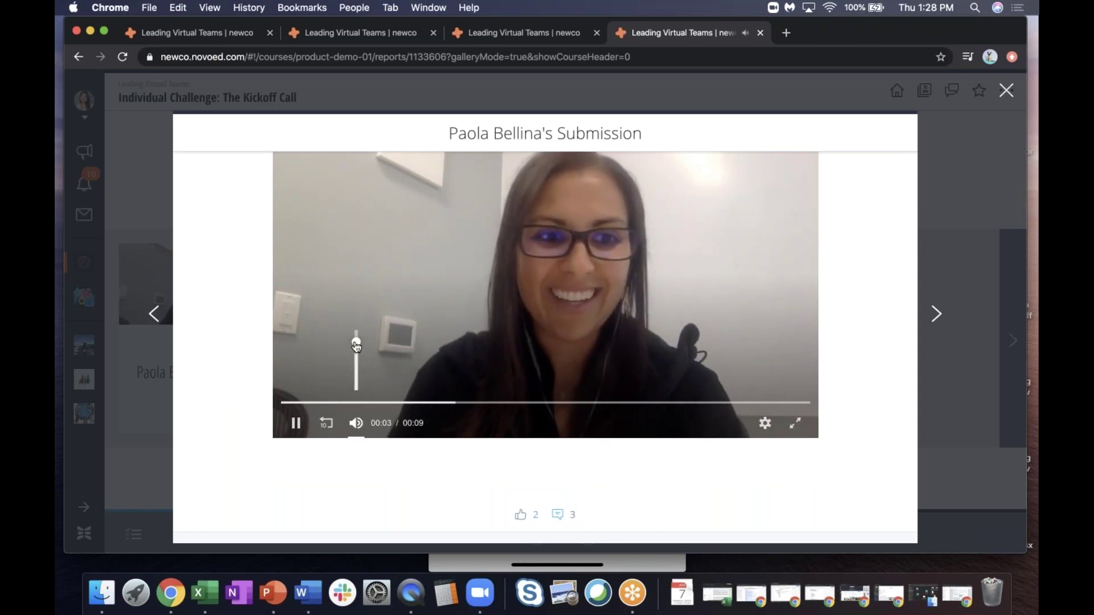
left_click(296, 423)
Examine the peer comments and the comment editor under the submission, and close it without posting anything
scroll(570, 369, "down", 5)
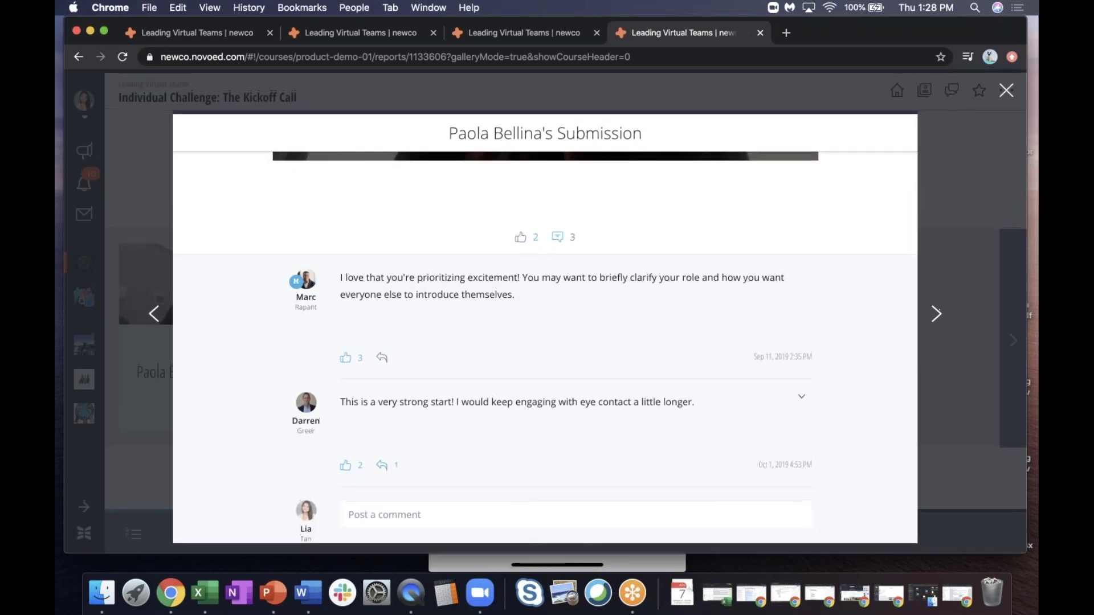
left_click(508, 517)
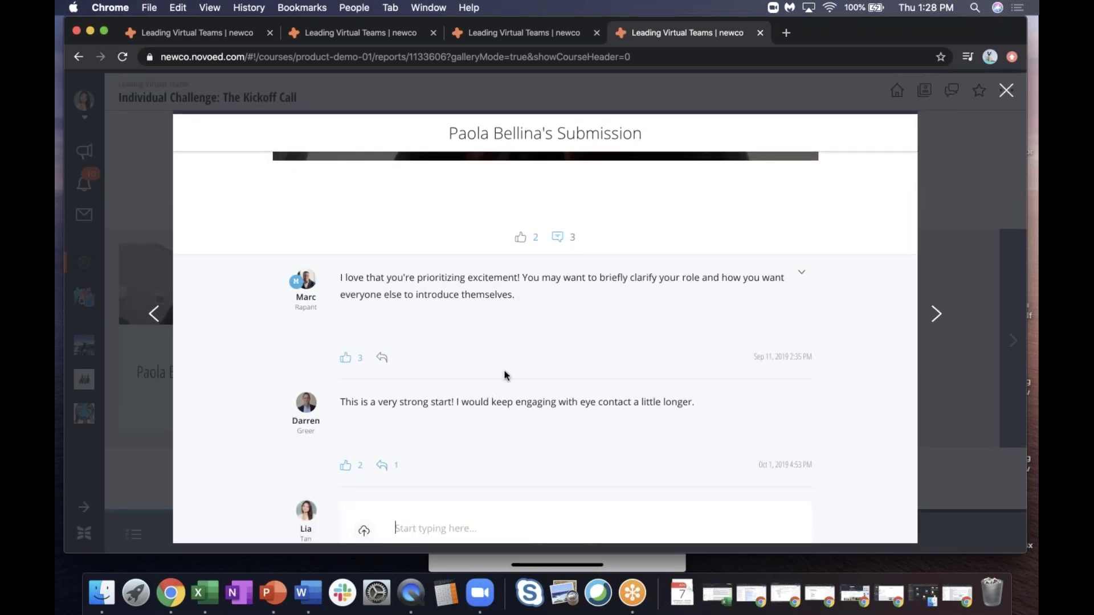
scroll(505, 376, "down", 2)
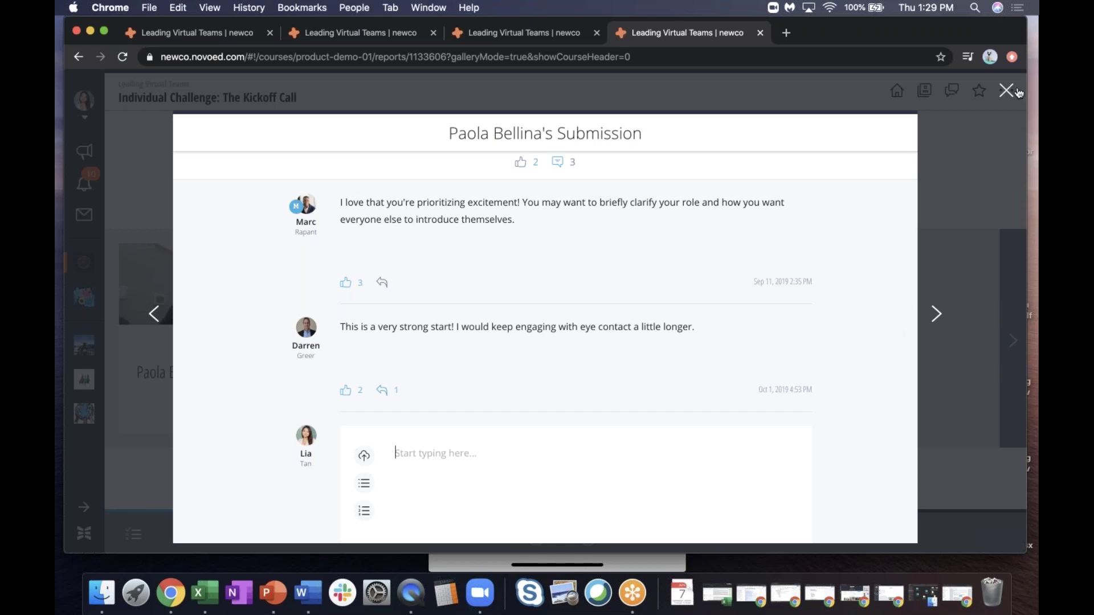
left_click(1011, 89)
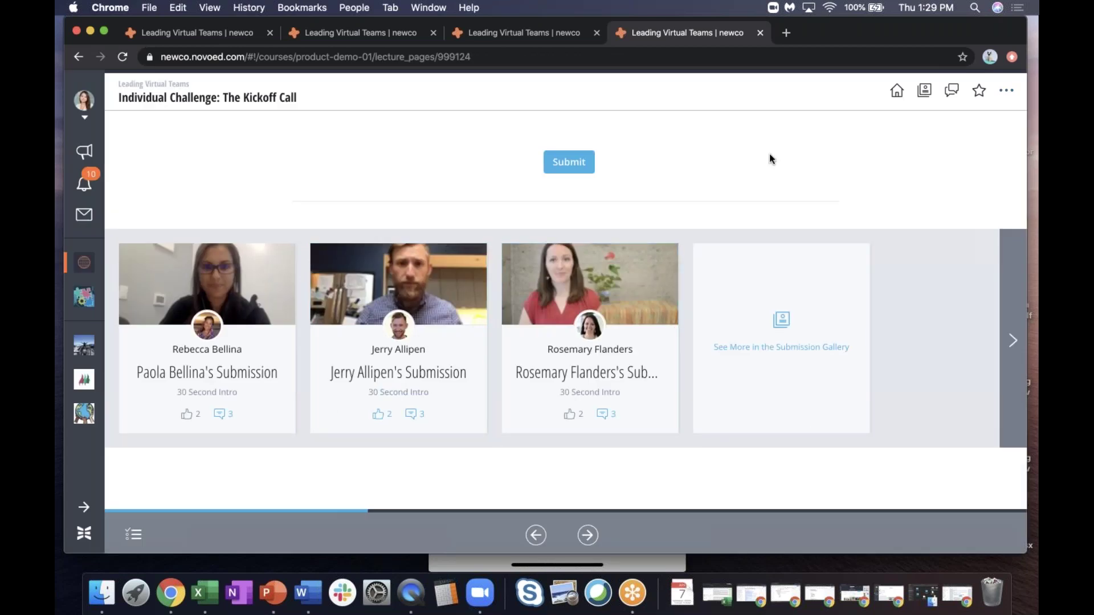
Open the course's submission gallery in a new tab and display its sorting options
right_click(925, 93)
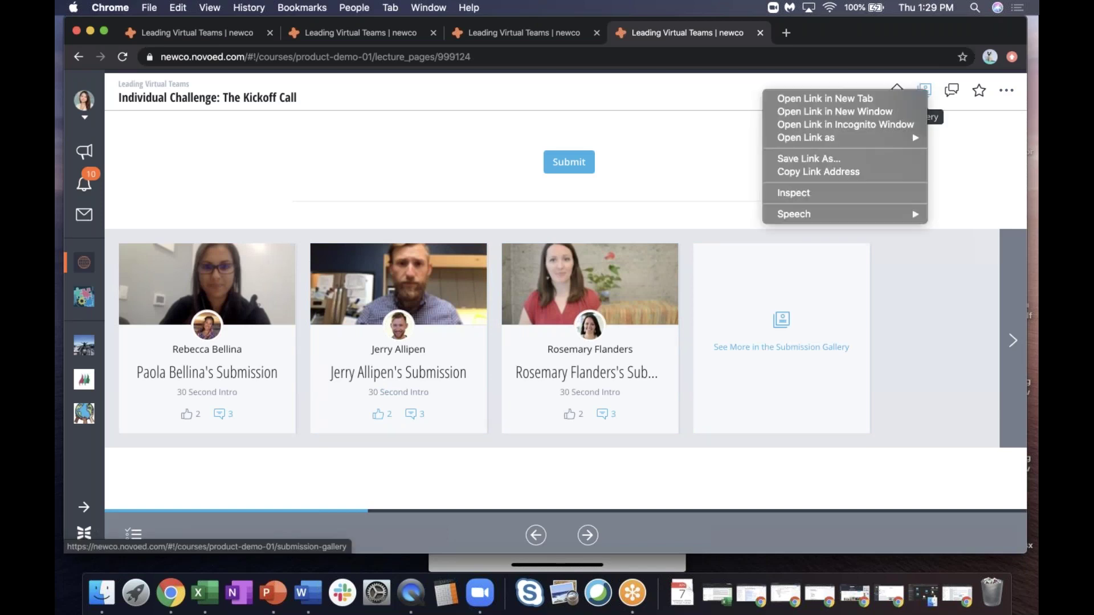
left_click(912, 97)
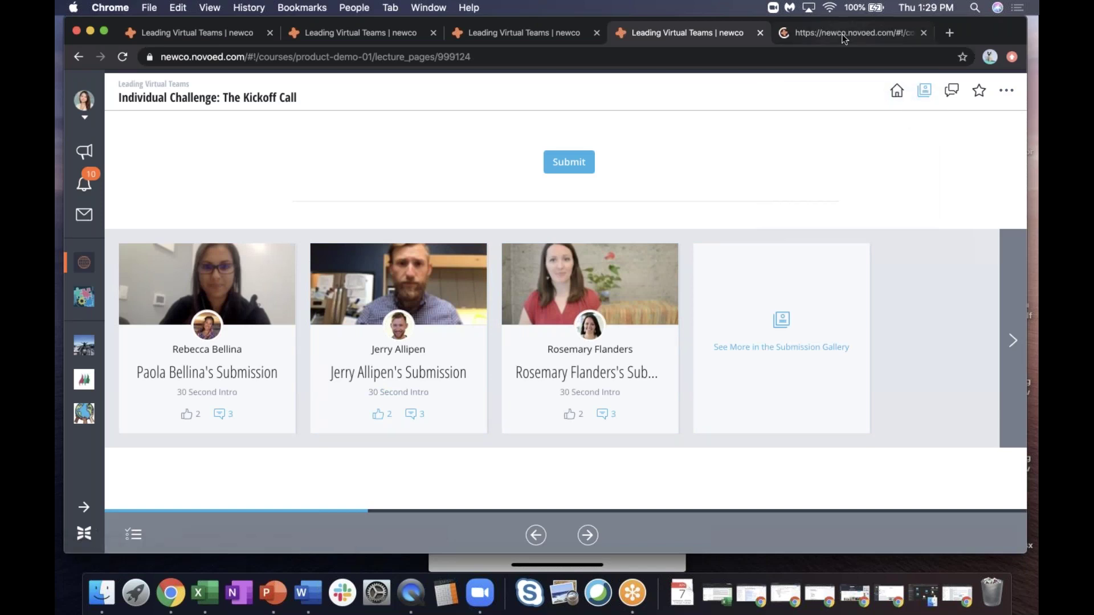
left_click(843, 36)
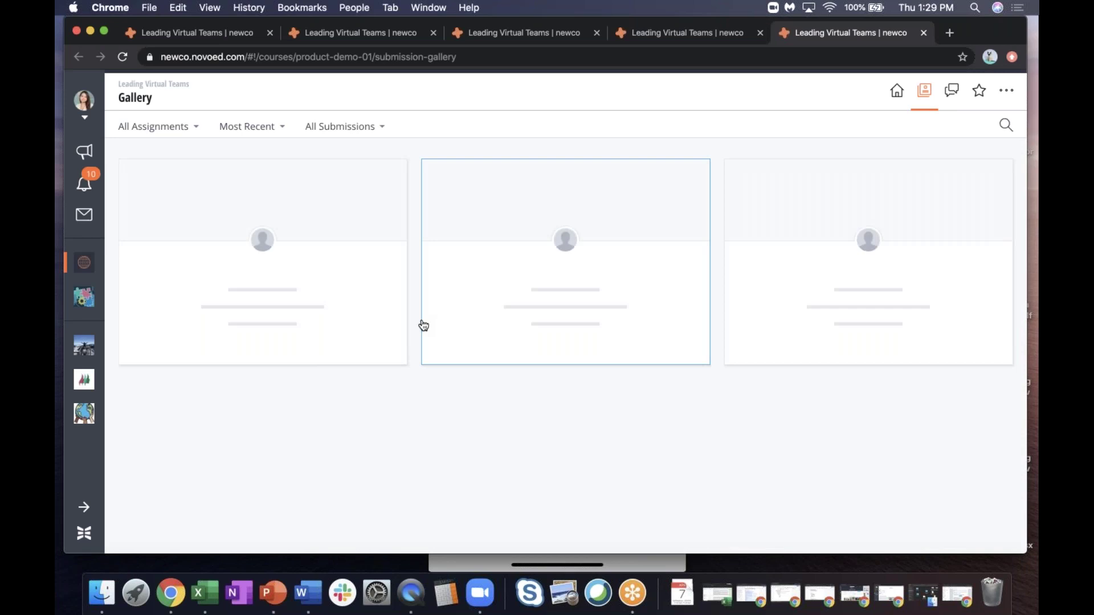
left_click(281, 129)
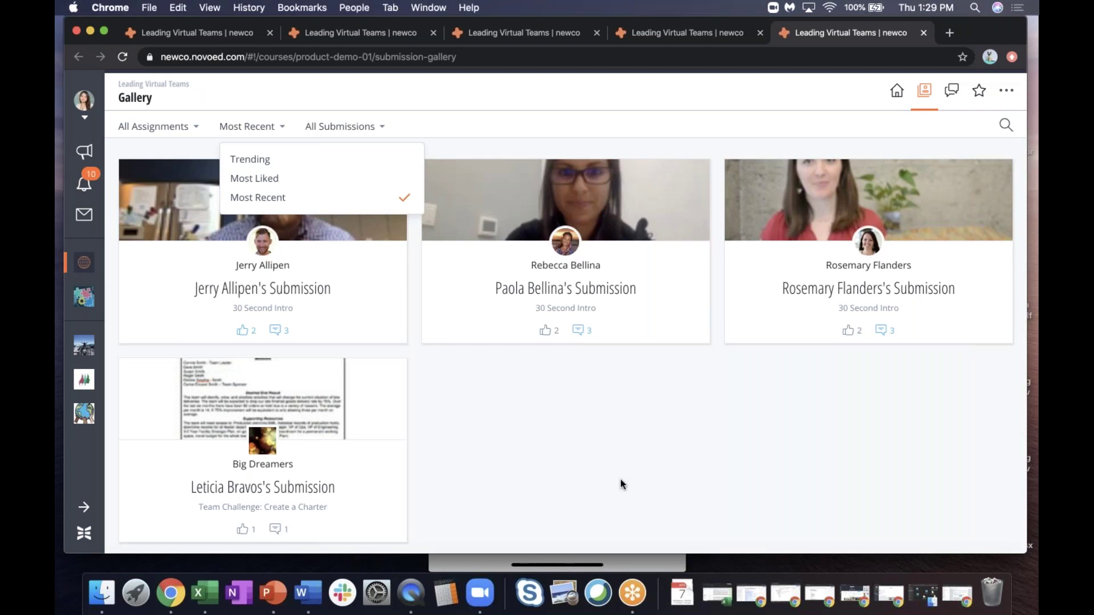
Return to the Kickoff Call challenge and review its video upload area, privacy setting and peer submissions
left_click(689, 36)
scroll(625, 291, "up", 5)
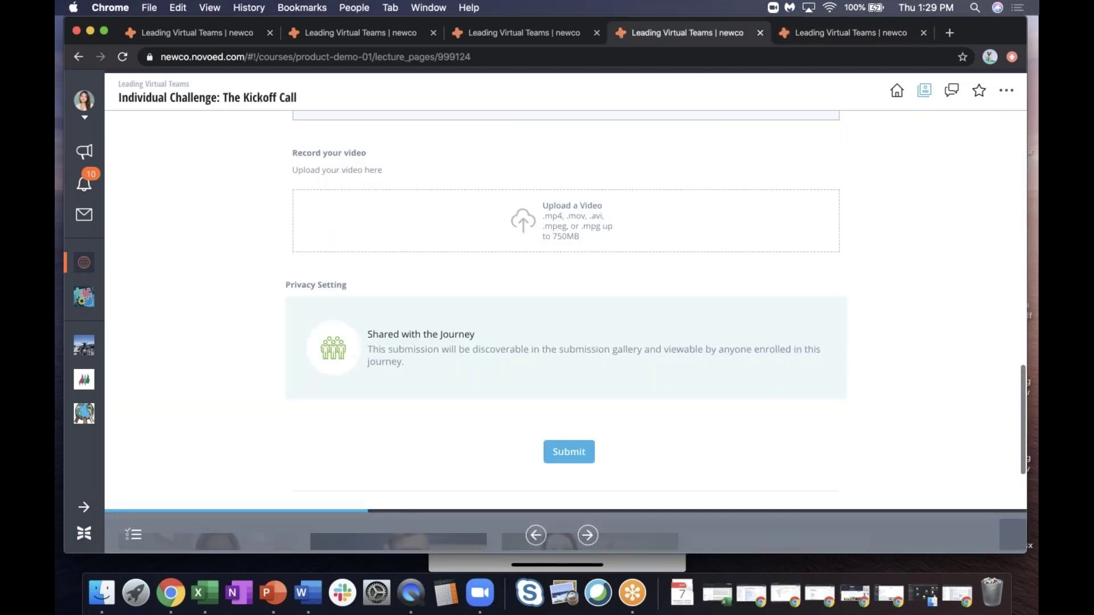
scroll(590, 337, "down", 5)
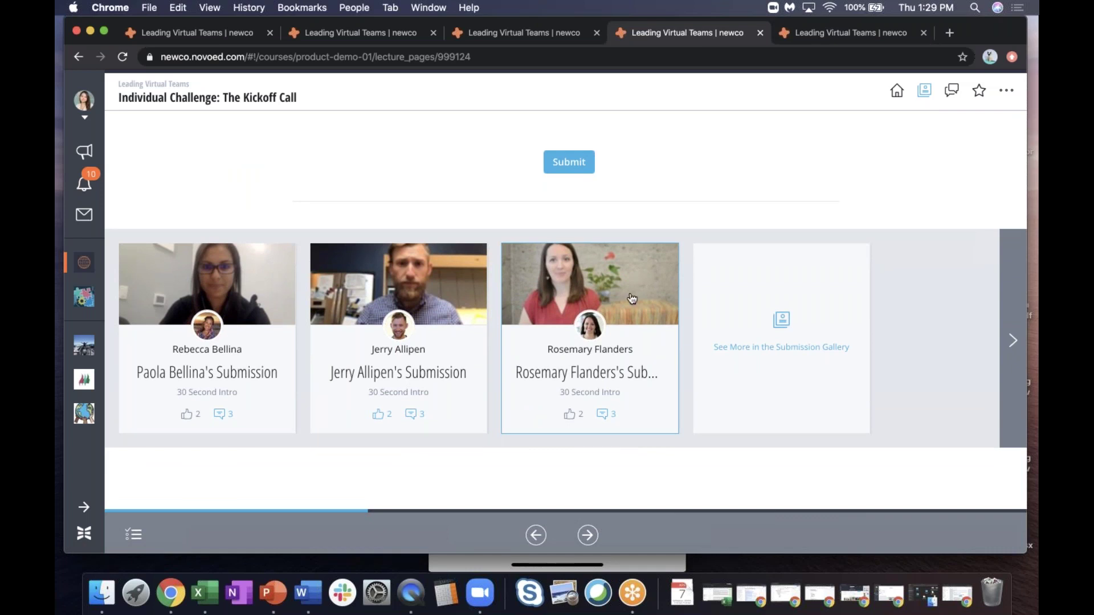
Continue to Team Challenge: Team Charter and examine the team section, the Create a Charter assignment and its slide upload form
left_click(589, 536)
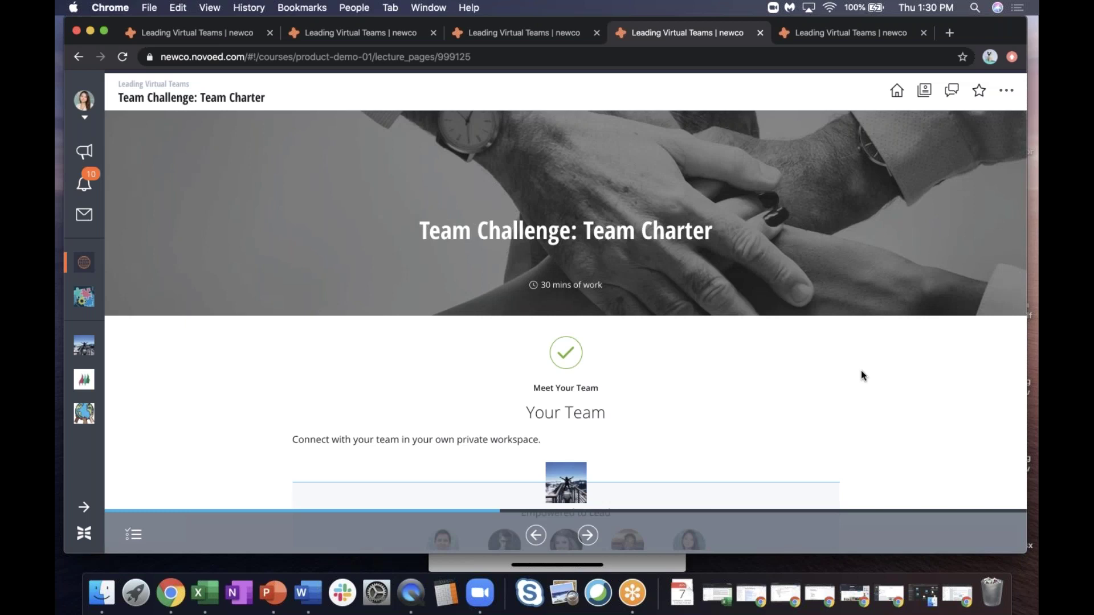
scroll(862, 372, "down", 5)
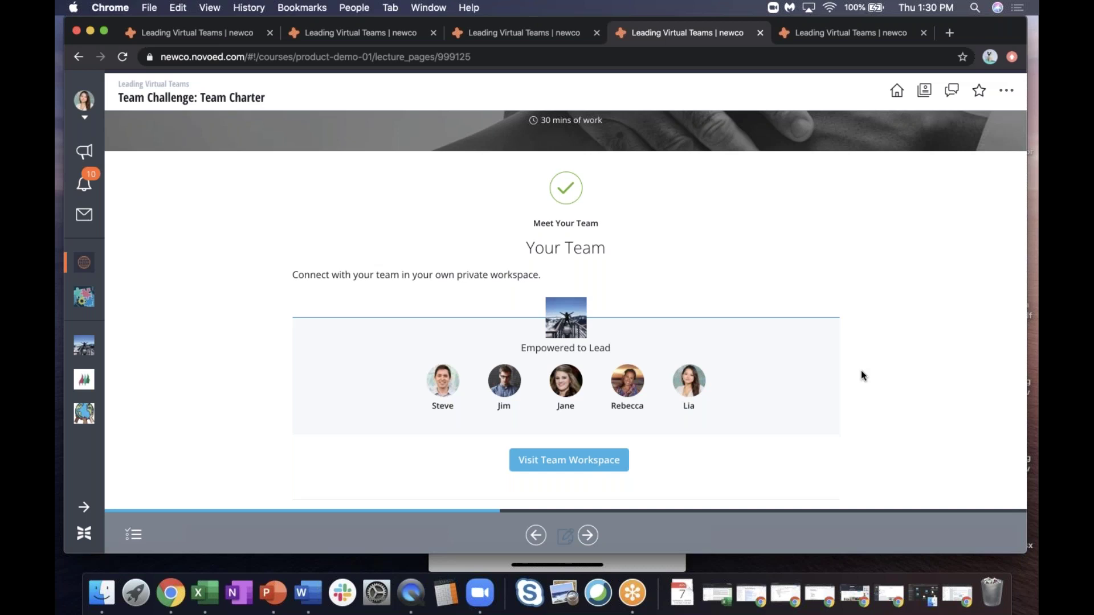
scroll(861, 372, "down", 6)
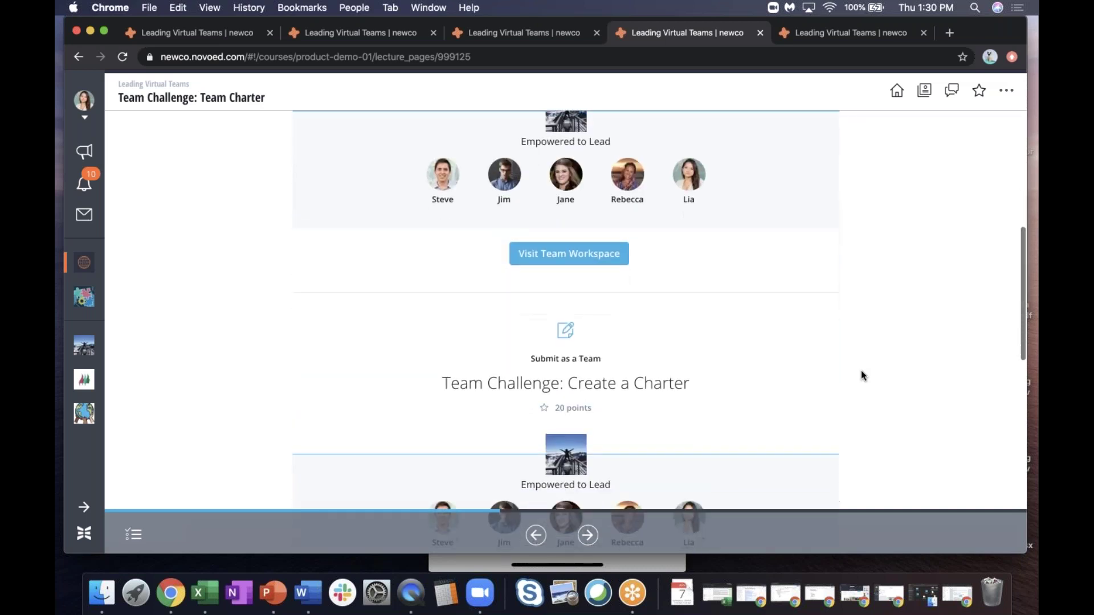
scroll(862, 376, "down", 5)
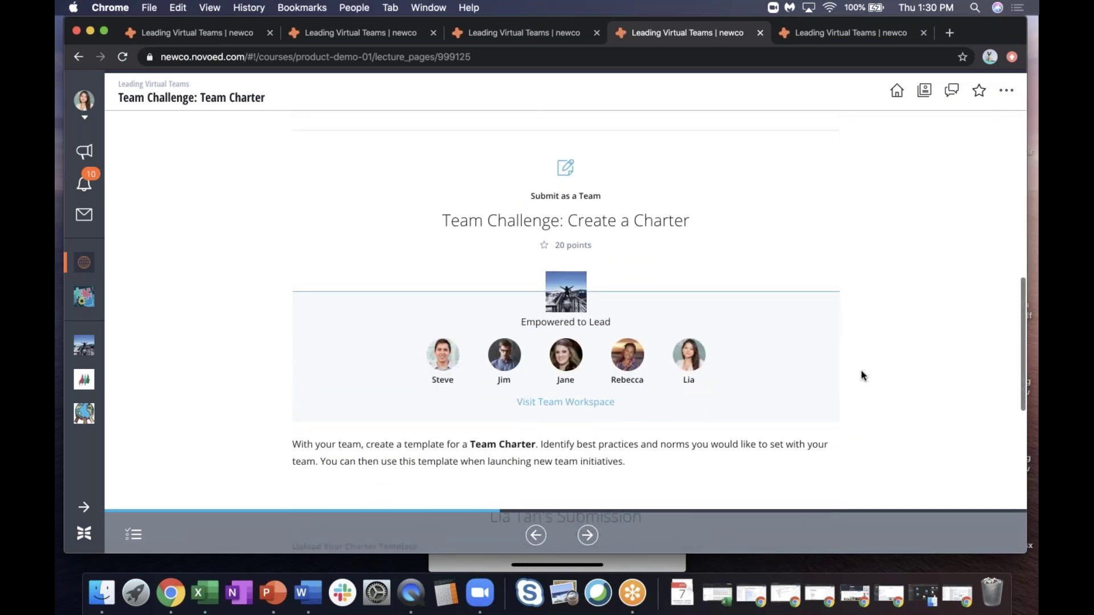
scroll(862, 376, "down", 4)
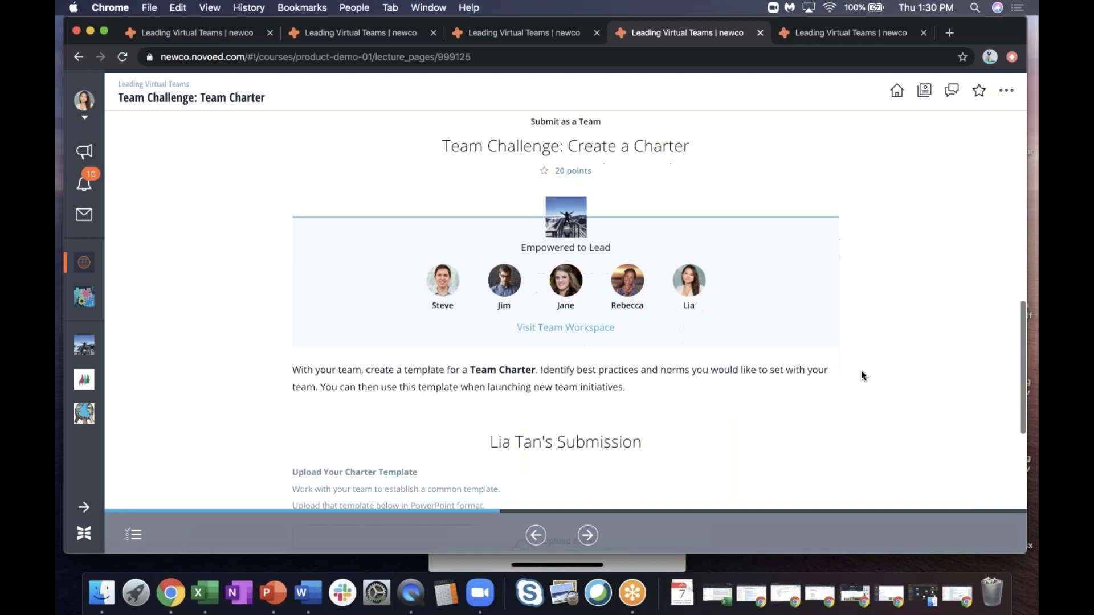
scroll(862, 375, "down", 2)
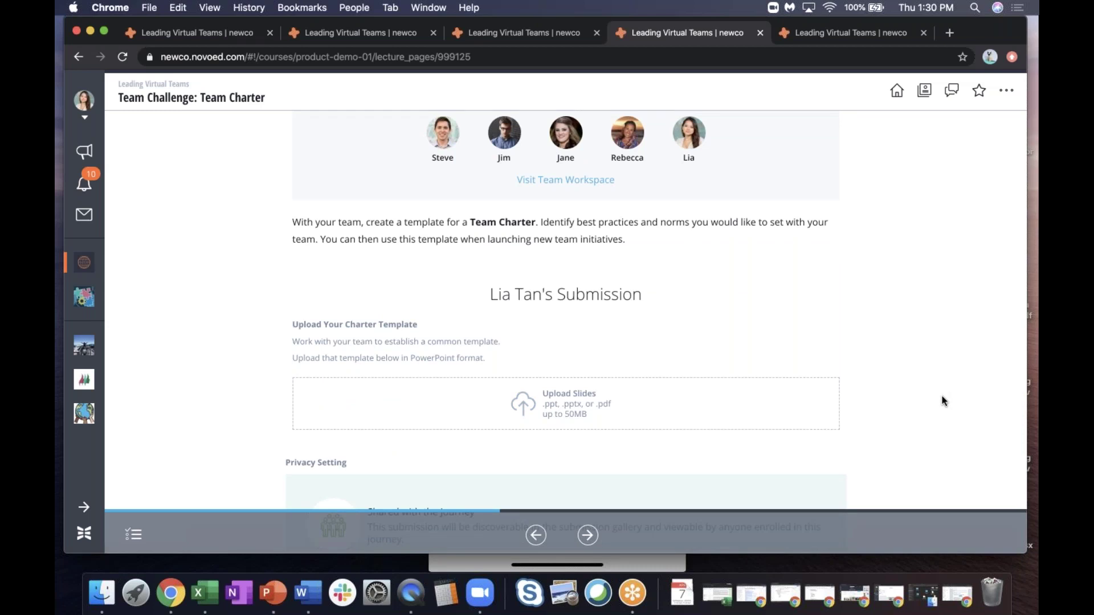
Open the Empowered to Lead team's workspace from the Your Team section of the Team Charter lesson
scroll(943, 401, "up", 15)
scroll(944, 401, "up", 3)
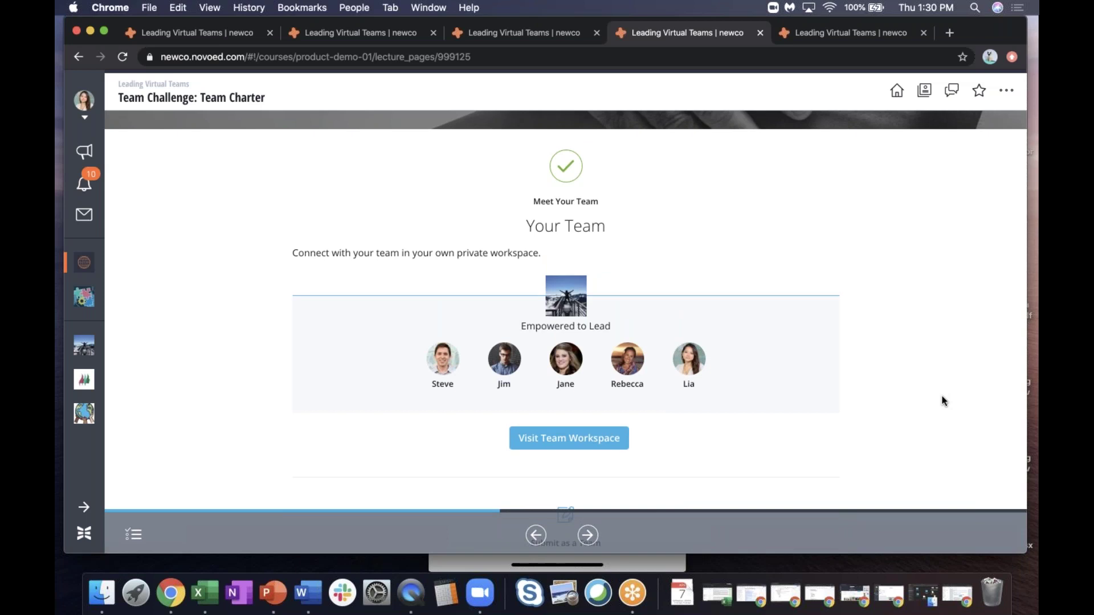
left_click(578, 439)
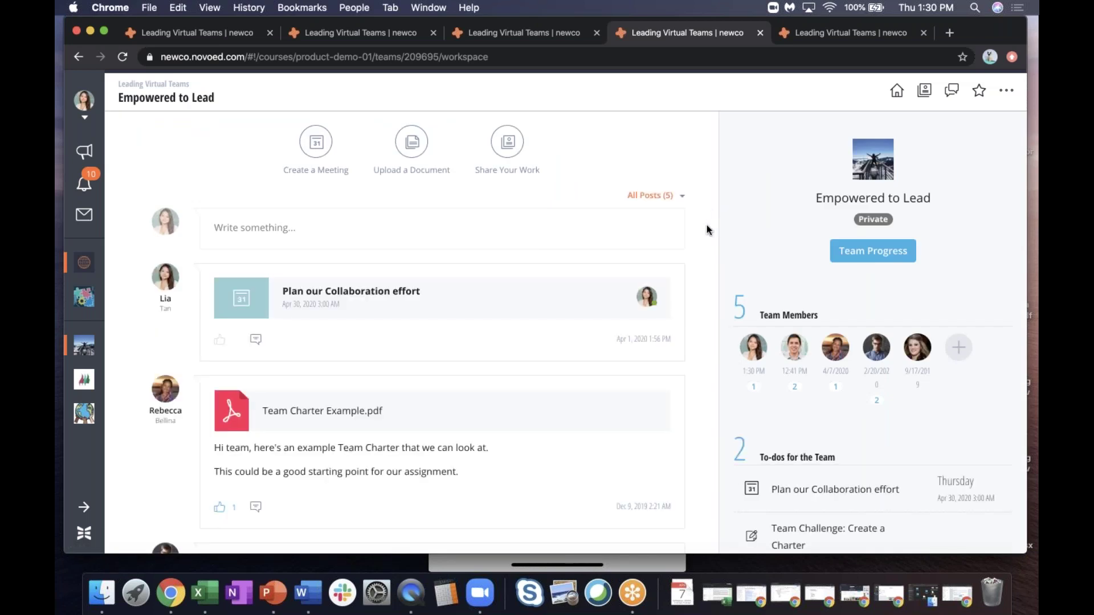
Examine the team workspace's to-dos and posts, and view the details of the Discuss Team Project meeting
scroll(707, 224, "down", 2)
scroll(872, 331, "down", 1)
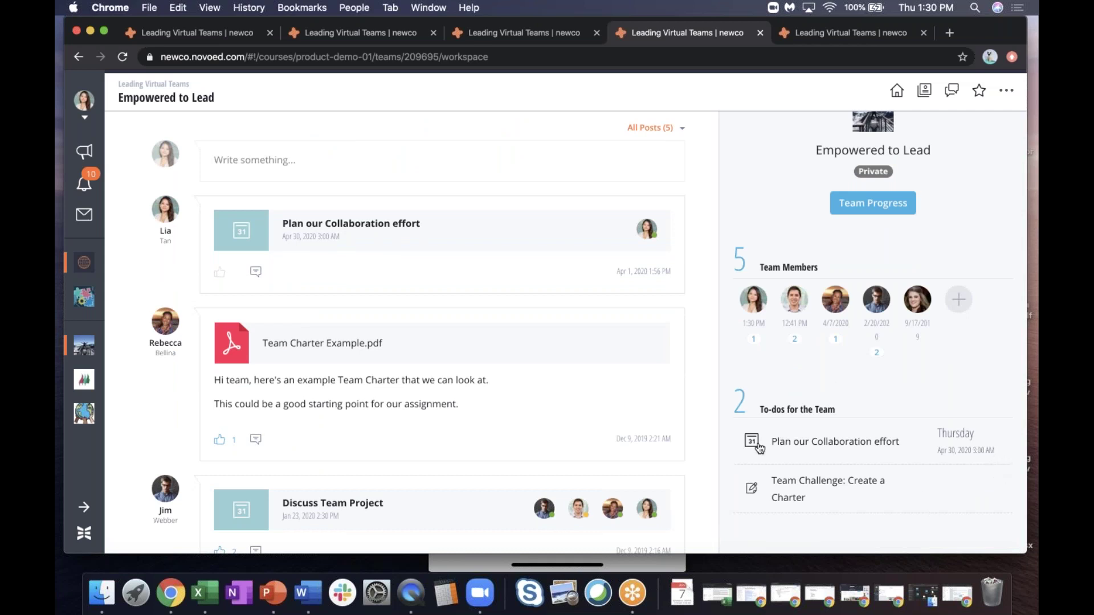
scroll(705, 364, "down", 5)
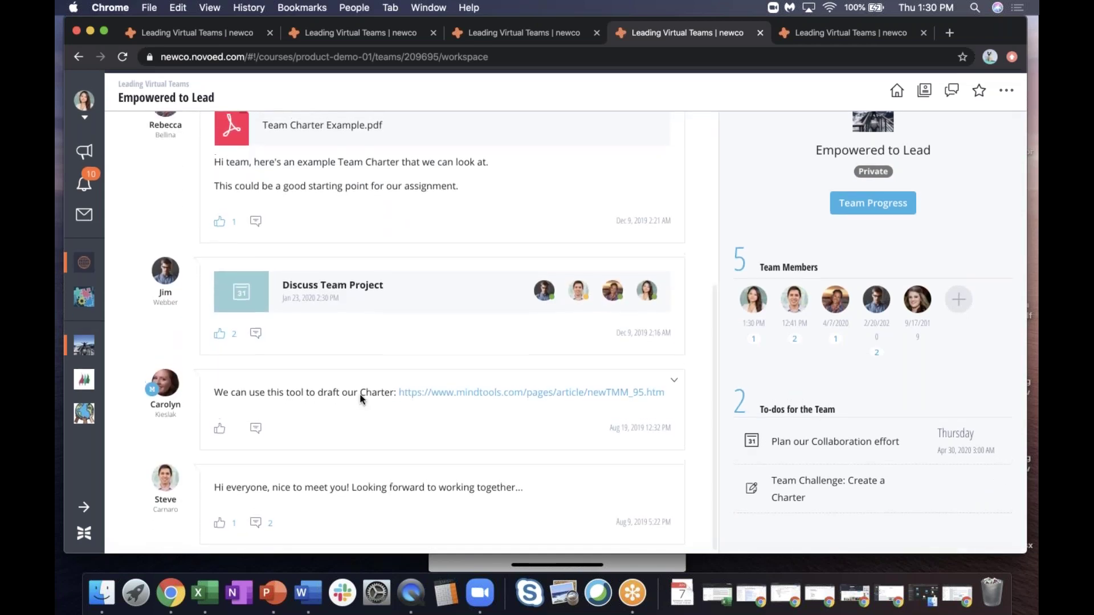
scroll(365, 396, "up", 2)
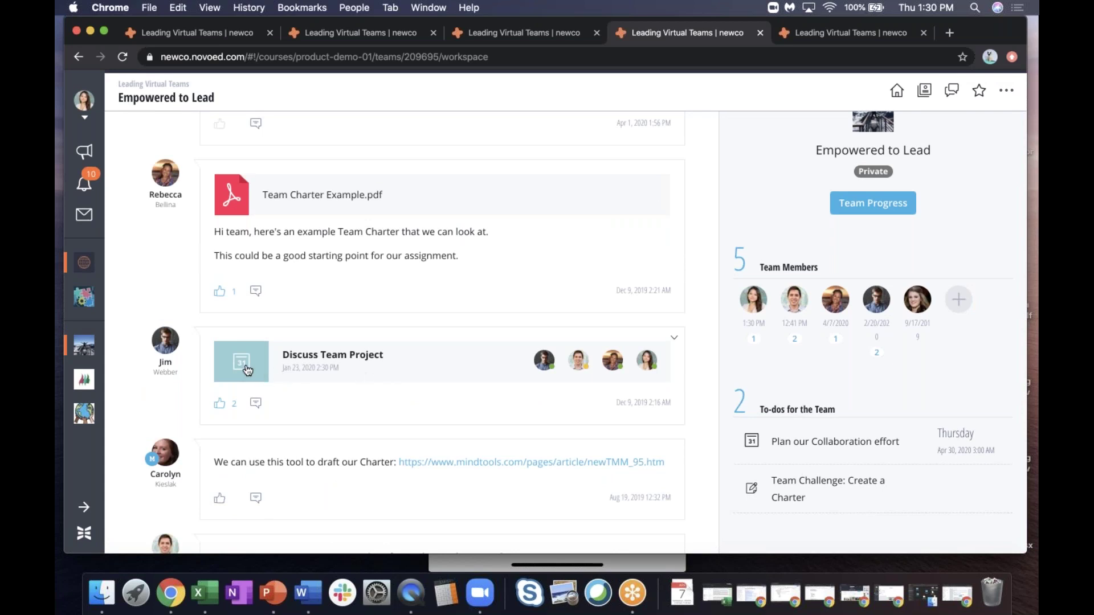
left_click(246, 371)
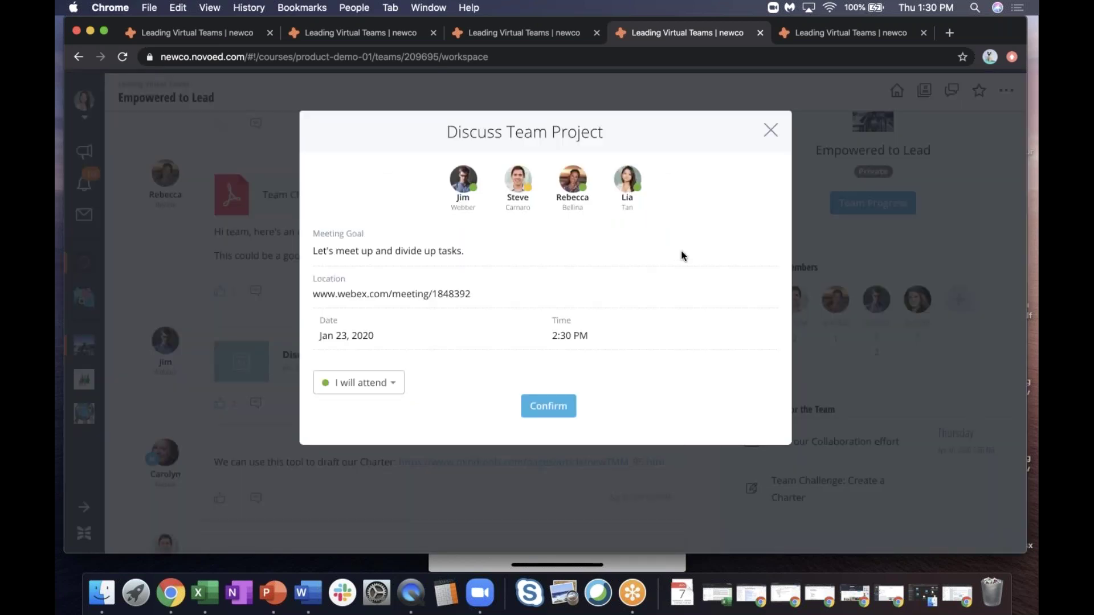
left_click(770, 133)
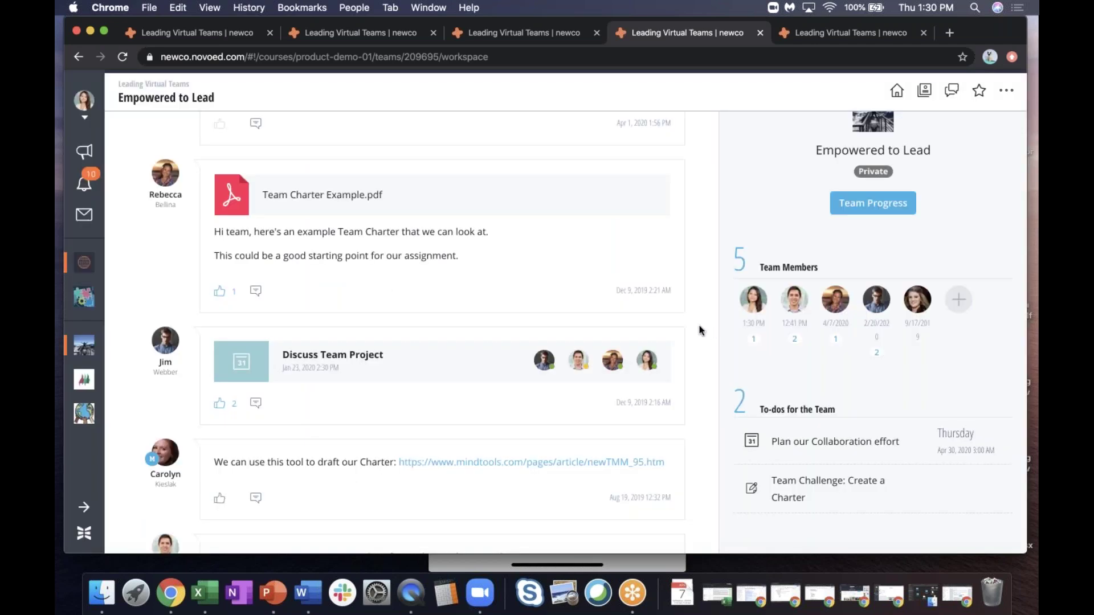
scroll(700, 331, "up", 5)
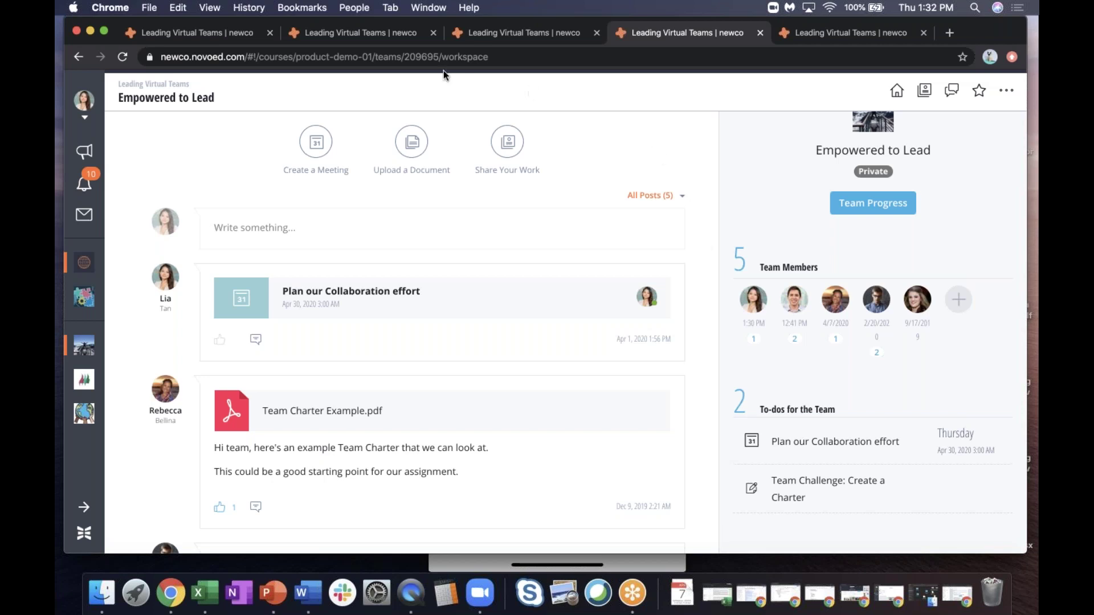
Switch to the mentor's browser profile and review the dashboard's learning list and the submission that needs approval
left_click(356, 8)
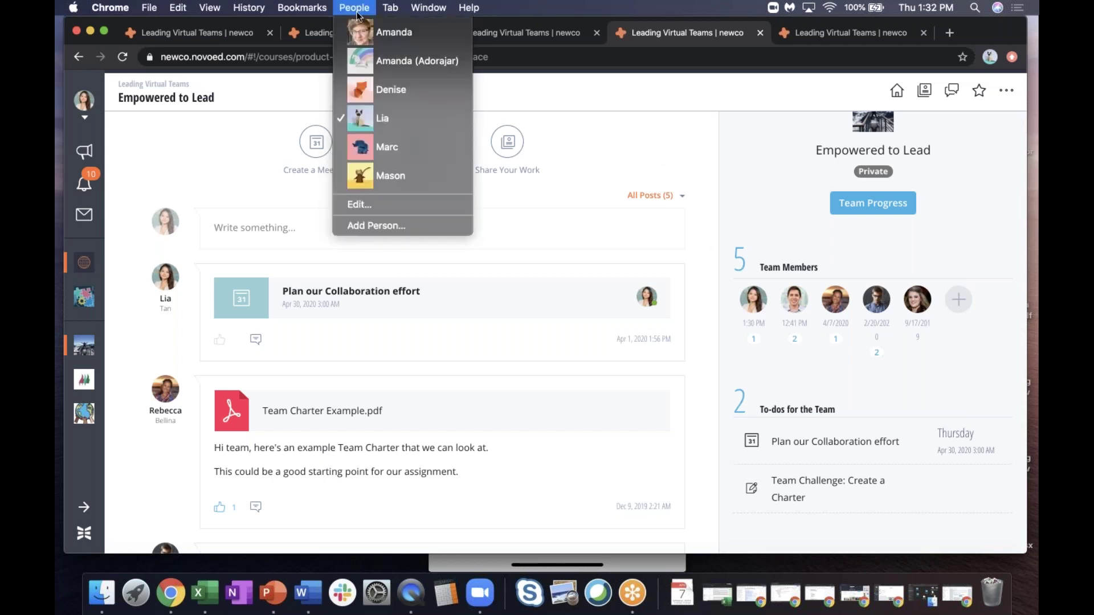
left_click(393, 148)
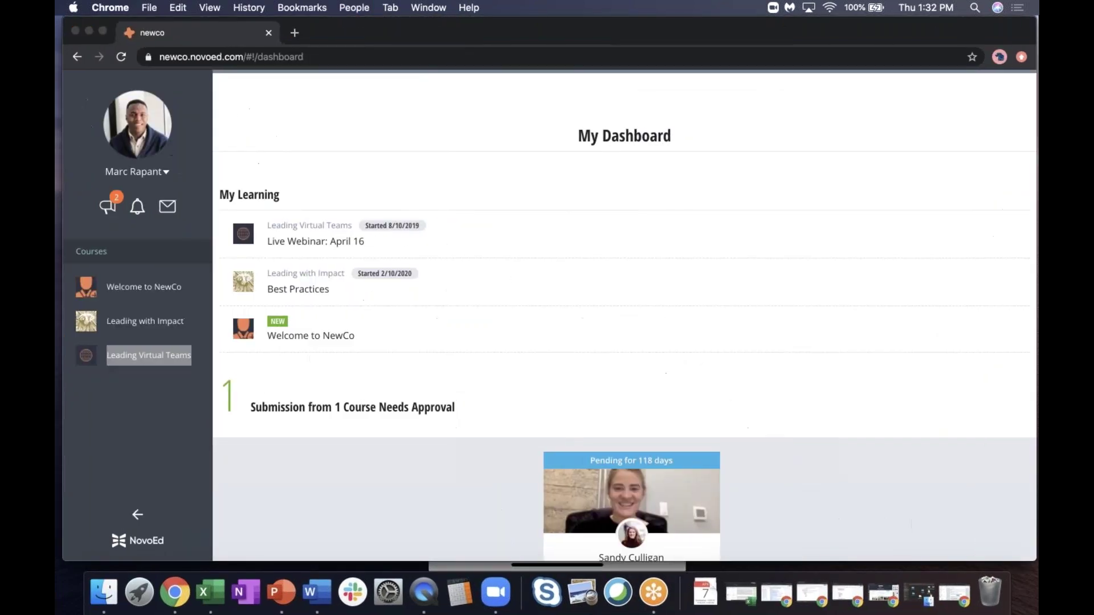
left_click(147, 415)
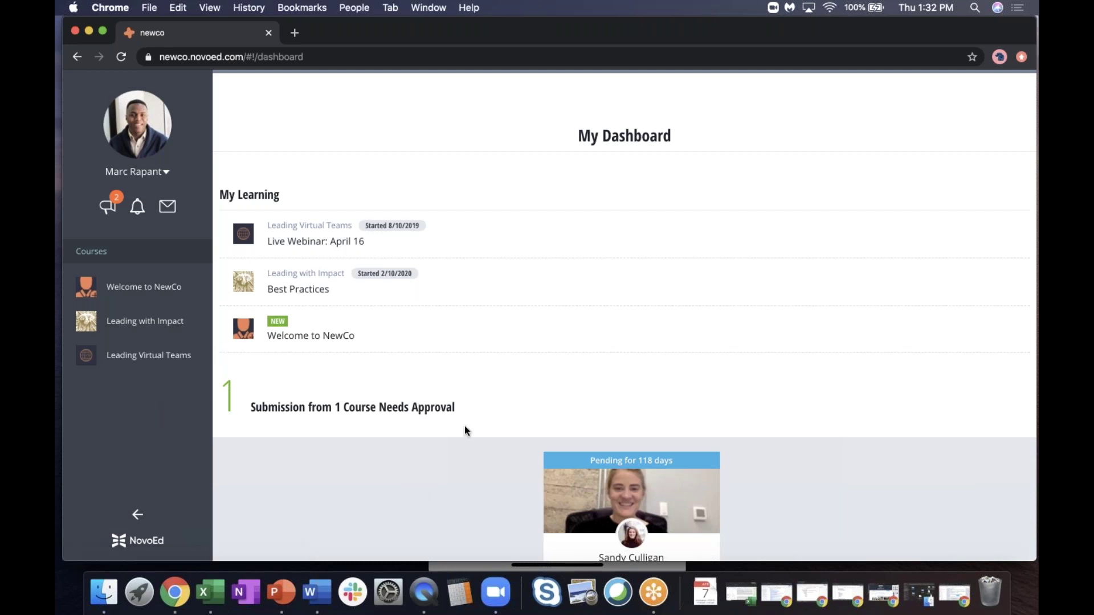
scroll(800, 384, "down", 2)
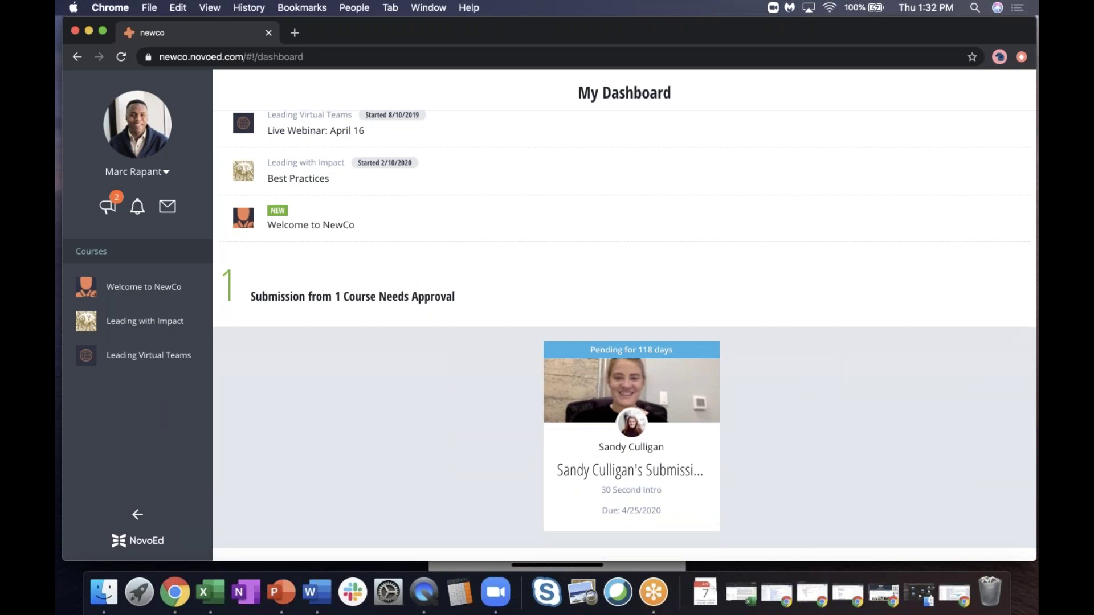
scroll(420, 427, "up", 2)
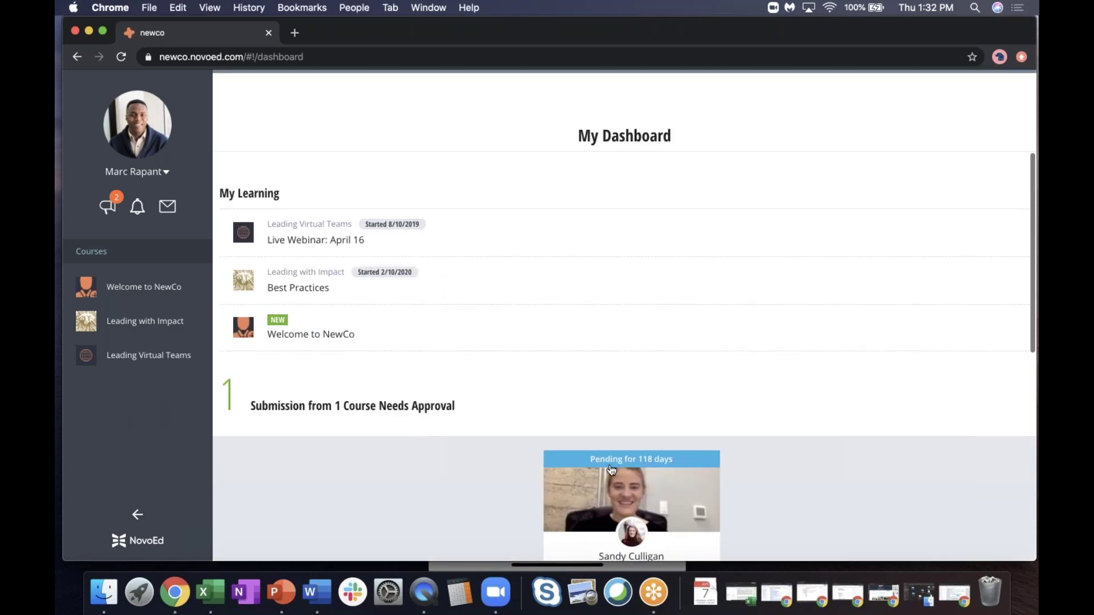
scroll(431, 439, "down", 2)
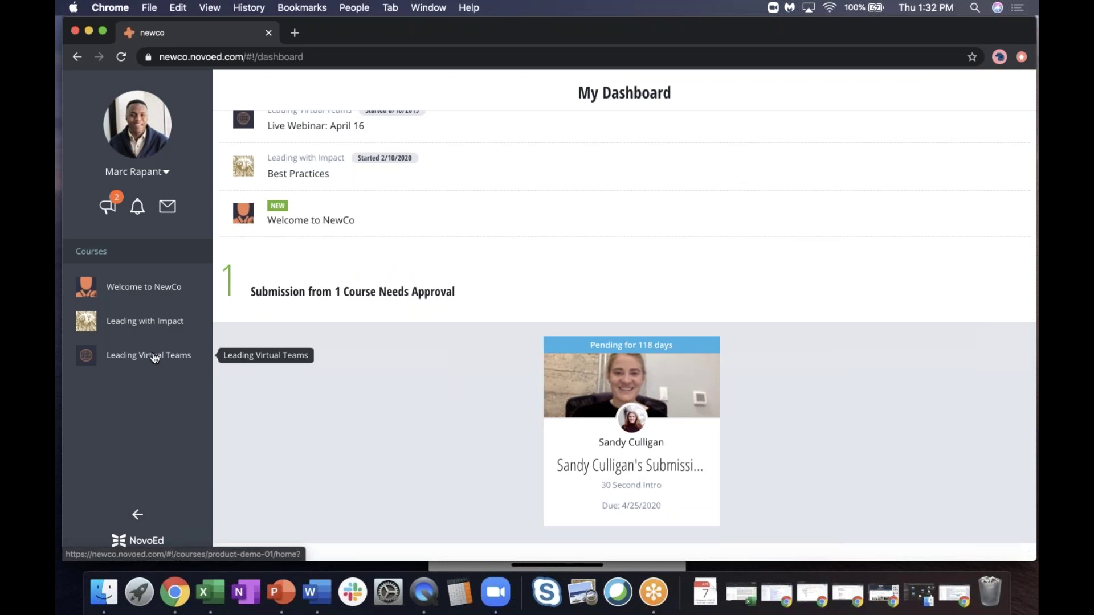
Open the Leading Virtual Teams course home as the mentor and go to the My Mentees page
left_click(154, 357)
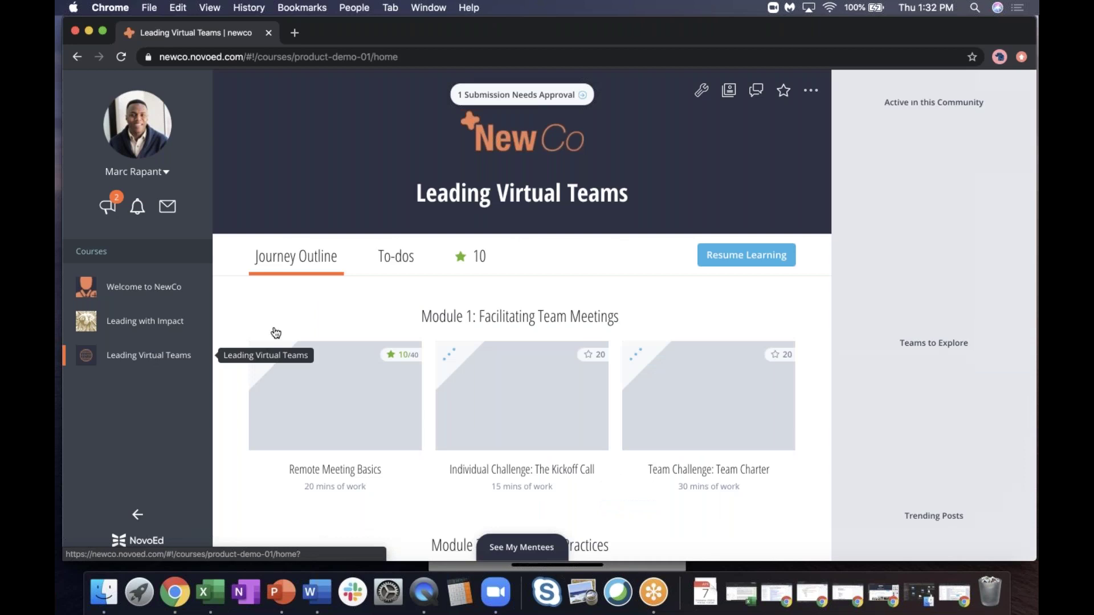
scroll(357, 326, "down", 8)
scroll(630, 412, "up", 10)
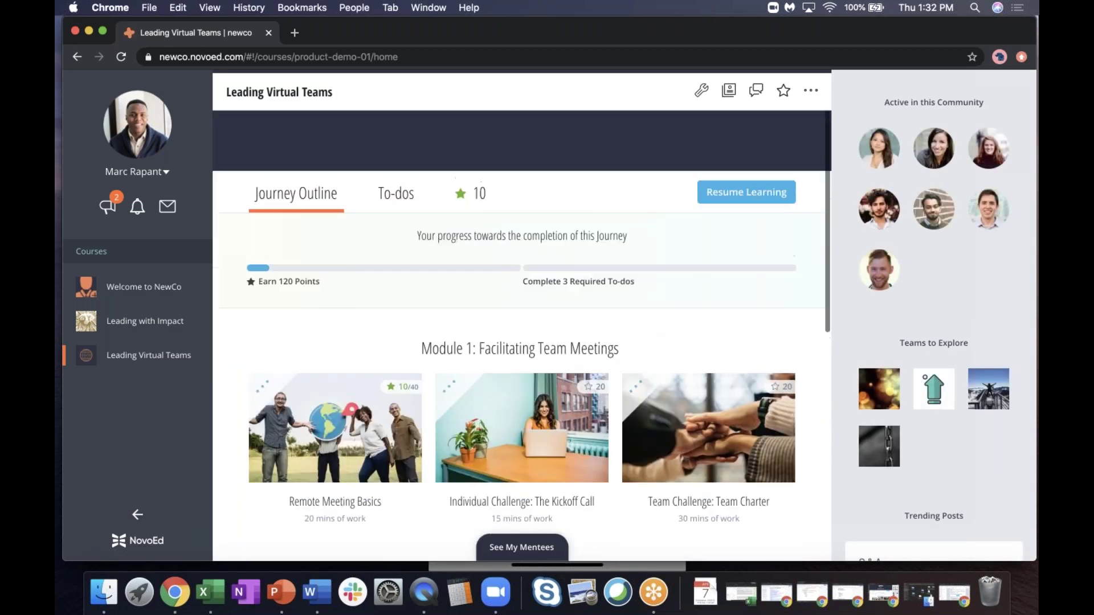
scroll(691, 340, "up", 1)
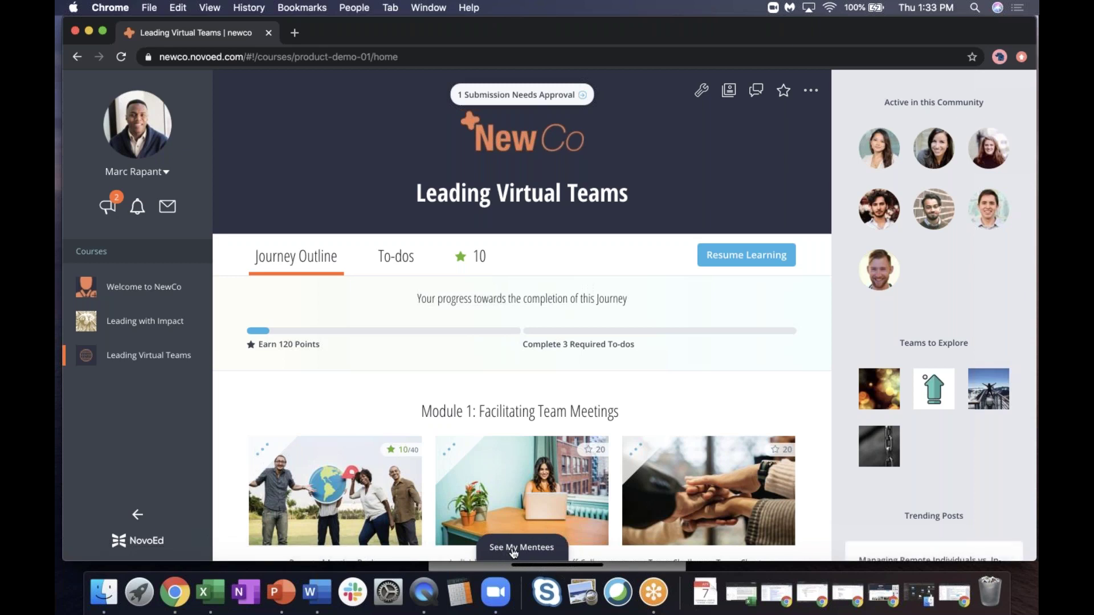
left_click(514, 550)
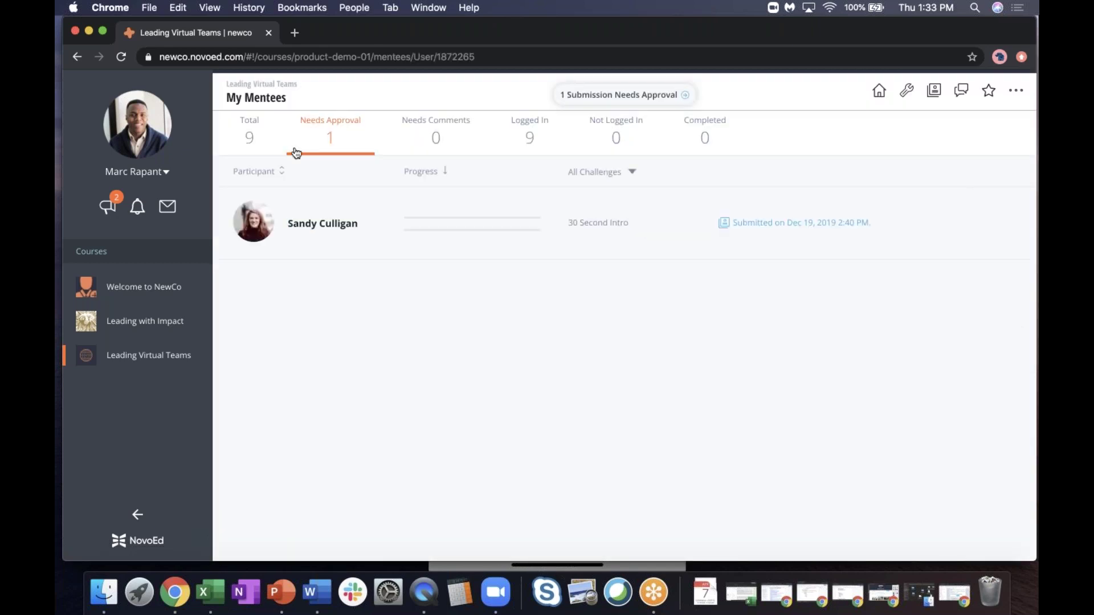
Show all mentees, examine their progress and 30 Second Intro status, and view the profile of the mentee with the pending submission
left_click(258, 141)
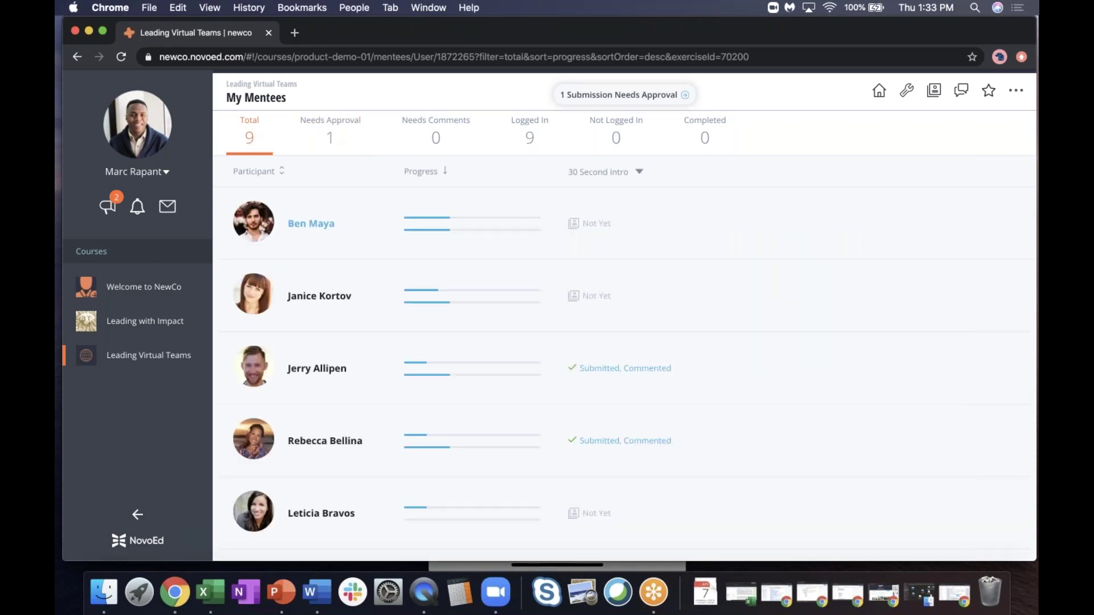
left_click(310, 224)
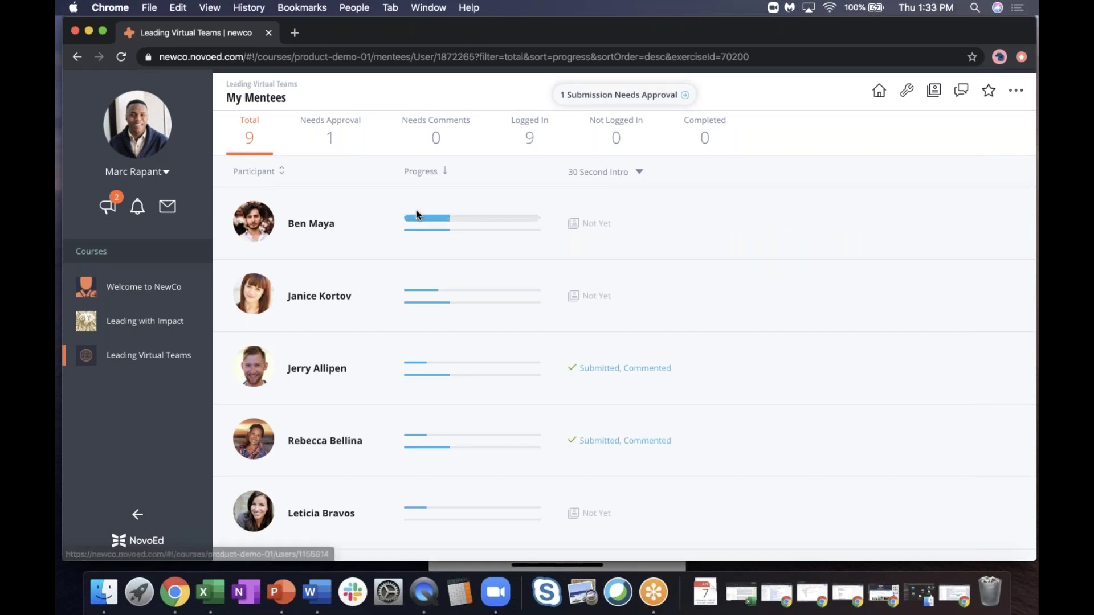
mouse_move(417, 221)
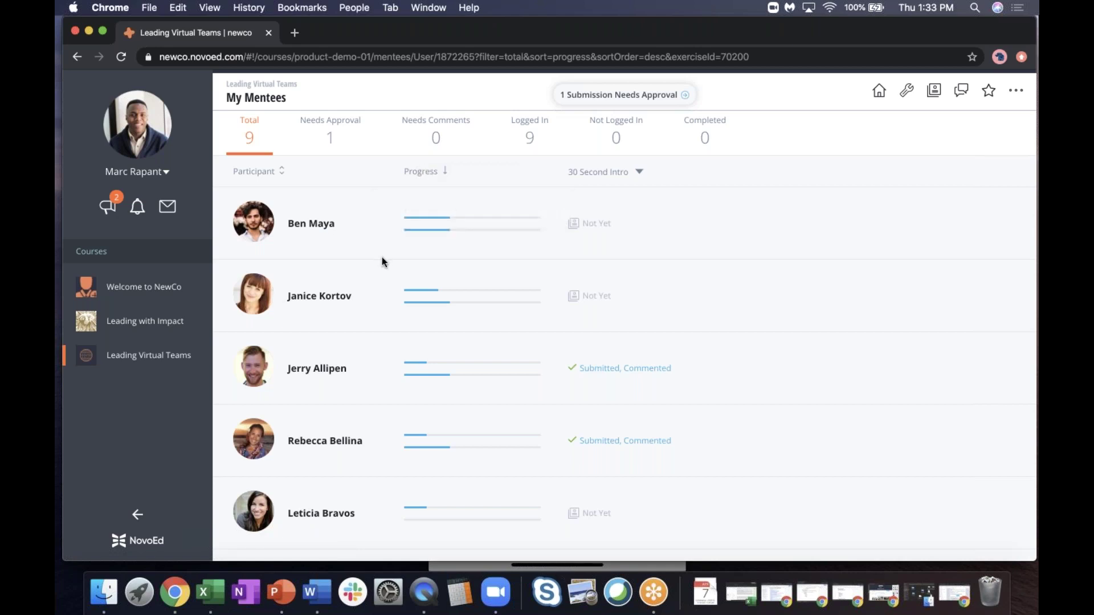
scroll(382, 259, "down", 5)
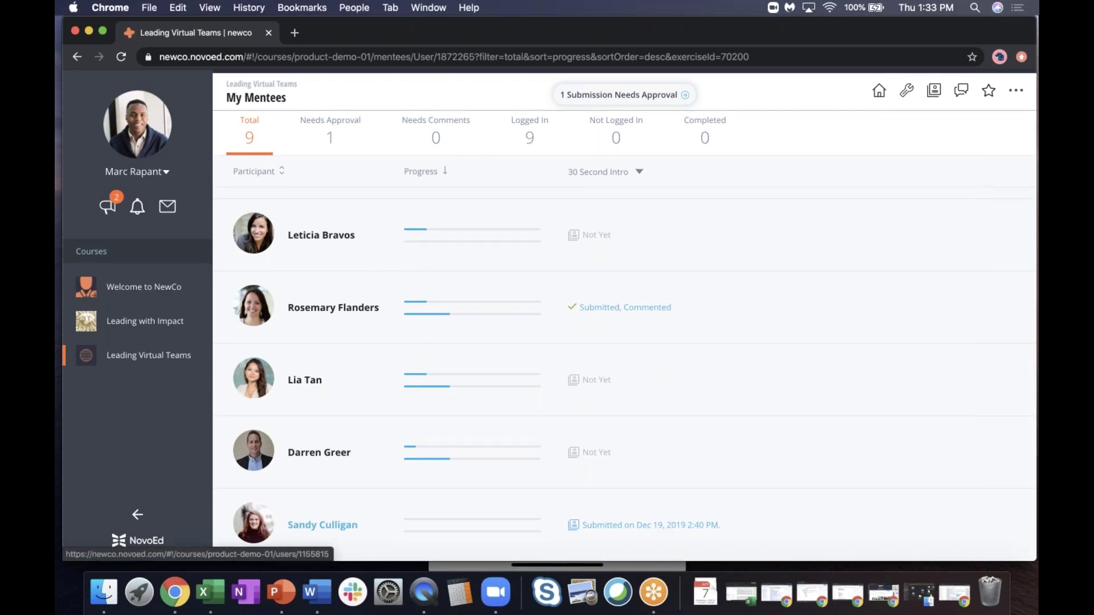
left_click(263, 527)
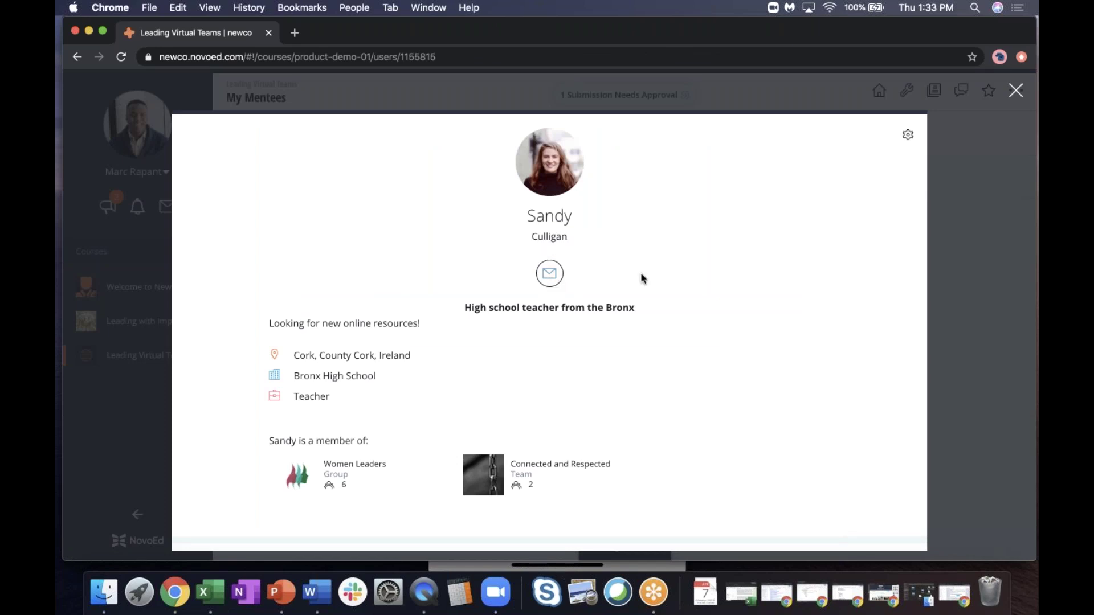
left_click(1017, 90)
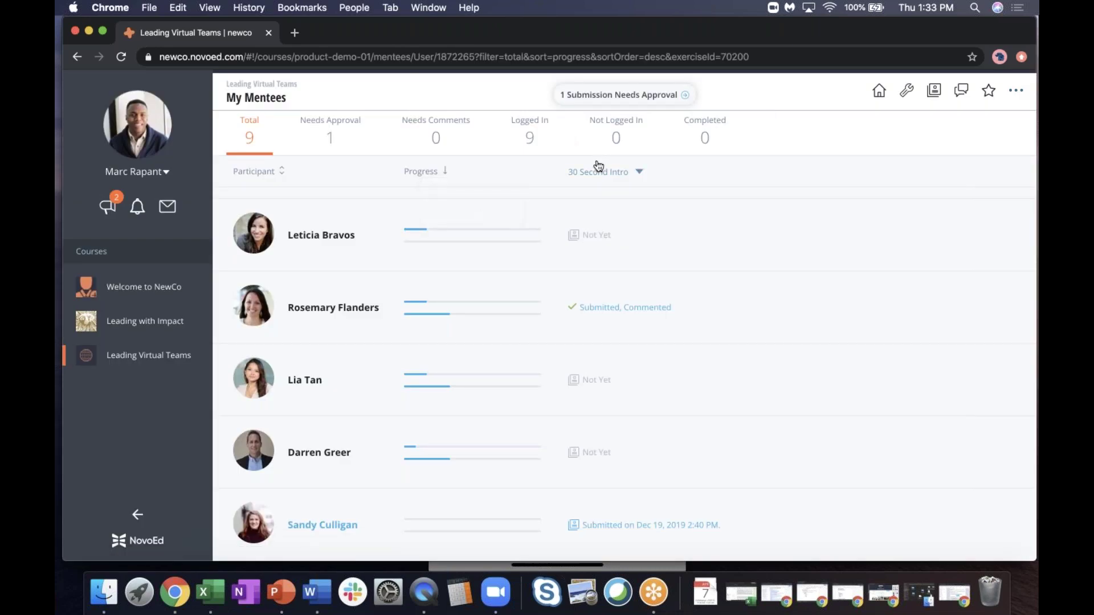
scroll(614, 395, "down", 1)
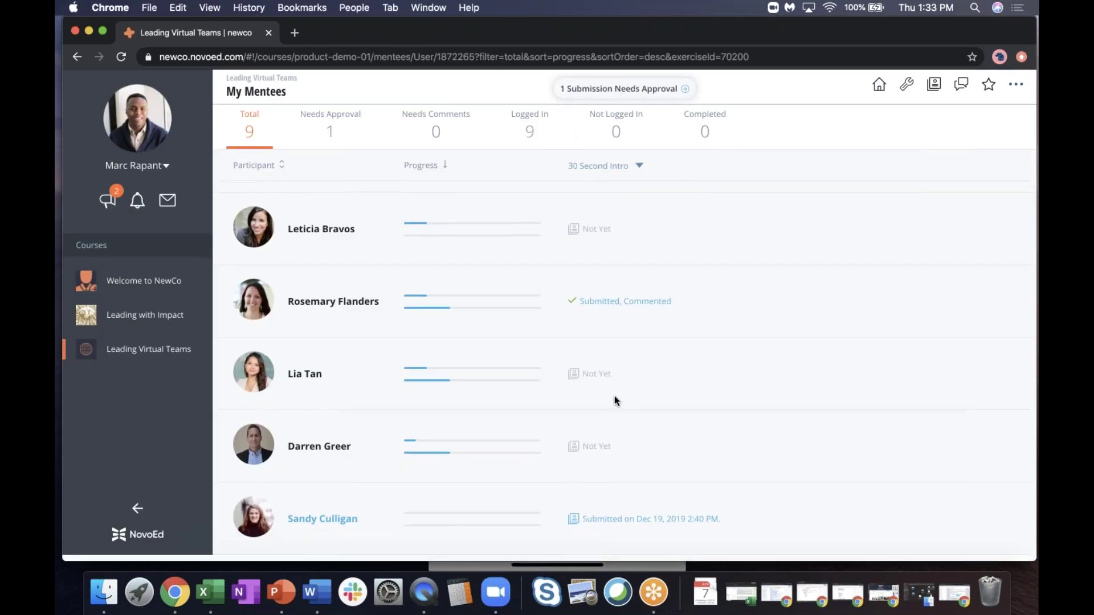
scroll(615, 396, "up", 5)
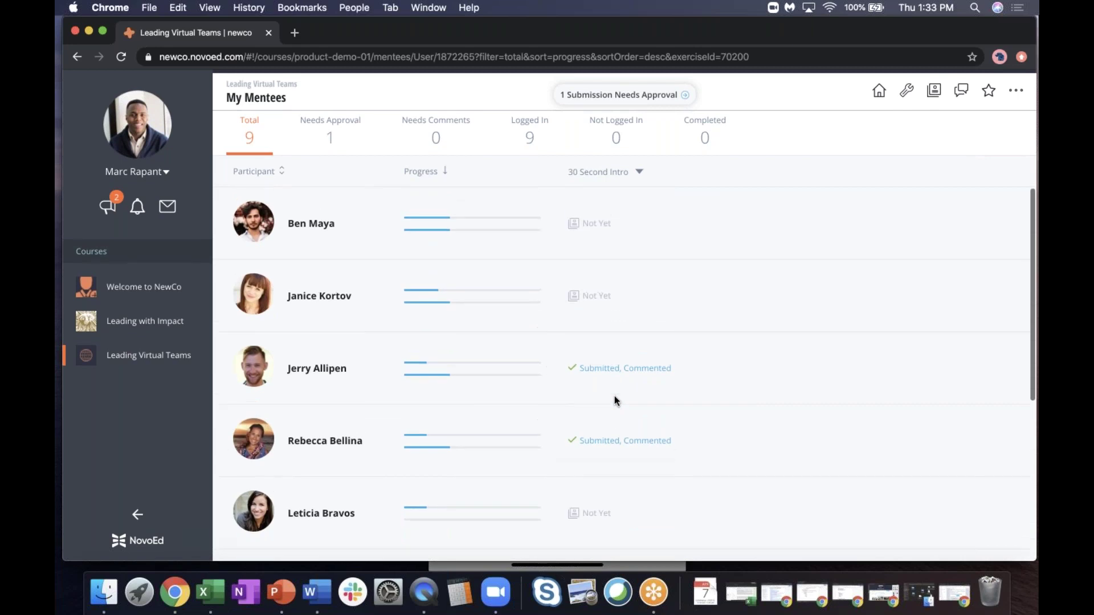
Filter the mentees to Needs Approval and review the pending 30 Second Intro submission through to its comment and approval area
left_click(335, 130)
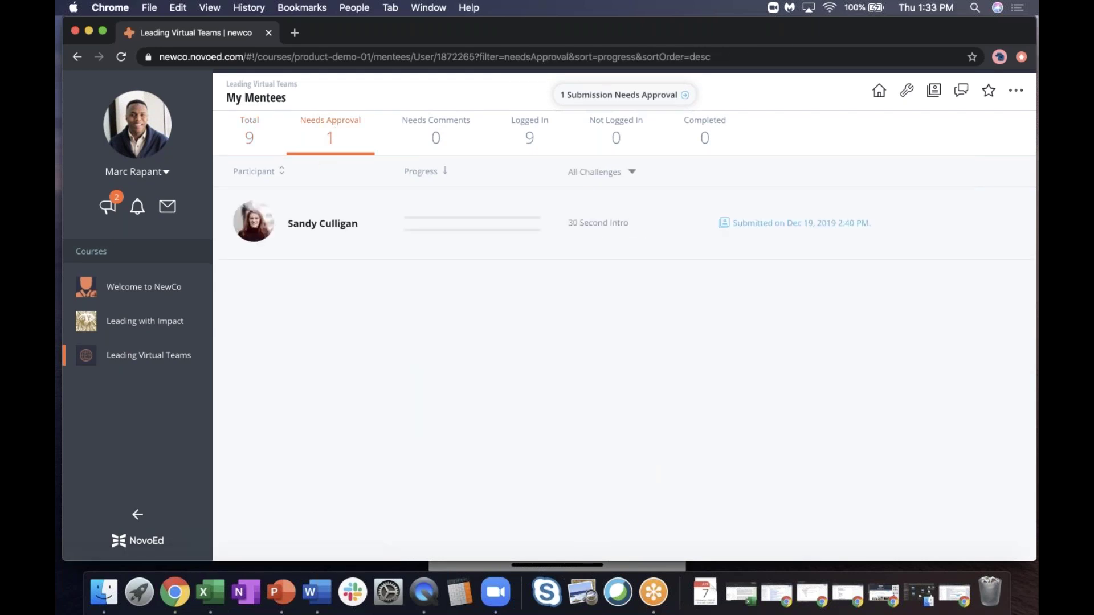
left_click(829, 228)
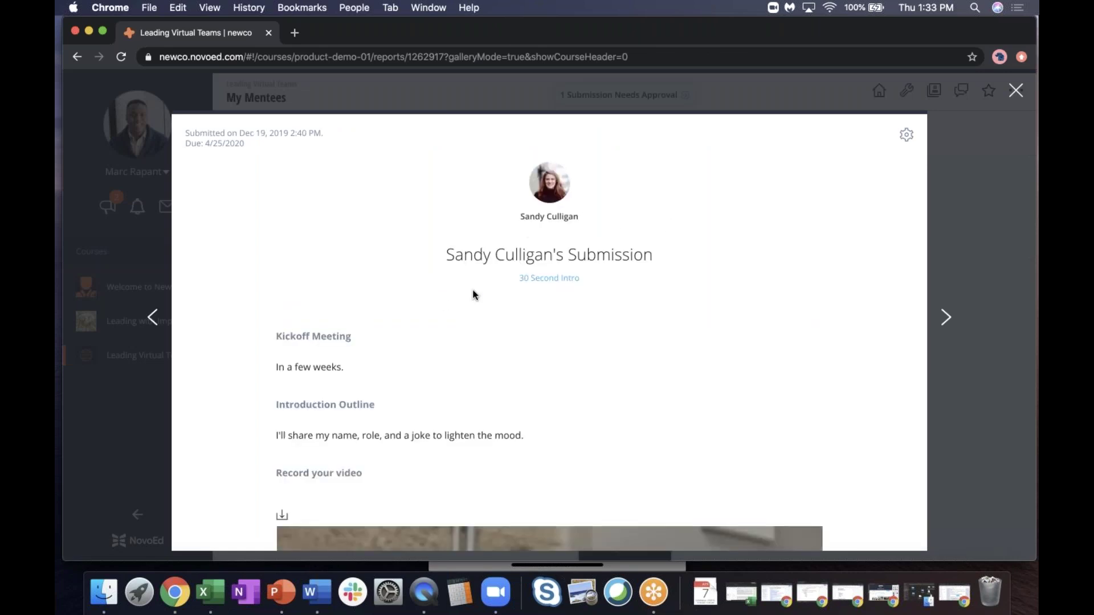
scroll(477, 295, "down", 3)
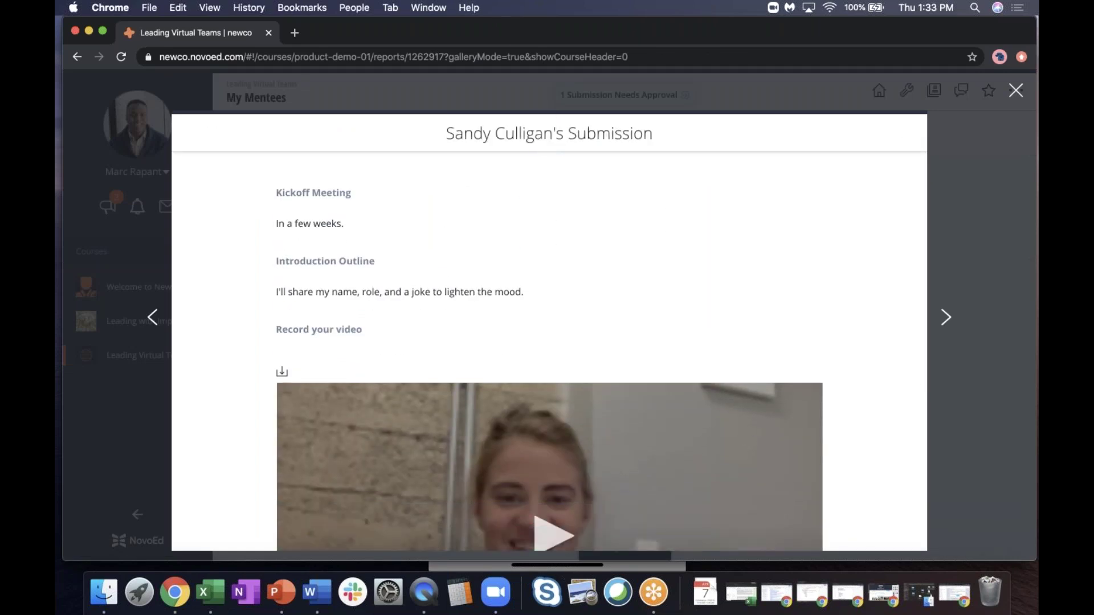
scroll(560, 300, "down", 5)
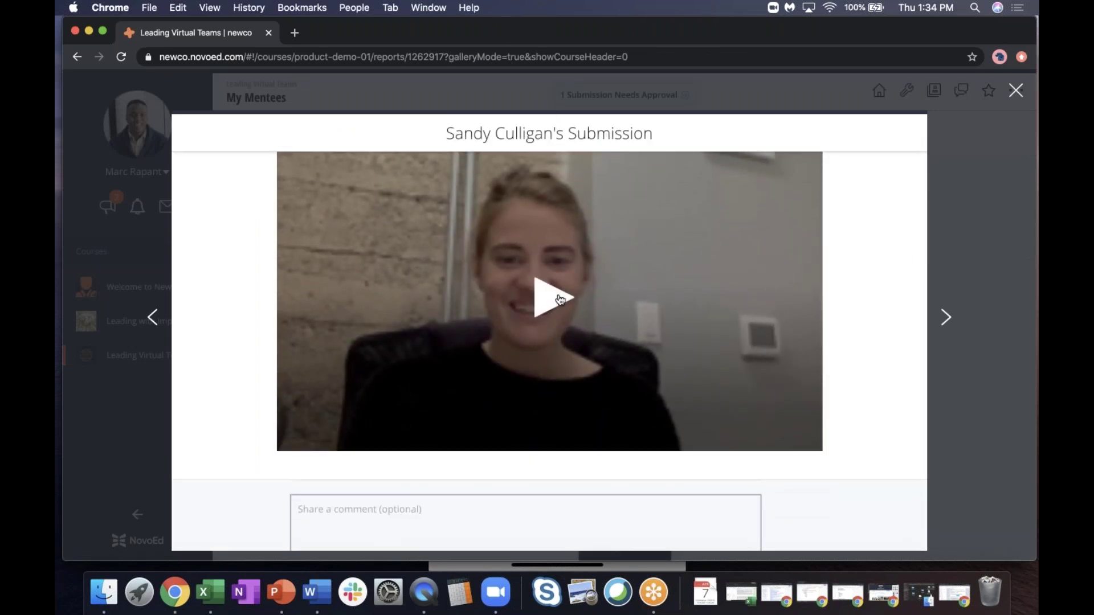
scroll(560, 300, "down", 3)
Draft the comment "Nice job!" on the submission, mark it as a shared submission comment, and close without approving
left_click(515, 403)
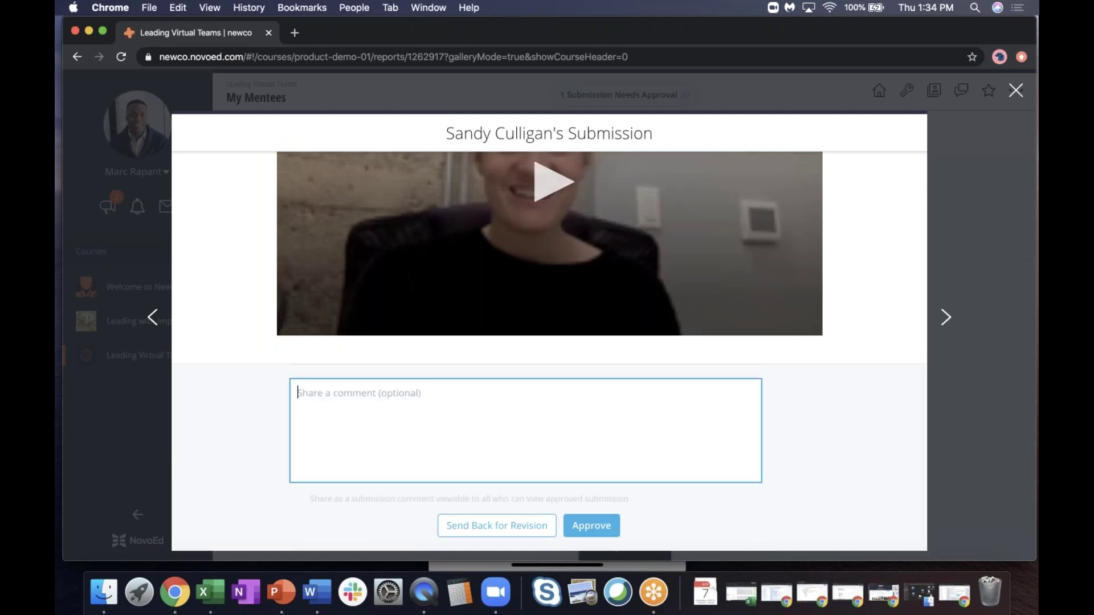
type("Nice job!")
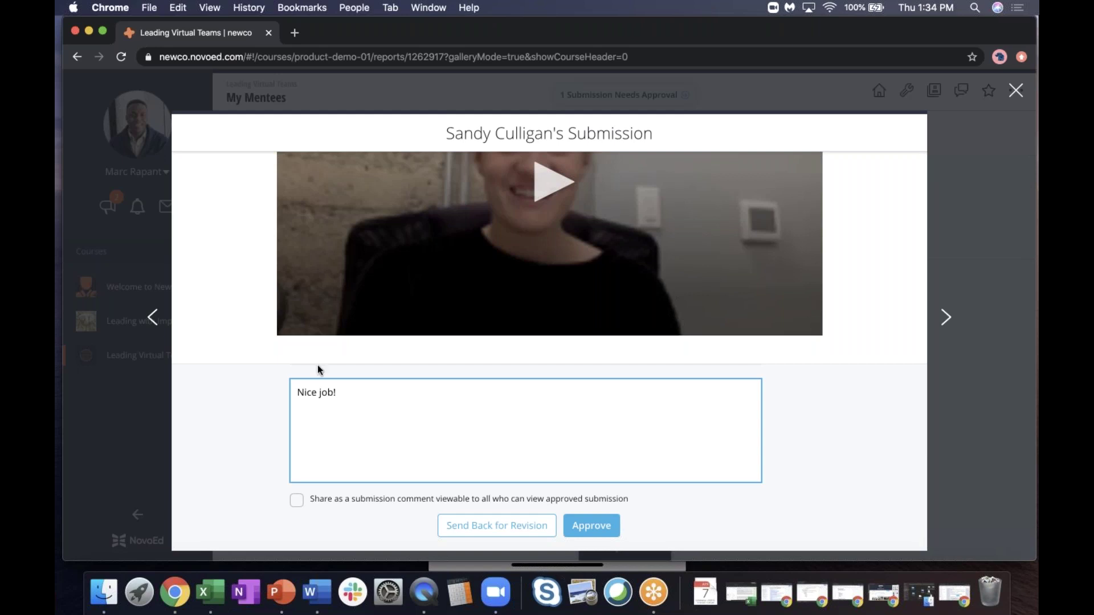
left_click_drag(295, 393, 394, 395)
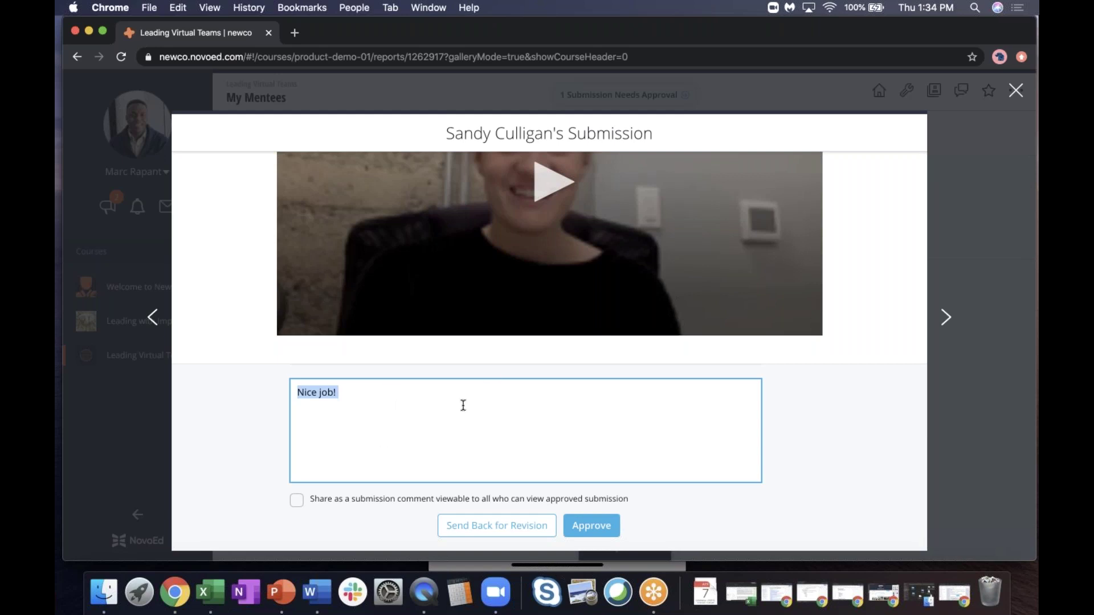
left_click(297, 500)
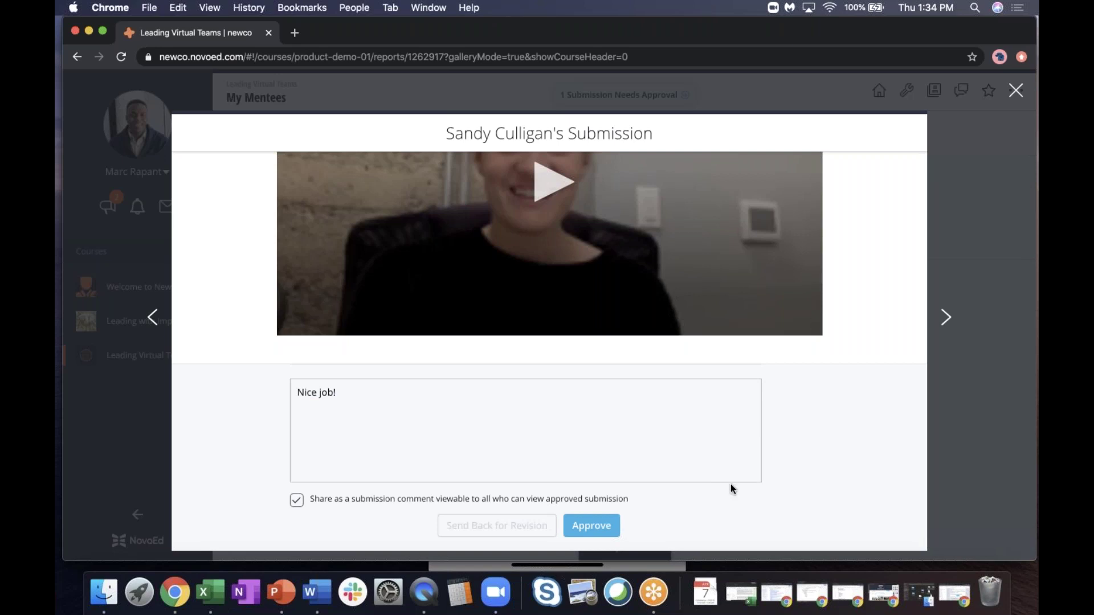
left_click(1017, 92)
Show all mentees again and open the evaluation form for the first 30 Second Intro submission marked Submitted, Commented
left_click(251, 139)
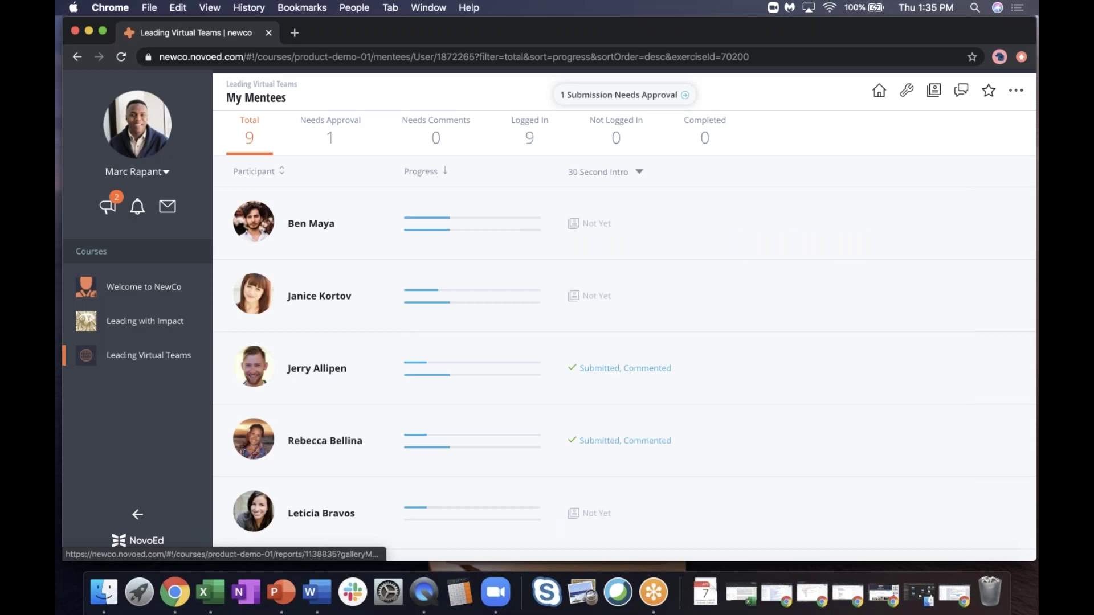
left_click(625, 368)
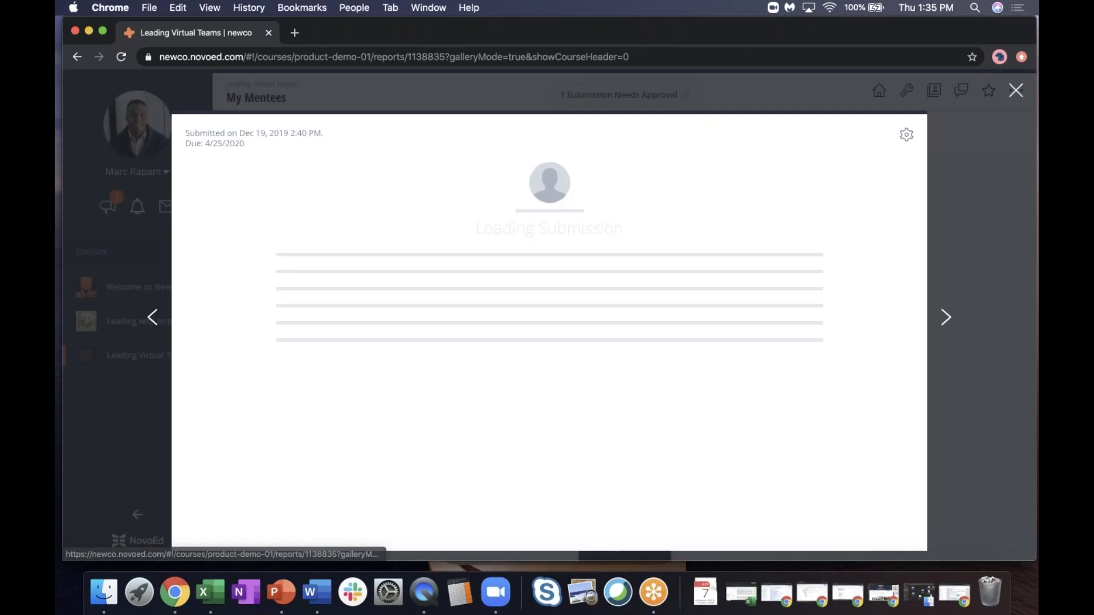
left_click(906, 137)
left_click(857, 222)
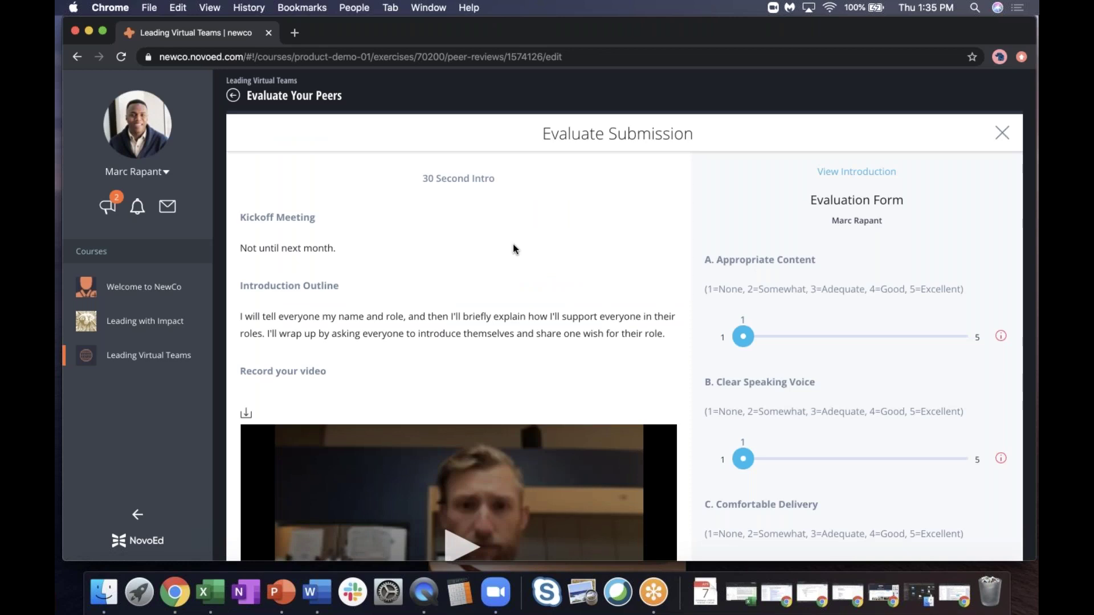
Review the 30 Second Intro submission and rate it 3 for Appropriate Content and 2 for Clear Speaking Voice
scroll(489, 298, "down", 4)
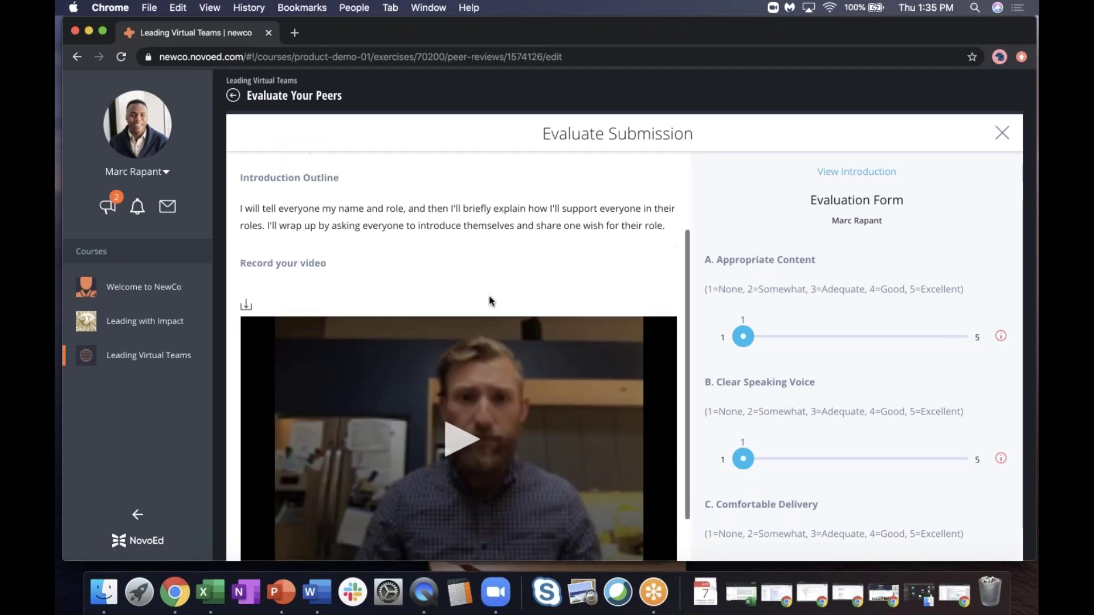
scroll(489, 299, "up", 4)
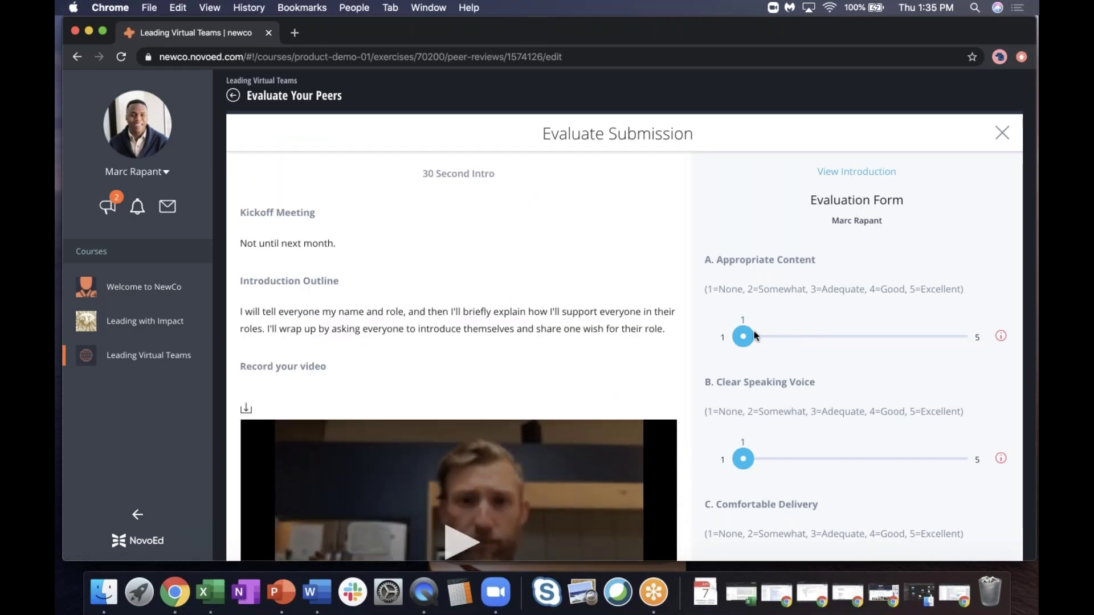
left_click_drag(743, 336, 797, 336)
left_click(841, 330)
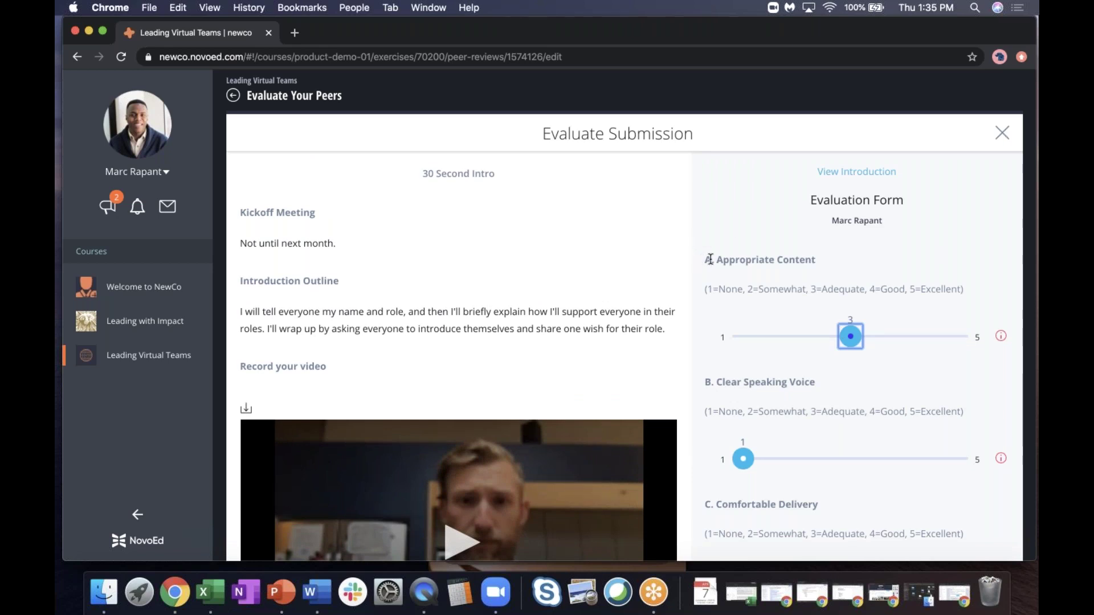
left_click_drag(747, 457, 903, 458)
scroll(903, 458, "down", 3)
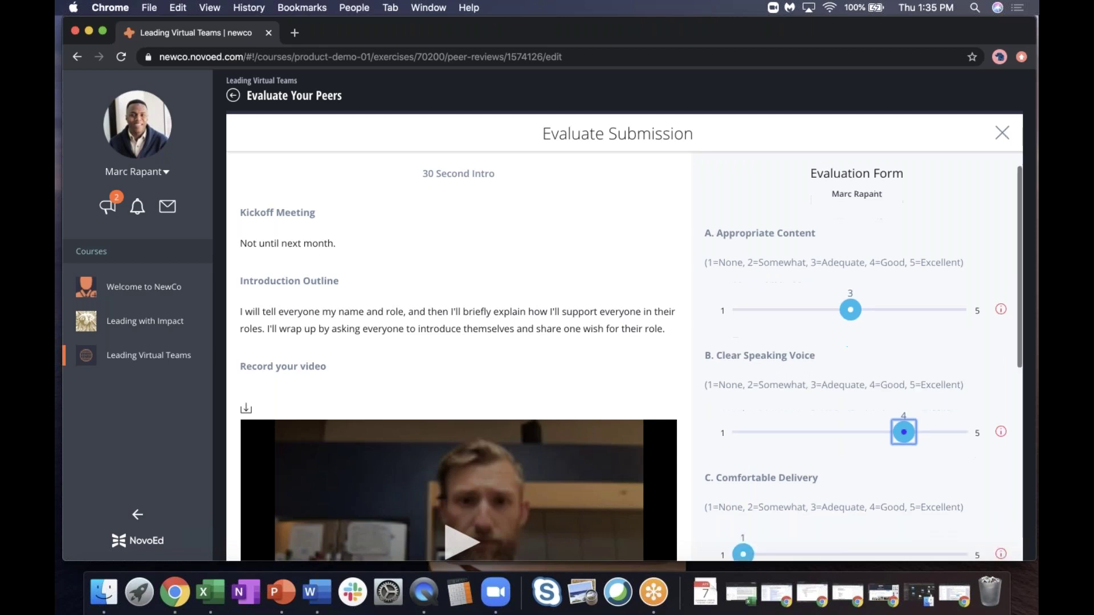
scroll(864, 365, "down", 2)
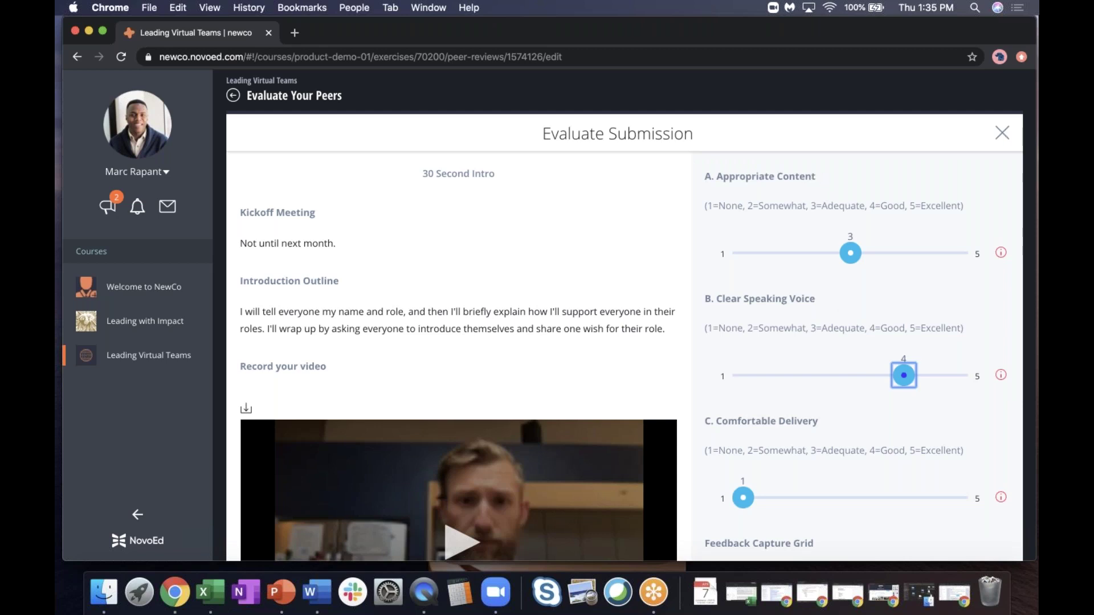
left_click(806, 374)
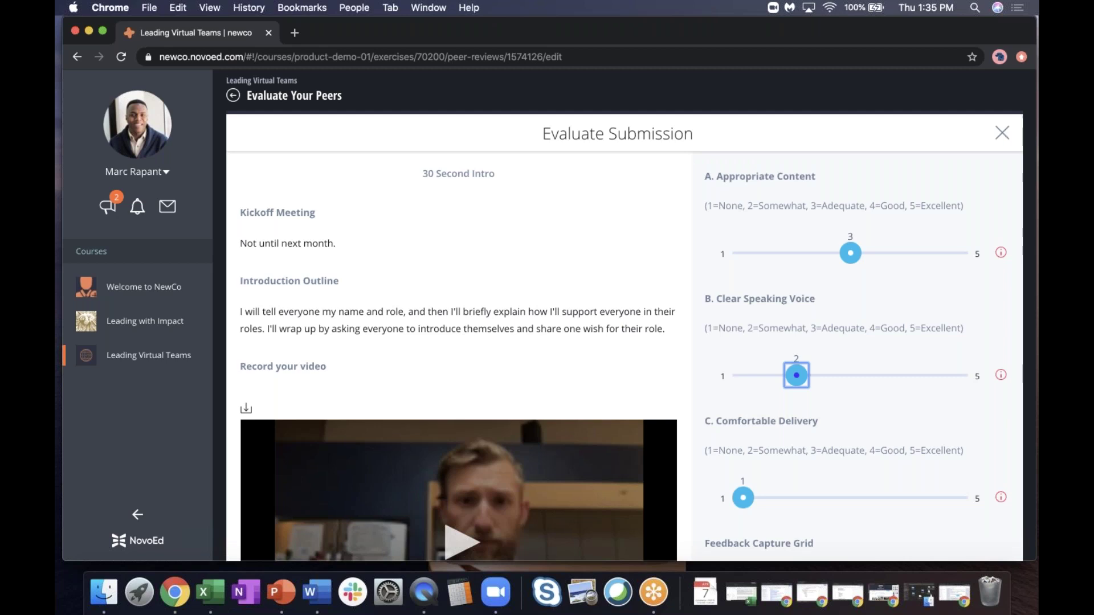
Examine the Feedback Capture Grid in the evaluation form, including the What worked and What could be improved boxes
scroll(876, 394, "down", 10)
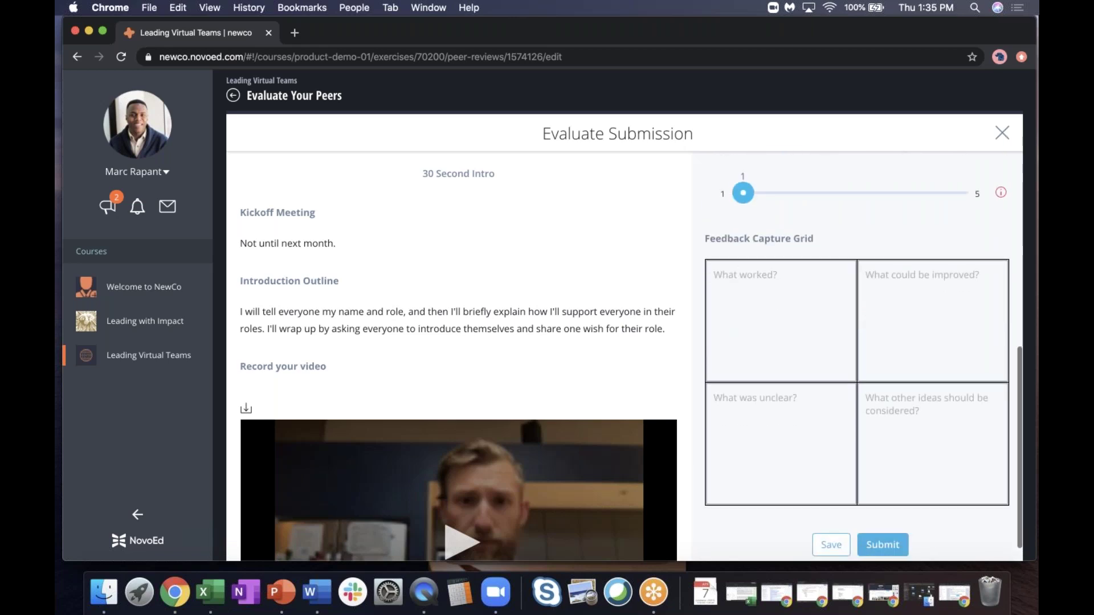
left_click(810, 317)
left_click(897, 315)
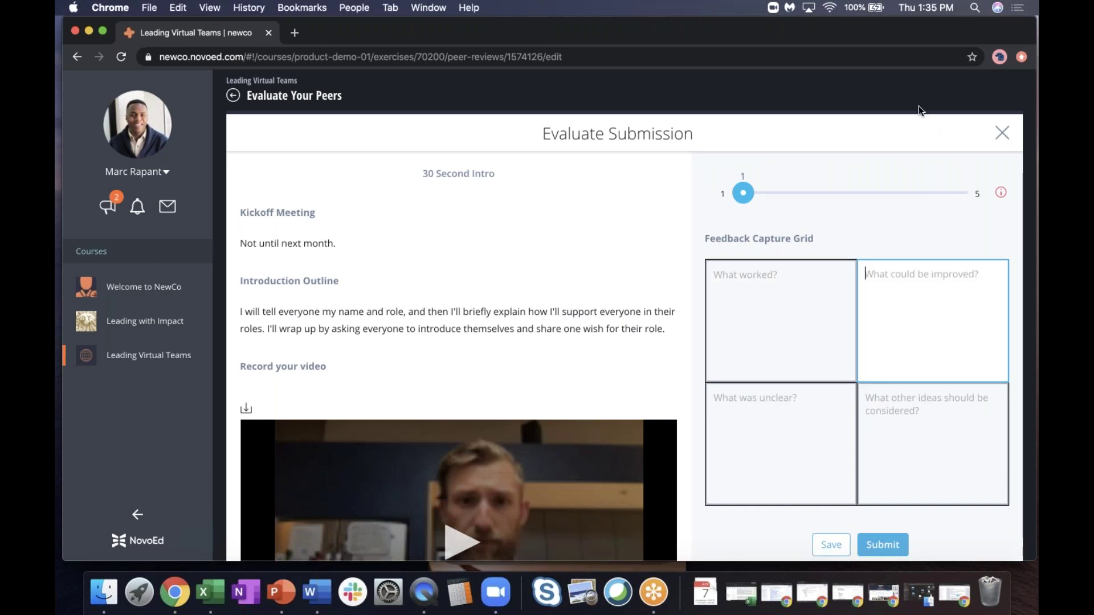
Leave the evaluation without submitting it and return to the Leading Virtual Teams course home
left_click(235, 97)
left_click(587, 336)
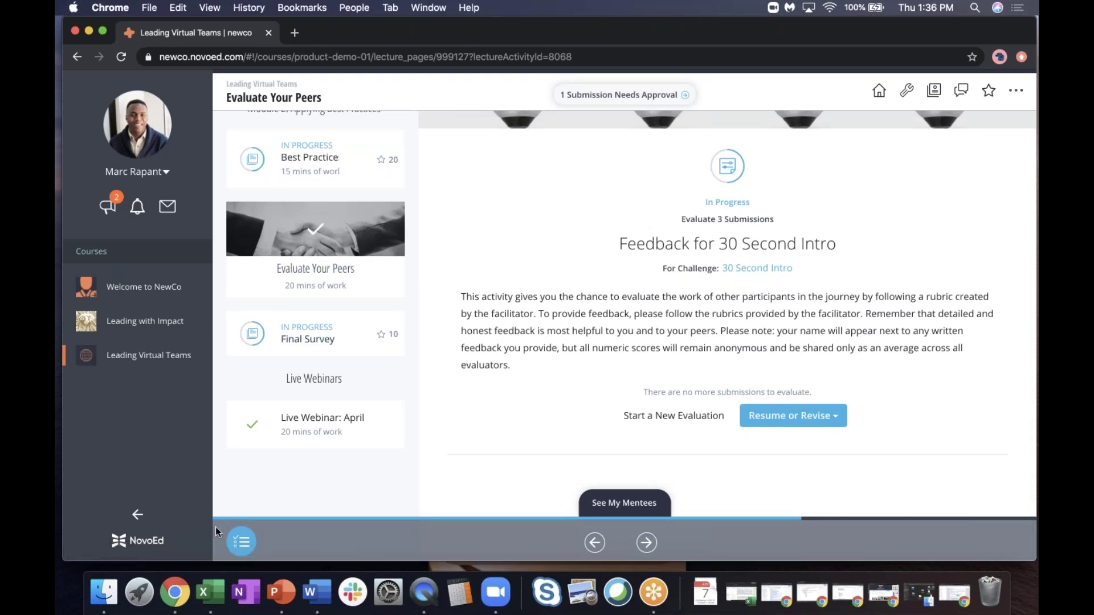
left_click(879, 92)
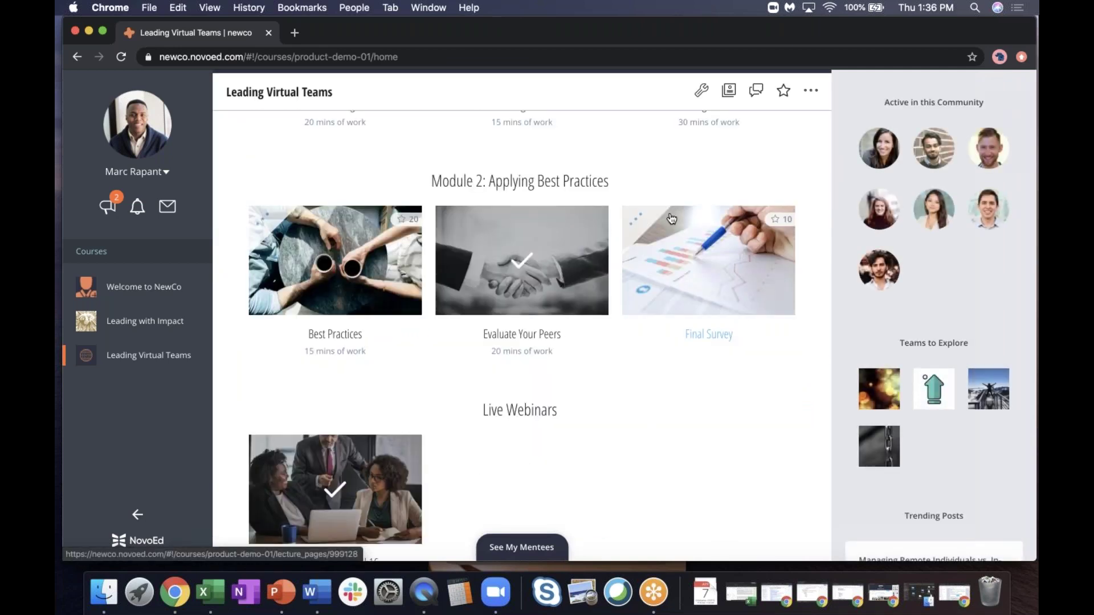
Switch to the browser window signed in to the other Leading Virtual Teams account and show the course's administration options
left_click(368, 8)
left_click(379, 91)
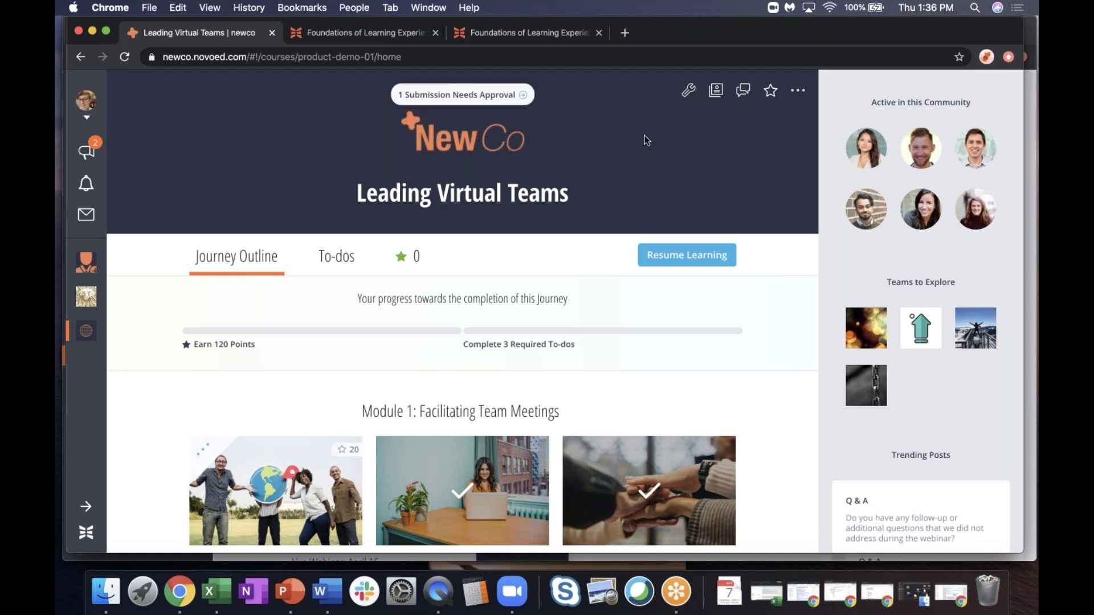
left_click(688, 98)
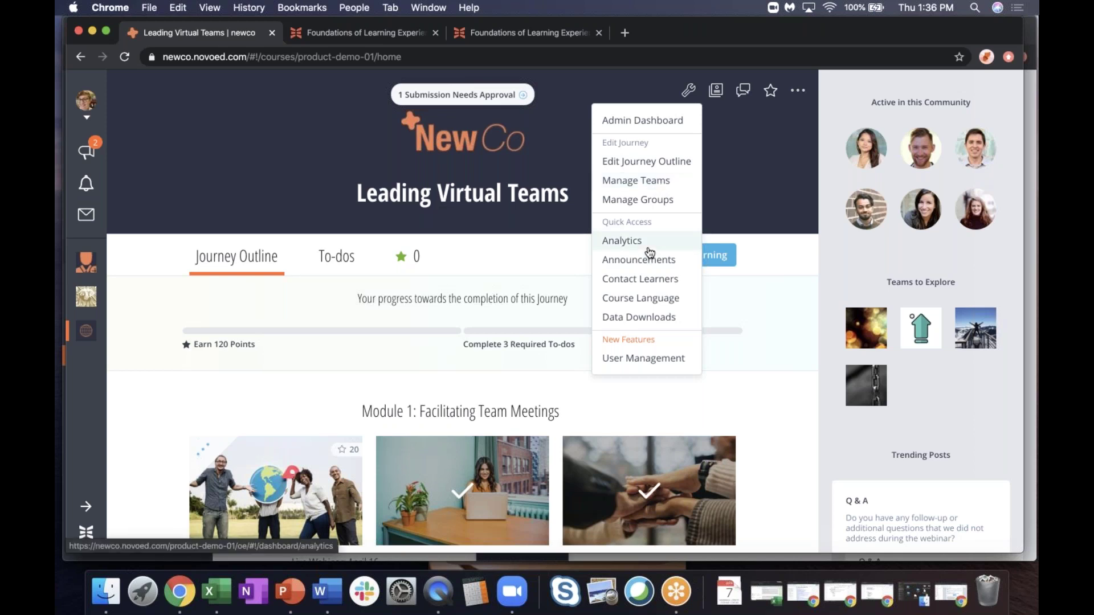
Show the Foundations of Learning Experience Design analytics and examine the enrollment figures and the Assignments Participation chart
left_click(345, 34)
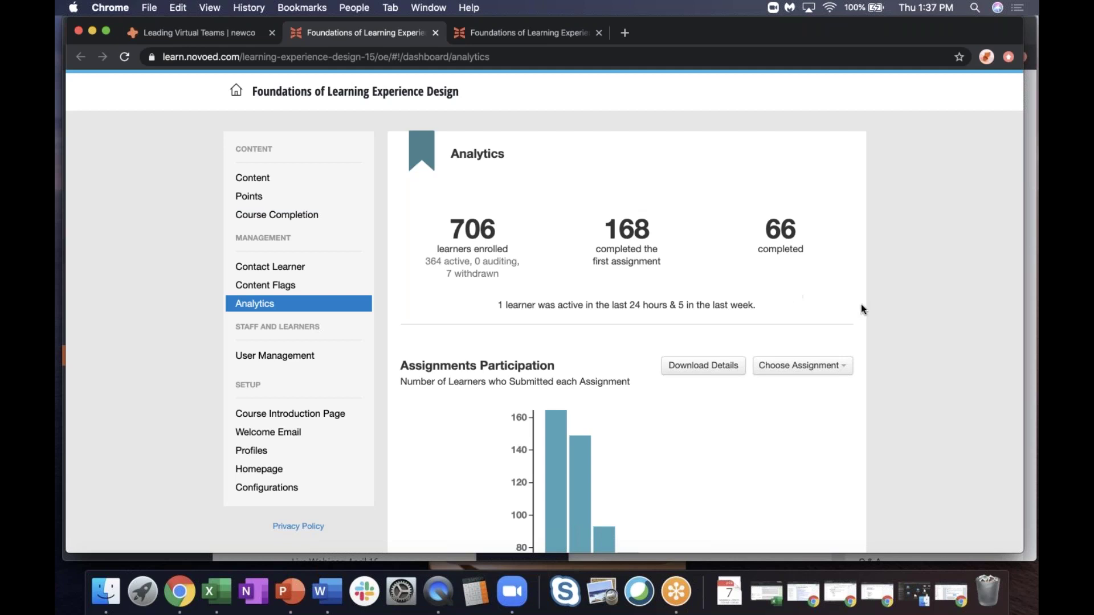
scroll(869, 261, "down", 1)
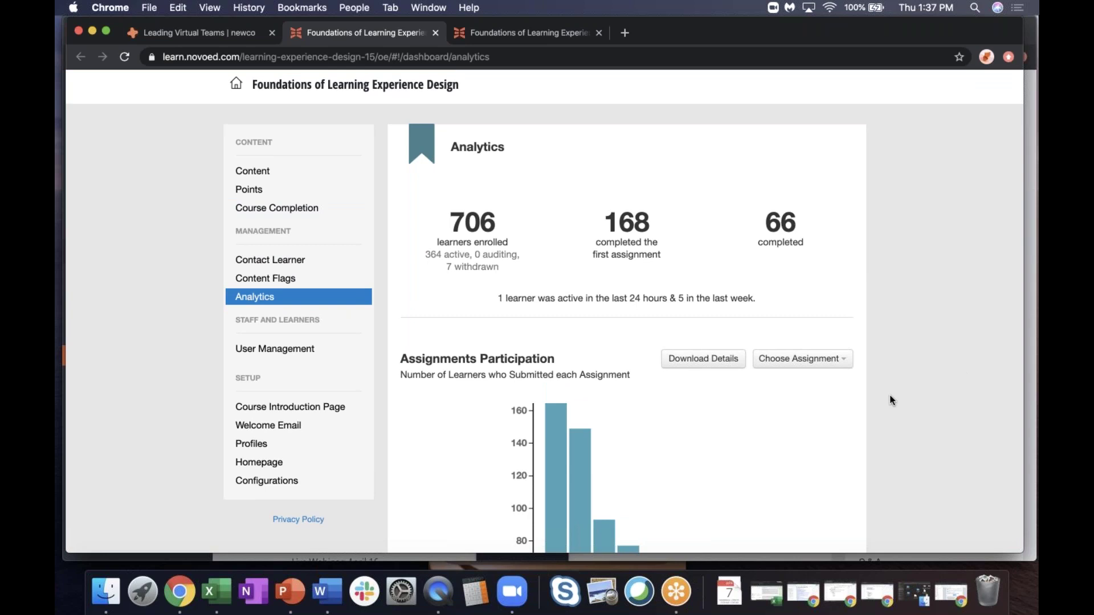
scroll(844, 421, "down", 5)
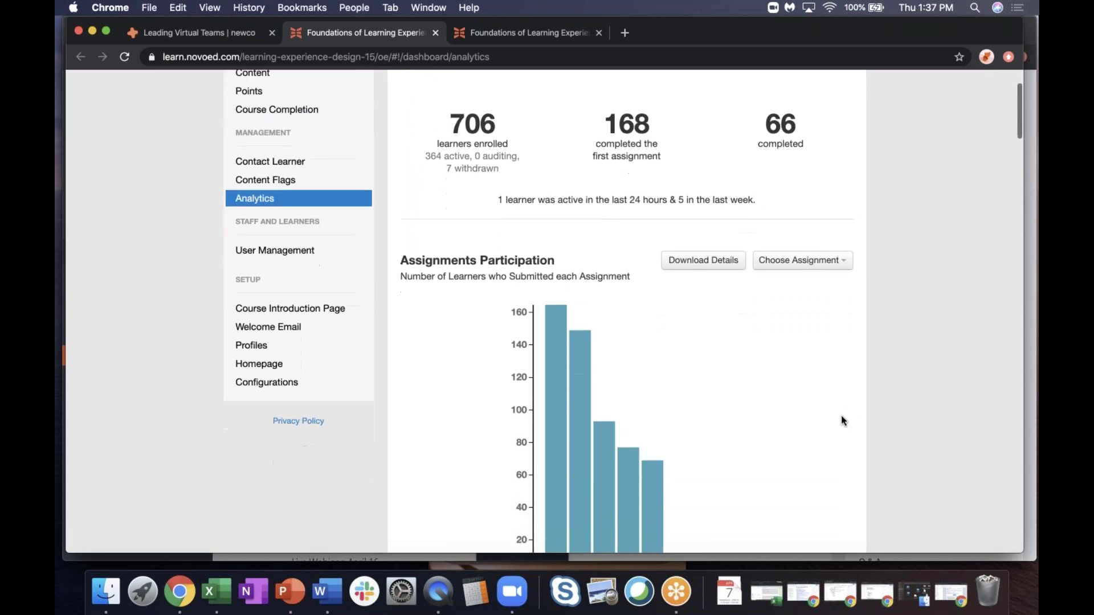
scroll(844, 422, "down", 2)
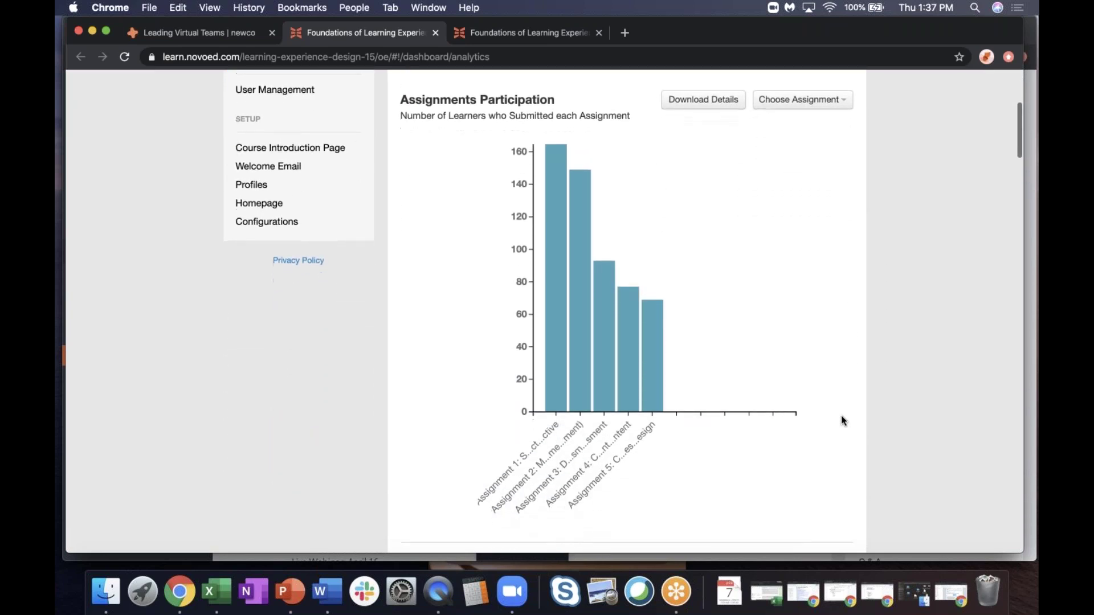
mouse_move(603, 293)
mouse_move(567, 167)
Examine the Activity in Discussions chart of posts, comments and active learners by week
scroll(442, 229, "down", 5)
scroll(442, 227, "down", 5)
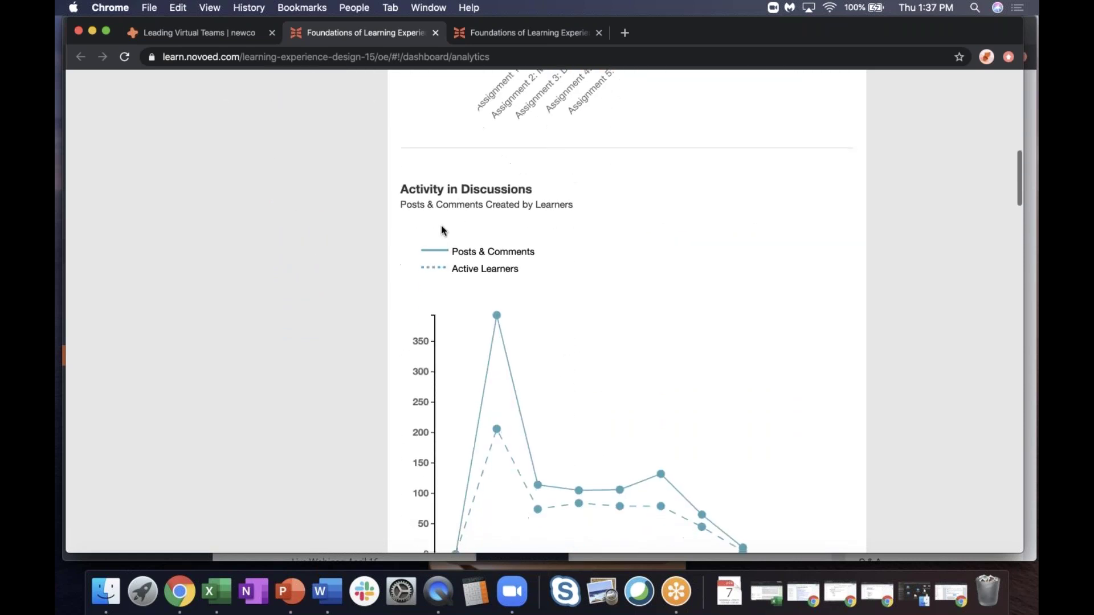
scroll(367, 263, "down", 2)
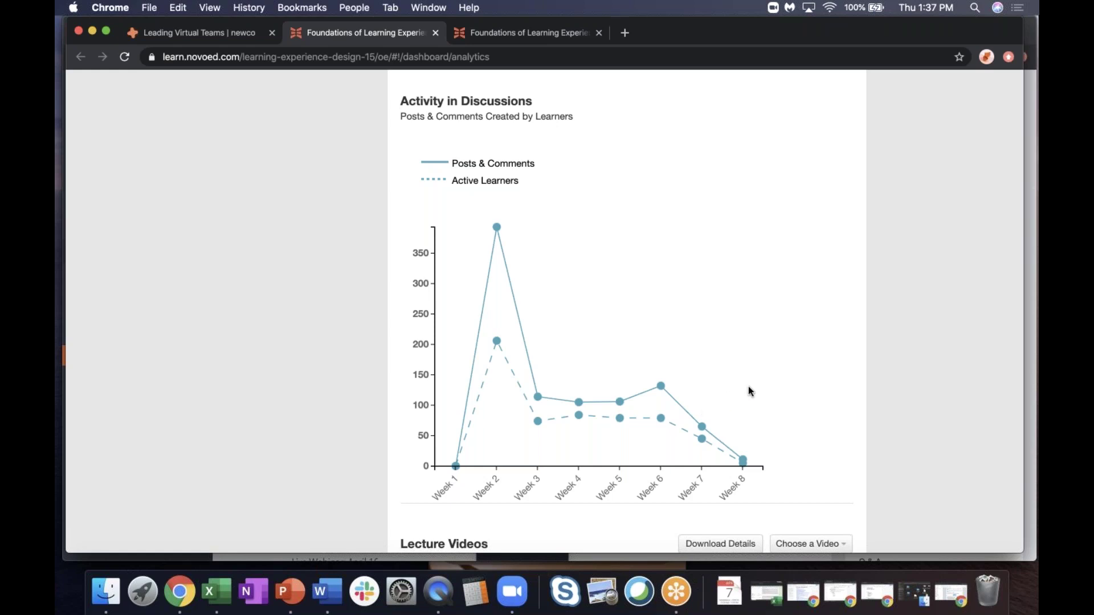
Open the in-depth analytics for the lecture video Solving the Dilemma of Online Learning and examine its Completion Distribution
scroll(748, 385, "down", 5)
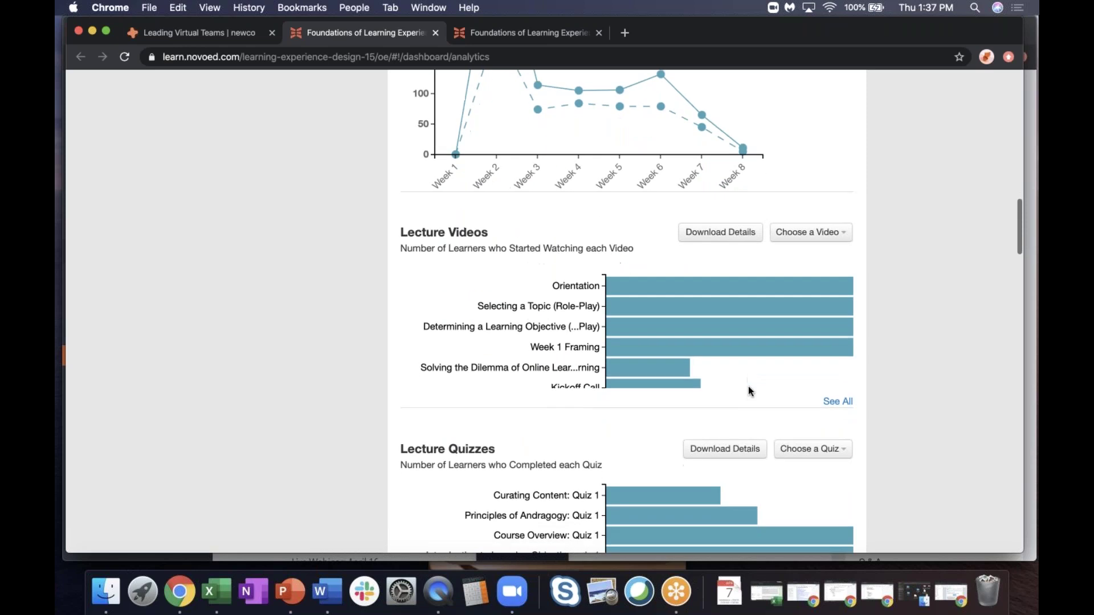
left_click(811, 233)
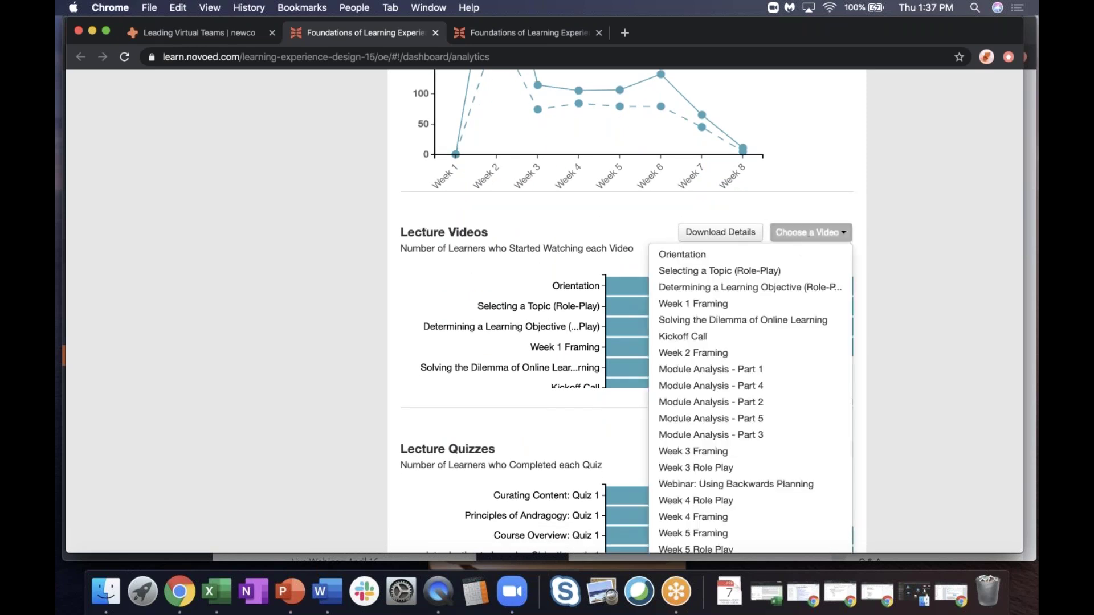
left_click(767, 322)
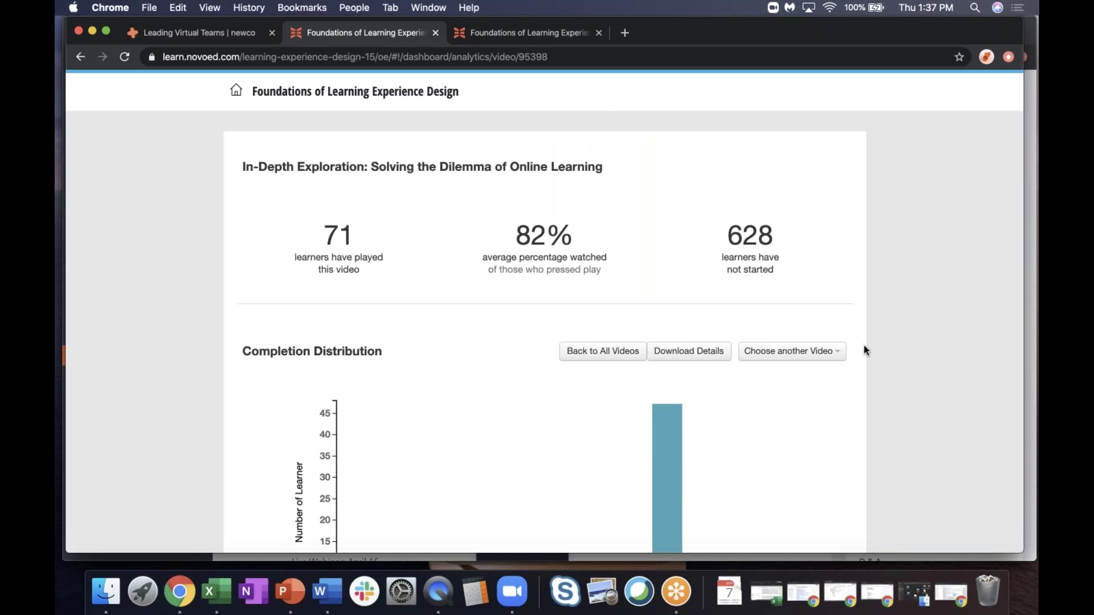
scroll(864, 348, "down", 2)
scroll(864, 350, "down", 3)
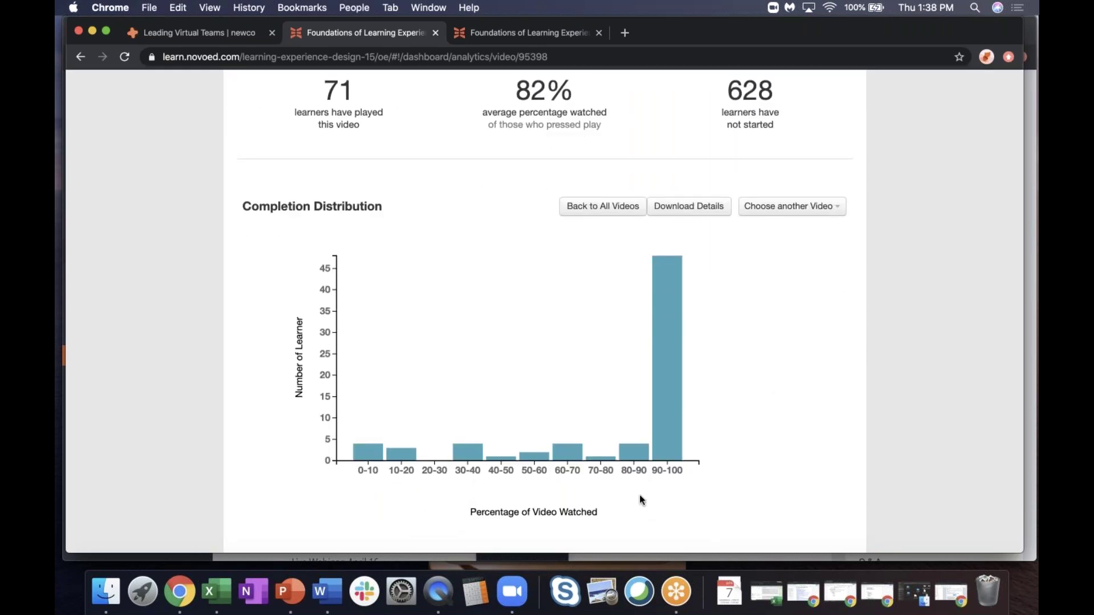
scroll(730, 500, "up", 1)
mouse_move(658, 437)
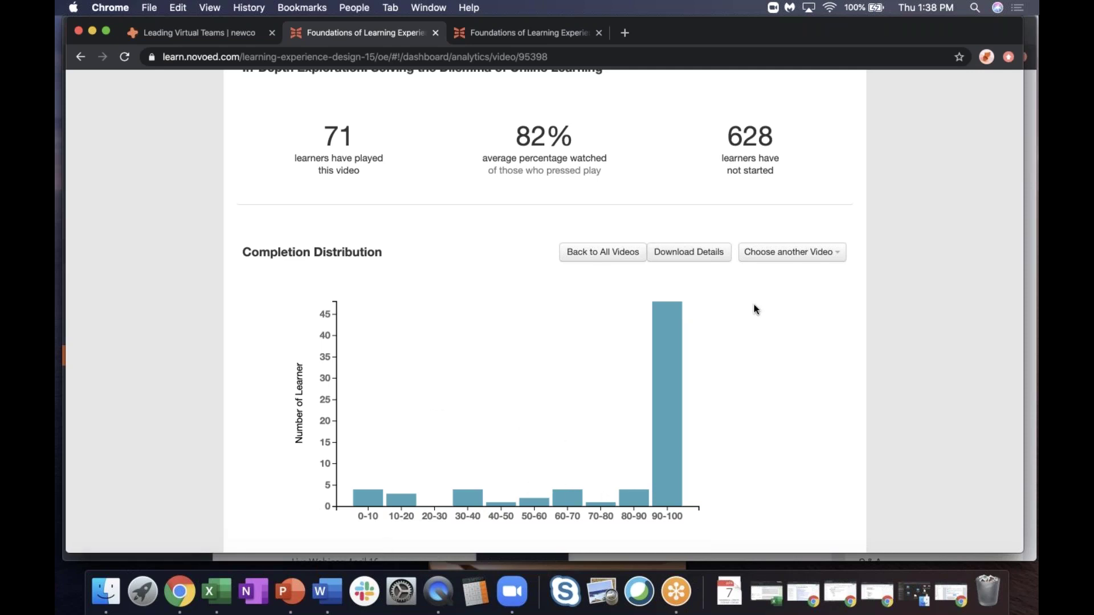
Start a new data download from the course's Data Downloads and view the Mentor Users and Teams audience options
left_click(712, 257)
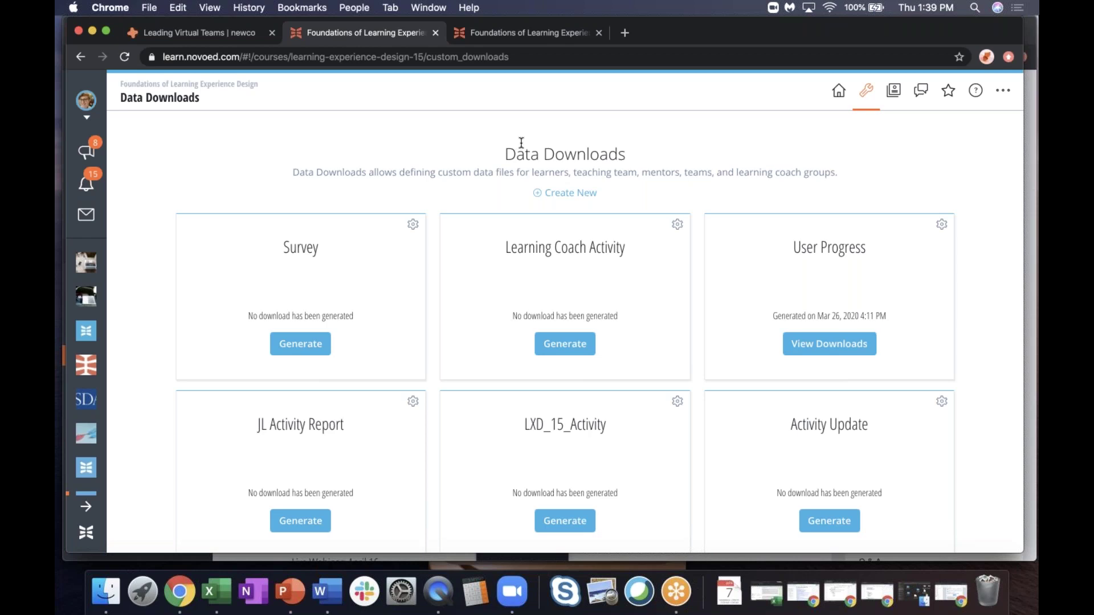
left_click(560, 198)
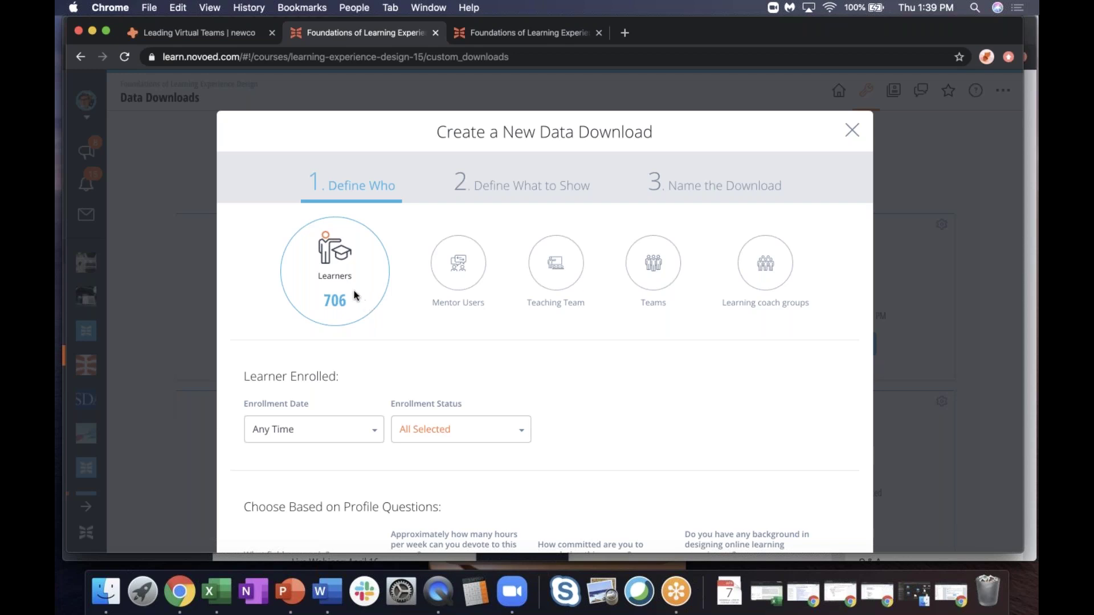
left_click(460, 287)
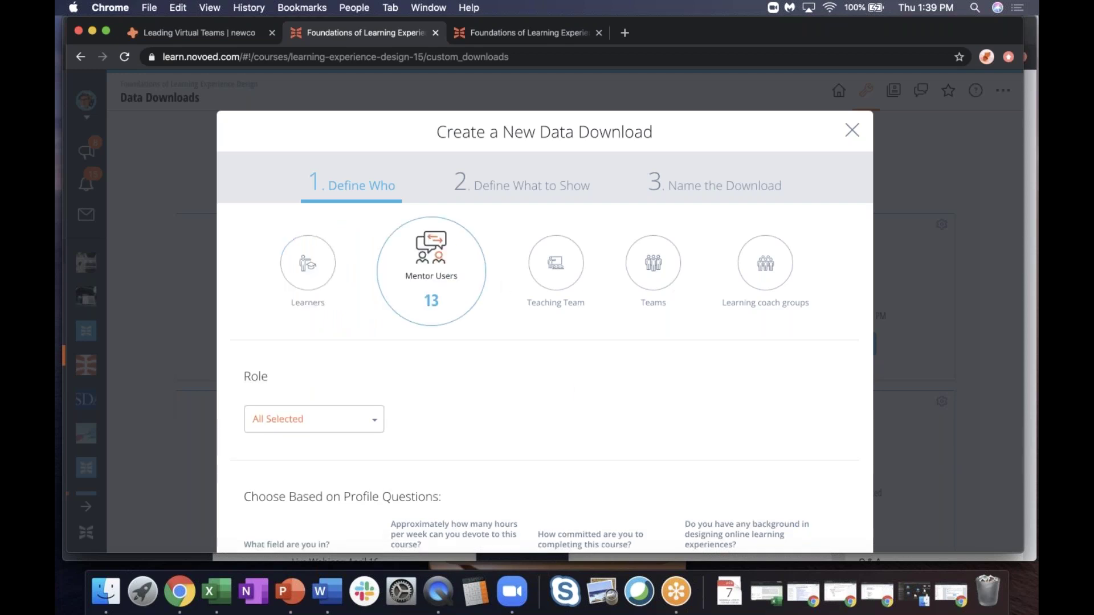
left_click(650, 272)
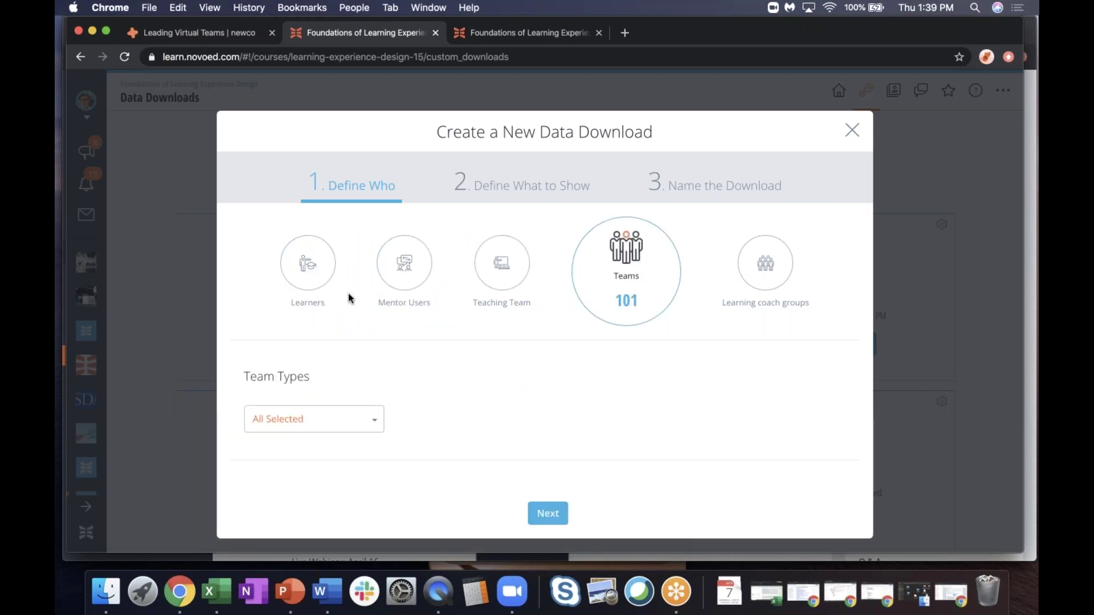
Choose Learners as the download's audience, keep the default enrollment and profile filters, and continue to Define What to Show
left_click(308, 268)
scroll(463, 319, "down", 3)
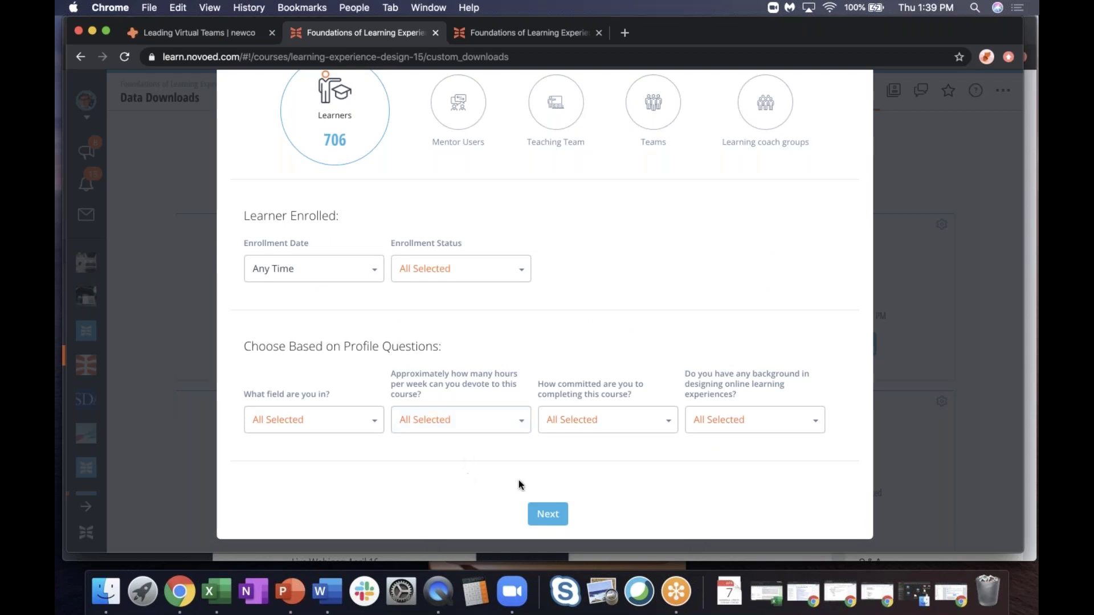
left_click(548, 515)
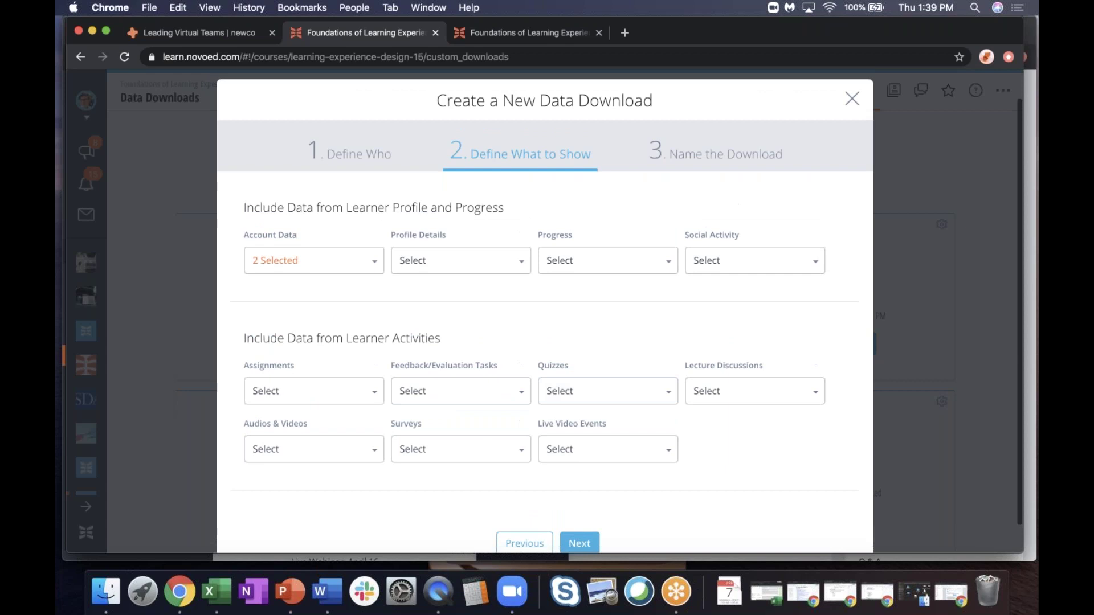
Review the Profile Details, Progress and Social Activity data options available for the learner download
left_click(508, 268)
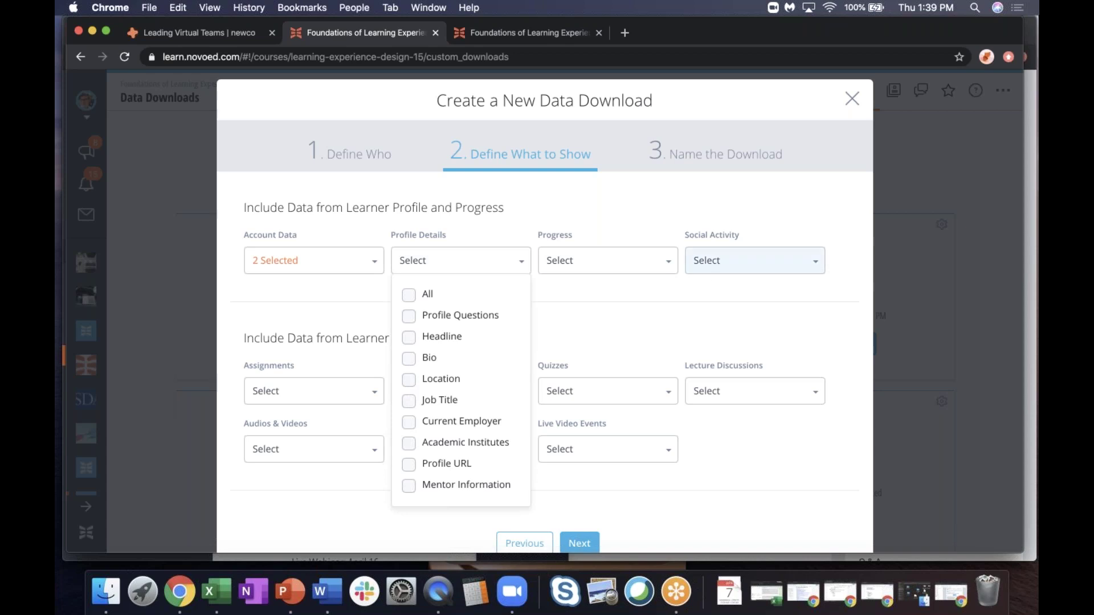
left_click(668, 266)
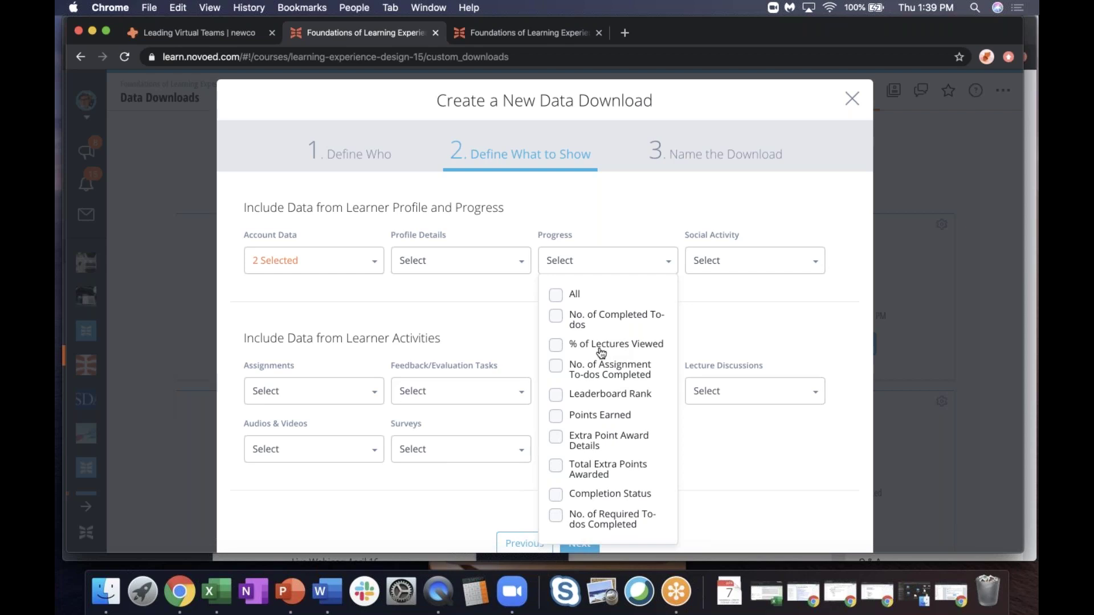
left_click(785, 308)
left_click(813, 263)
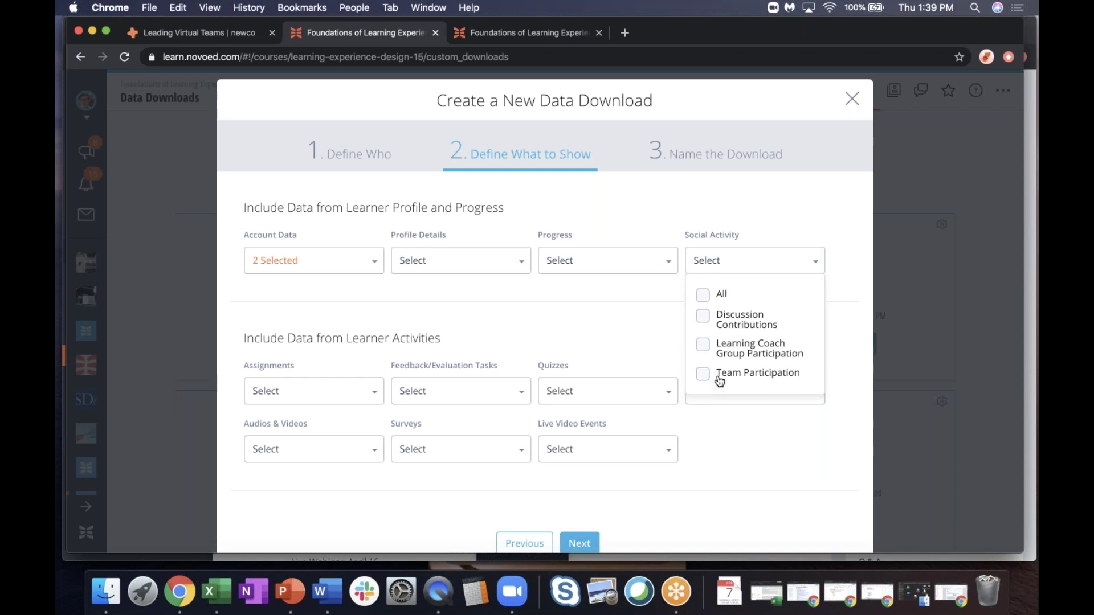
left_click(541, 345)
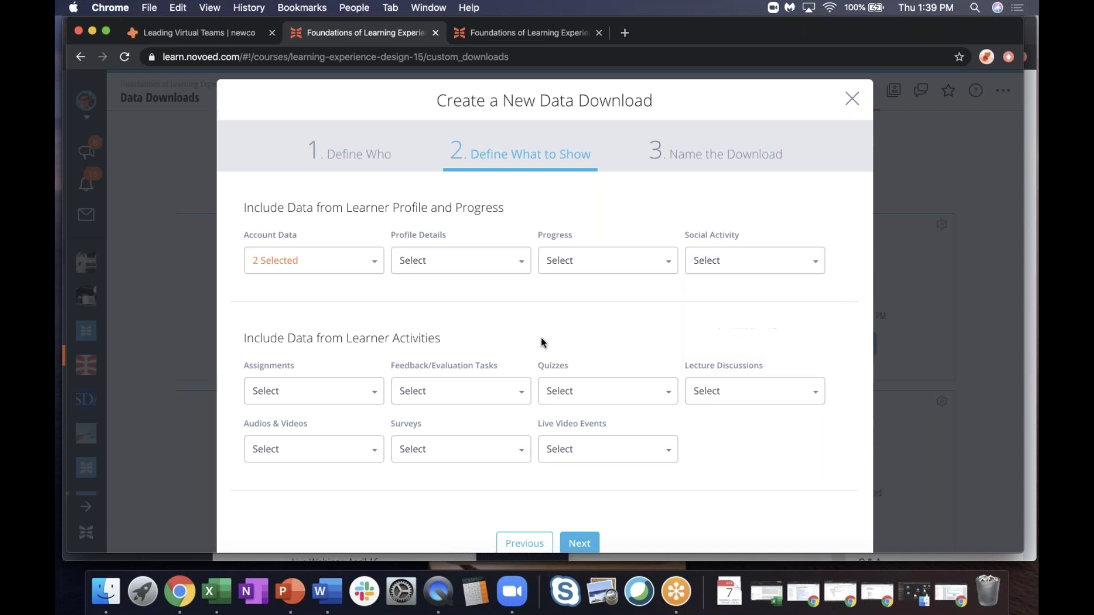
Include Assignment 1: Select a Topic and Design a Learning Objective in the download's learner activity data
scroll(482, 325, "down", 1)
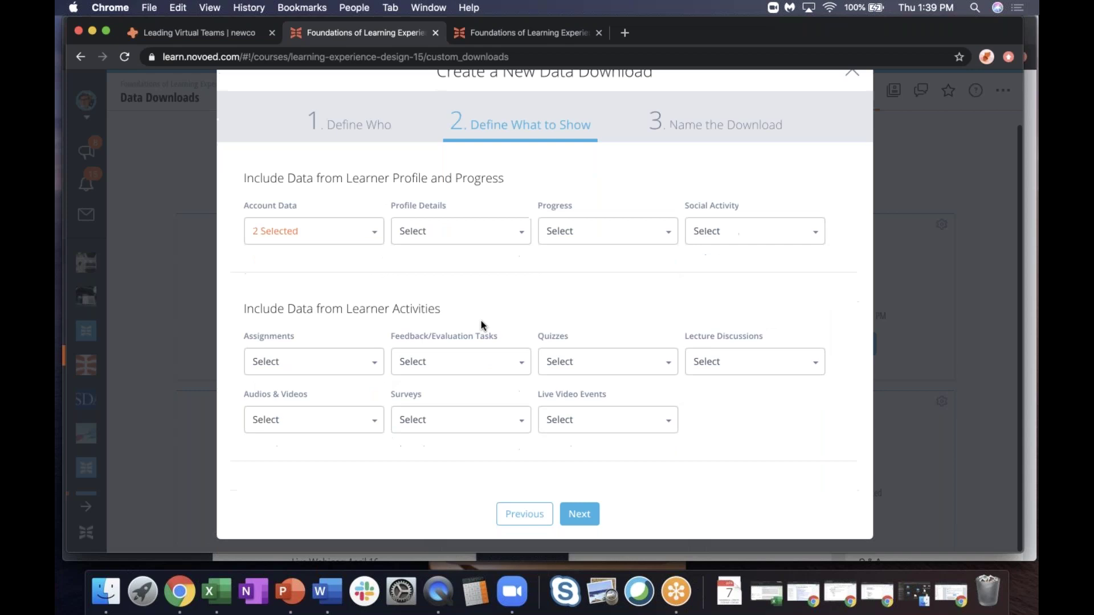
left_click(374, 371)
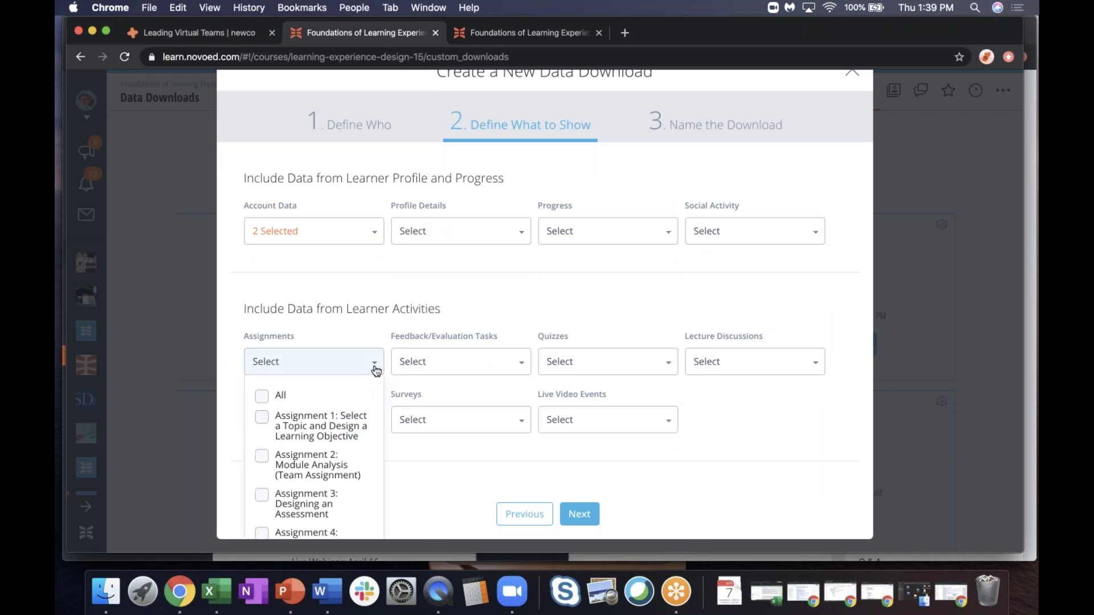
left_click(262, 417)
left_click(392, 332)
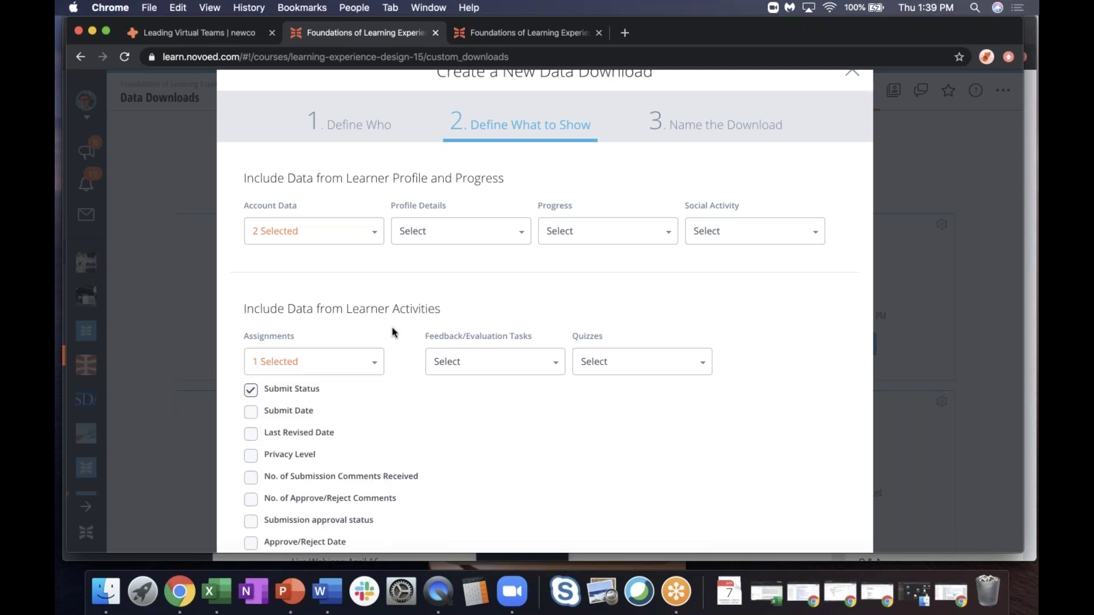
Add No. of Submission Comments Received, Approve/Reject Date and Points Earned to the assignment data, and continue to Name the Download
scroll(392, 333, "down", 5)
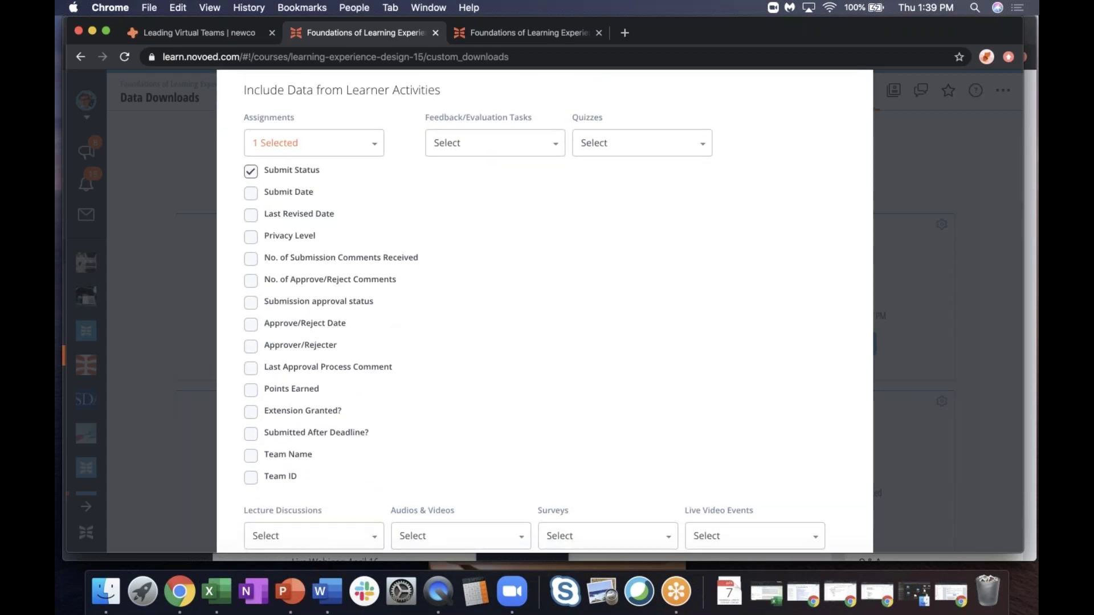
left_click(252, 259)
left_click(251, 393)
left_click(252, 327)
left_click_drag(423, 117, 471, 117)
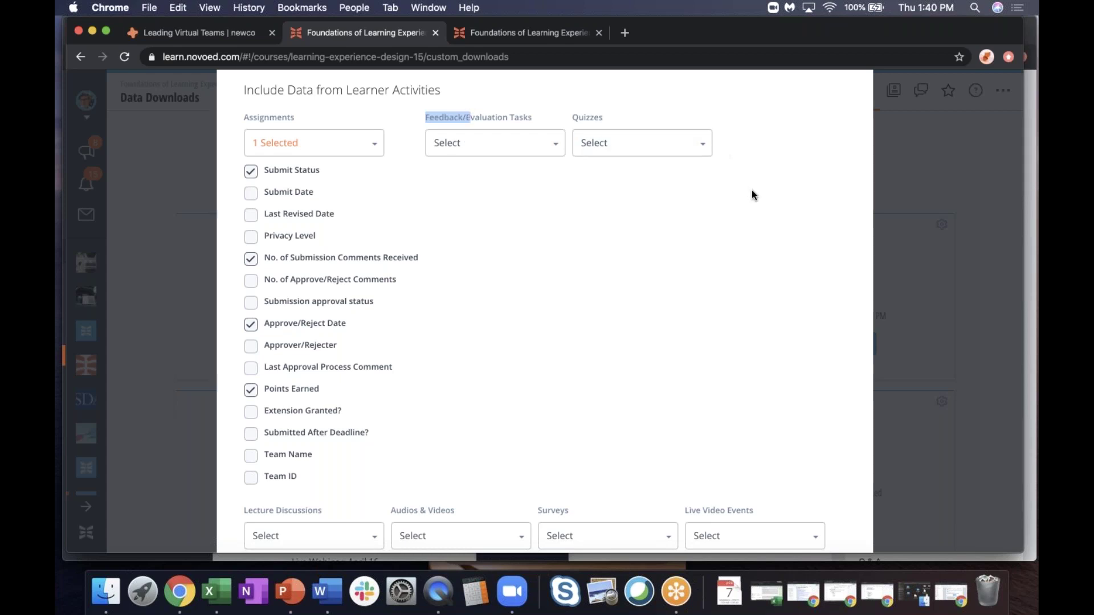
scroll(751, 195, "down", 3)
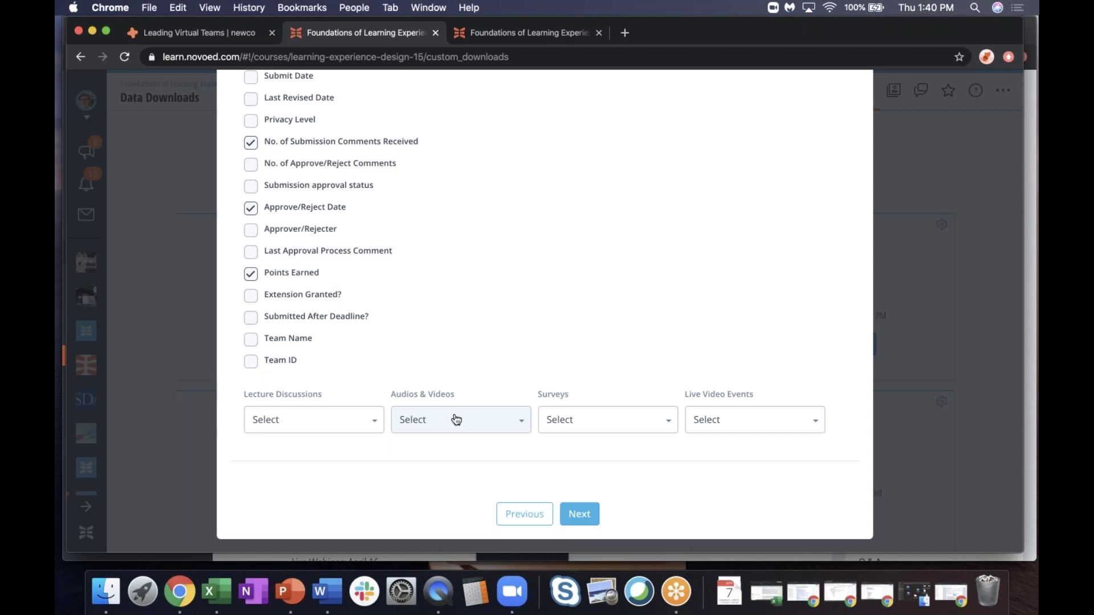
left_click(580, 515)
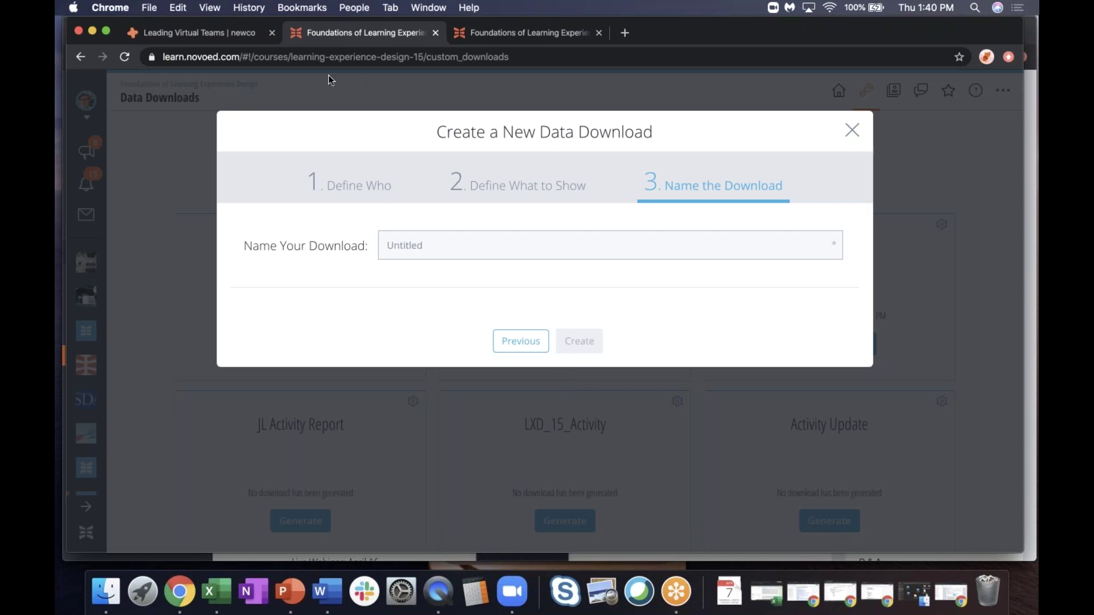
Switch to the Leading Virtual Teams course and open its Best Practices page in edit mode
left_click(238, 35)
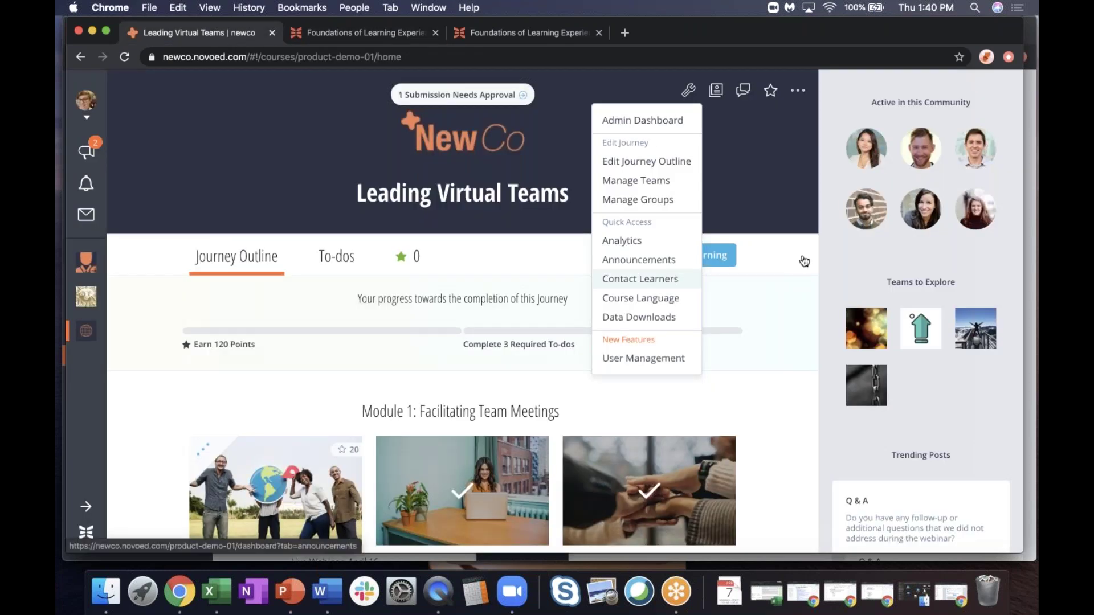
left_click(782, 440)
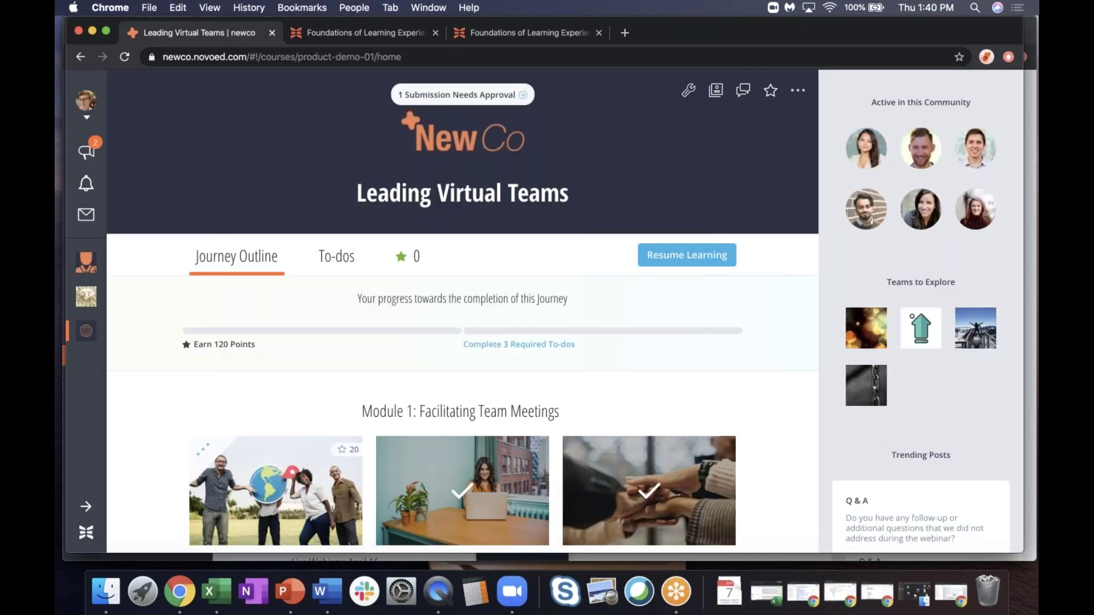
scroll(782, 440, "down", 3)
scroll(317, 357, "down", 4)
left_click(317, 356)
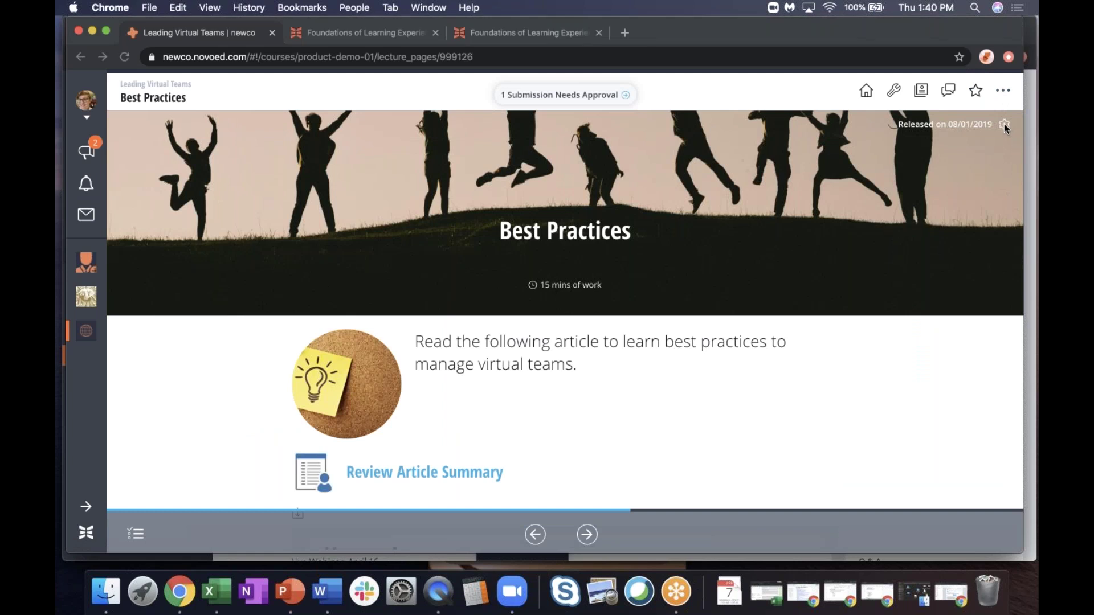
left_click(1005, 125)
left_click(967, 157)
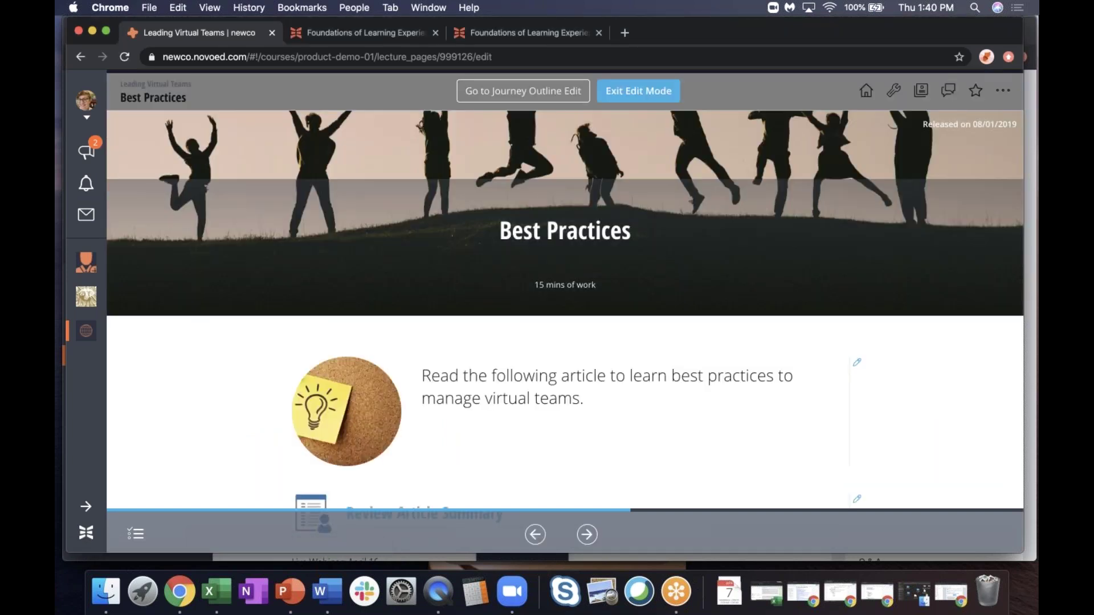
Examine the Best Practices page's quiz, video, PDF and presentation components, and resume the embedded OneDrive module at its end
scroll(855, 342, "down", 3)
scroll(855, 330, "down", 10)
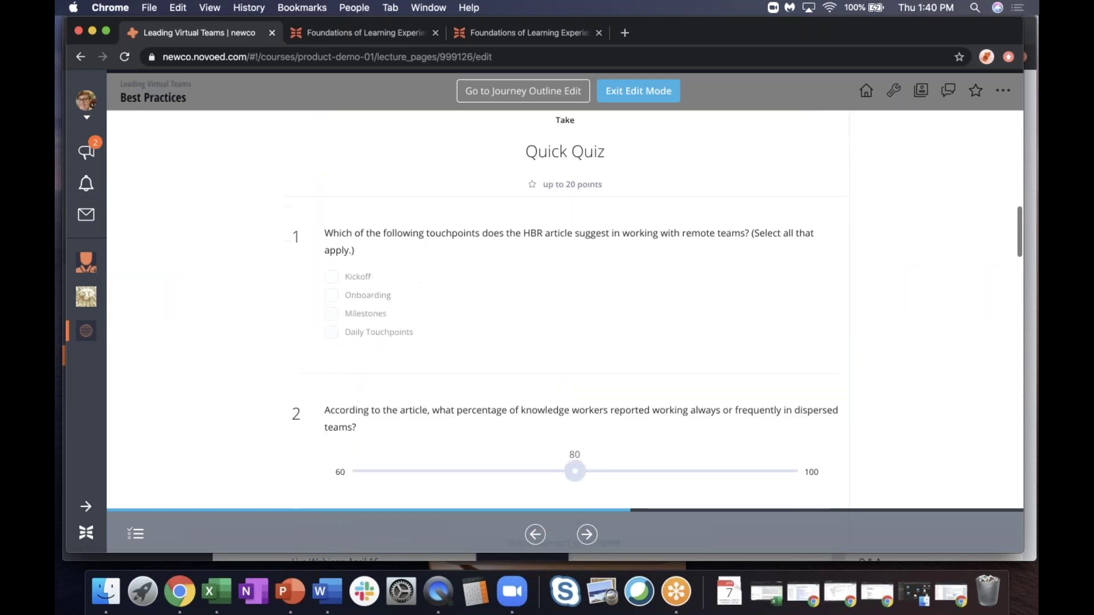
scroll(830, 356, "down", 10)
scroll(830, 356, "up", 1)
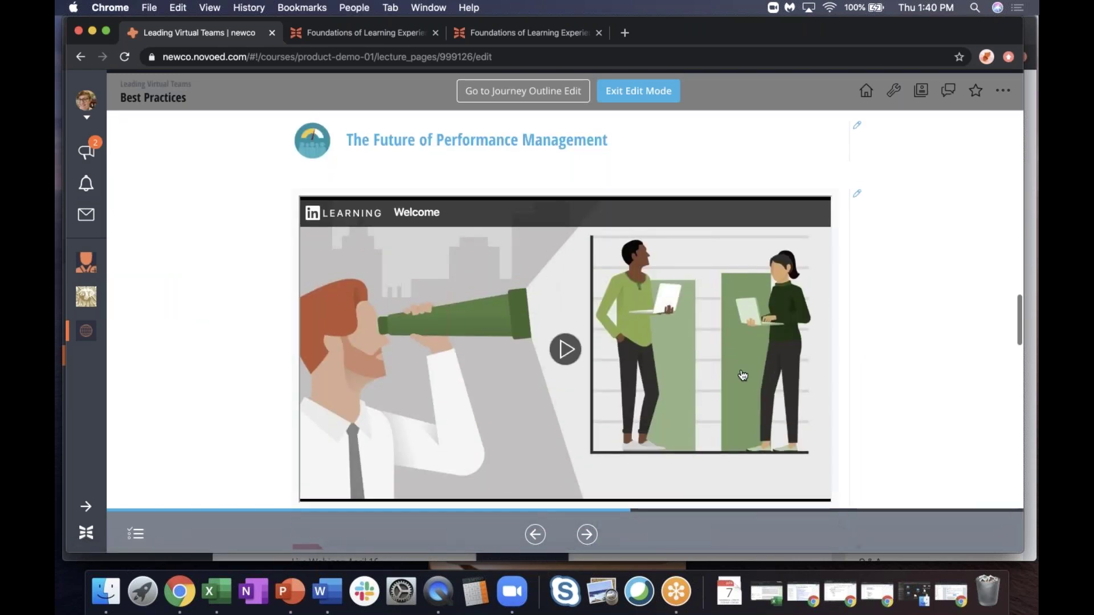
scroll(903, 342, "down", 10)
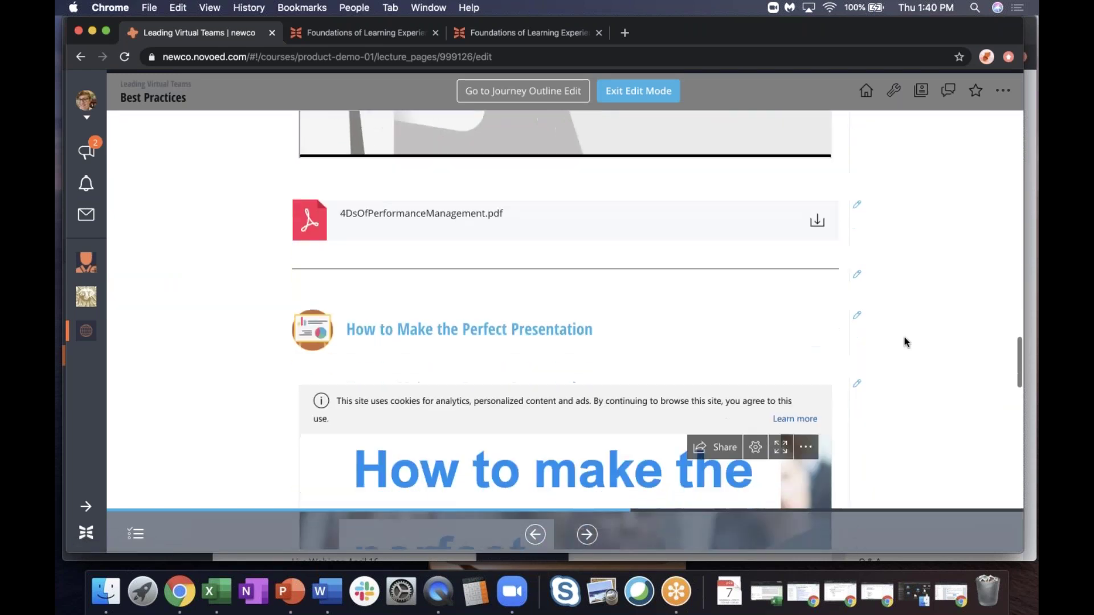
scroll(905, 342, "down", 15)
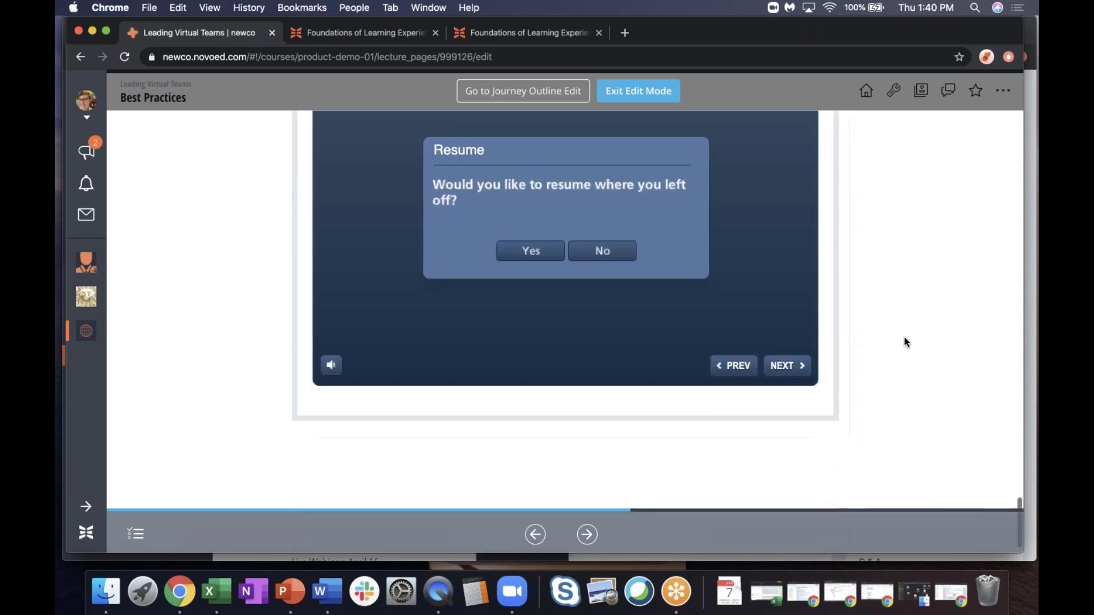
left_click(538, 305)
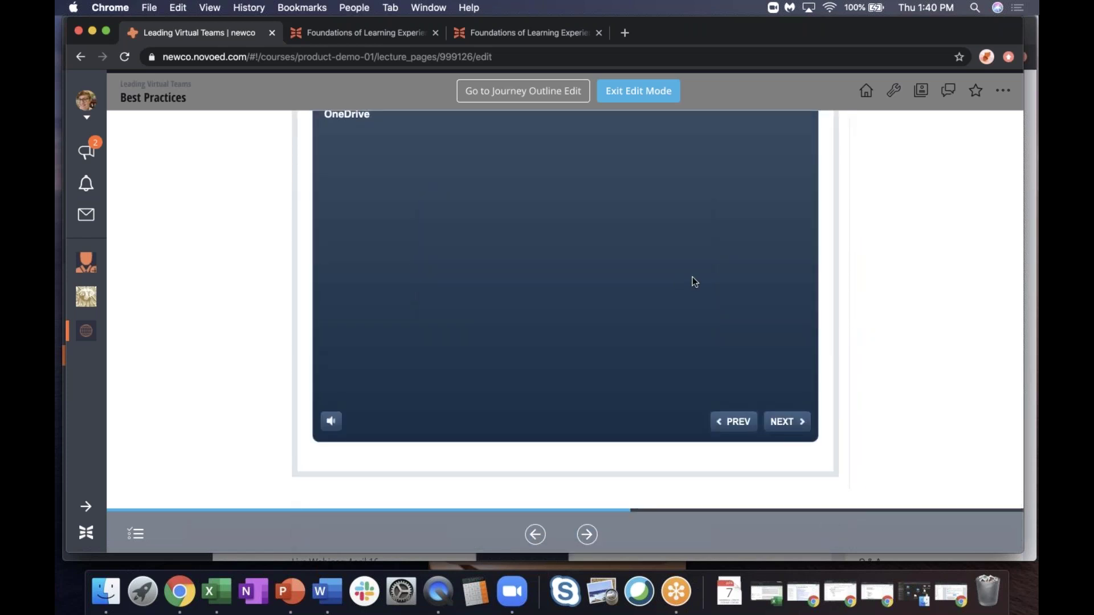
scroll(819, 295, "up", 1)
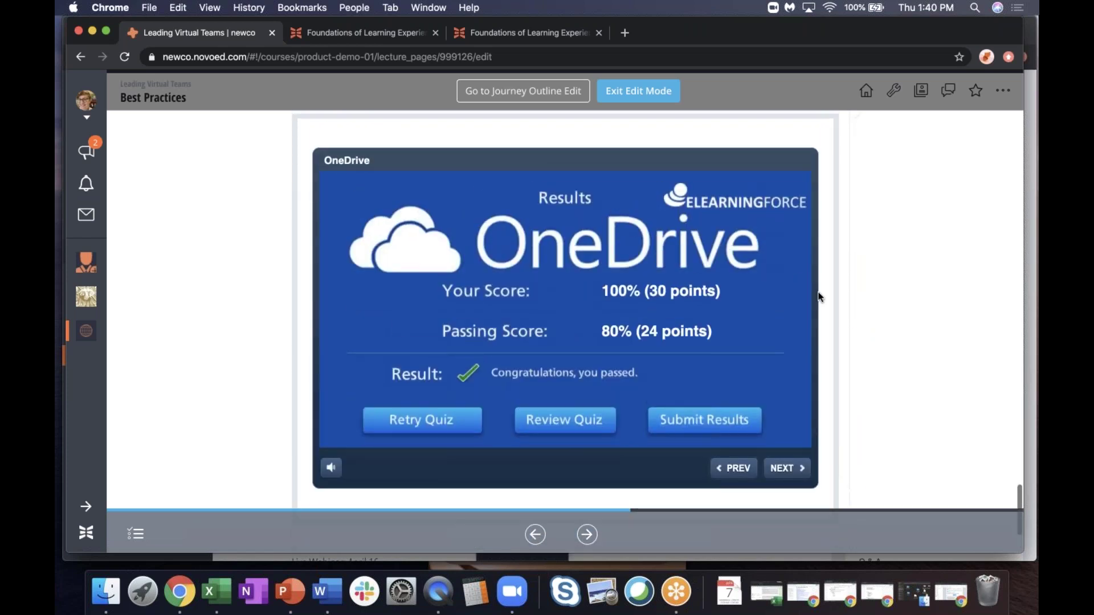
Start adding a component at the end of the page and review the available component types
scroll(819, 297, "down", 2)
scroll(819, 296, "down", 1)
left_click(566, 448)
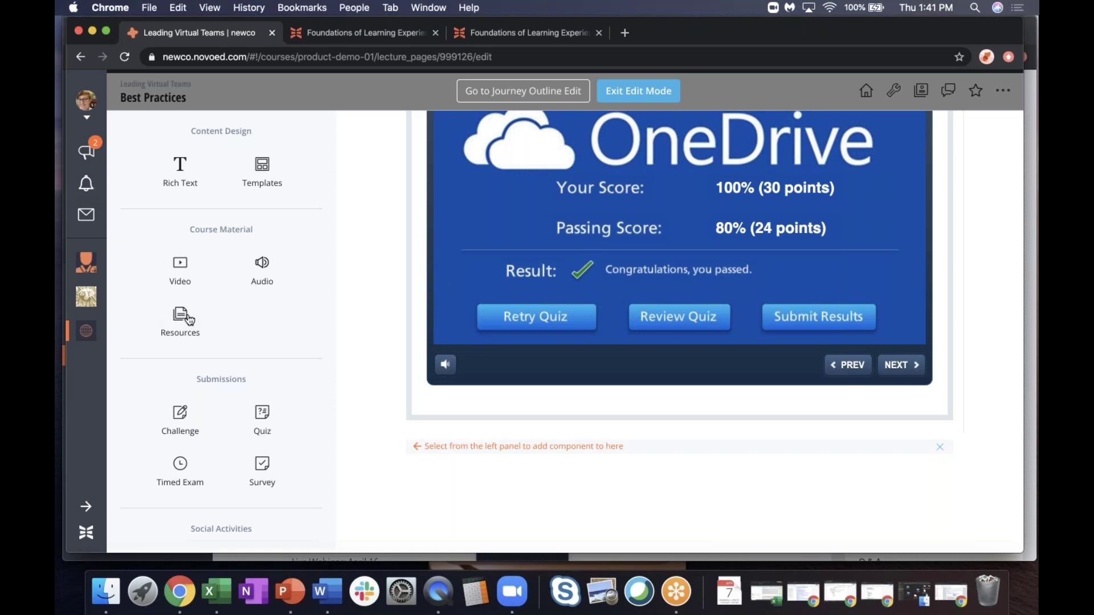
scroll(240, 308, "down", 7)
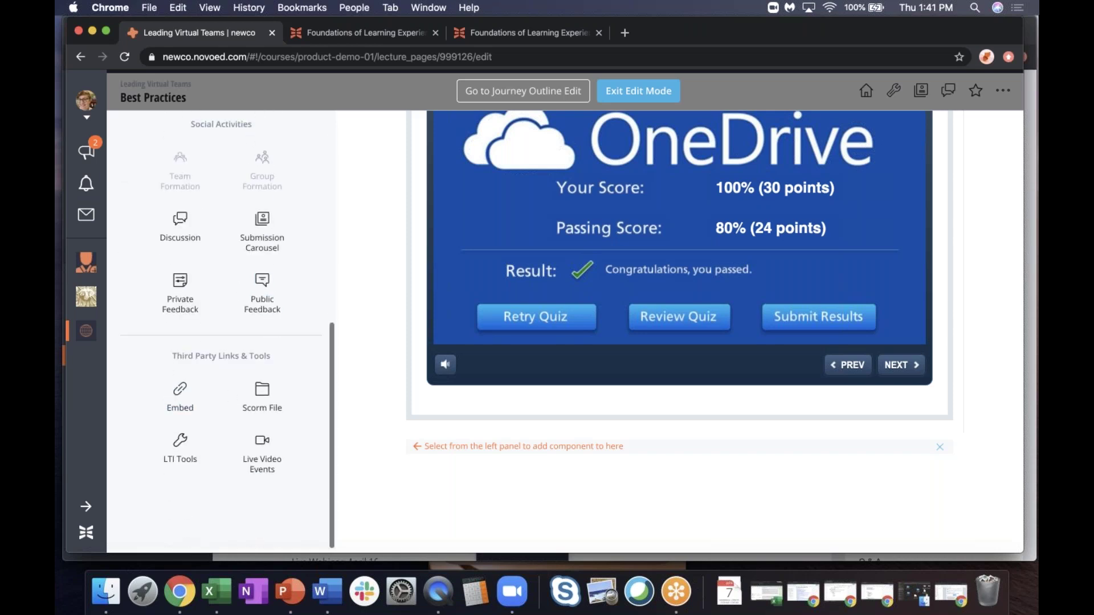
scroll(262, 393, "up", 4)
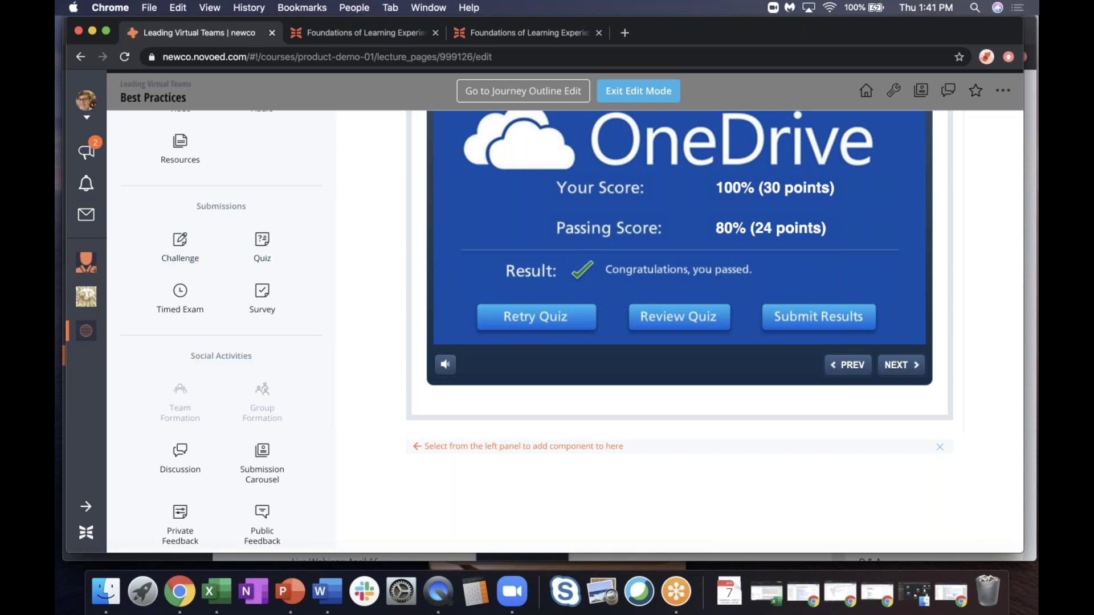
scroll(242, 351, "down", 3)
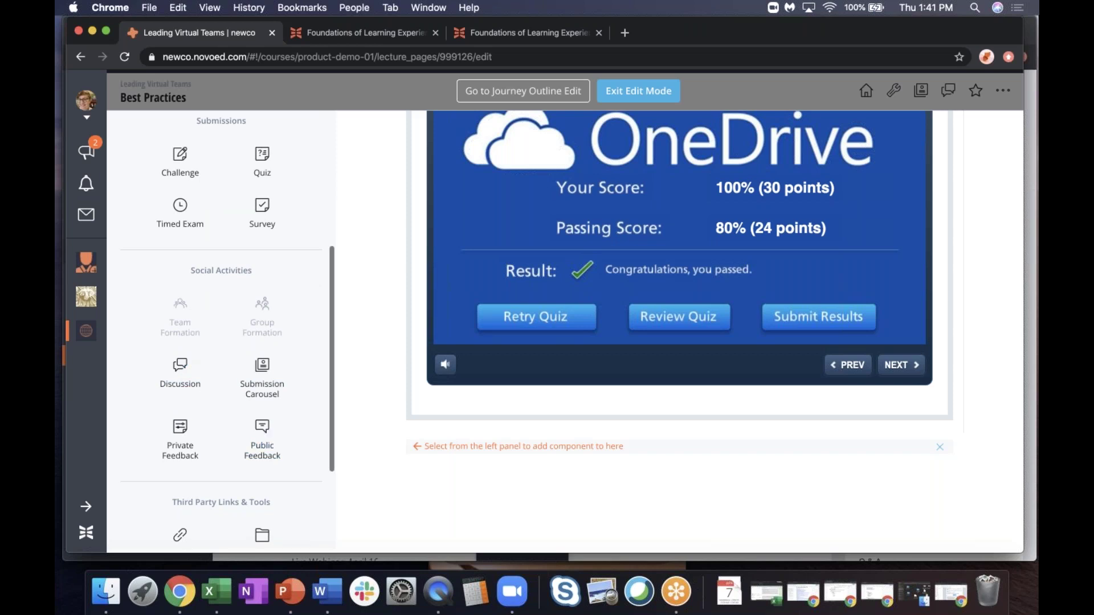
scroll(265, 401, "up", 8)
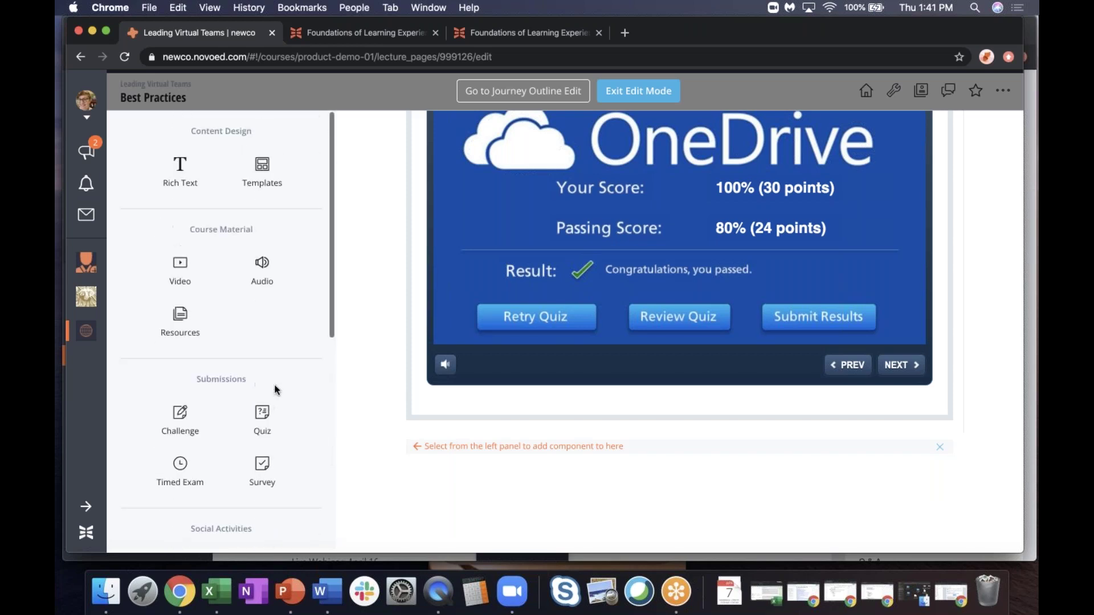
Insert the template with centered text over a background image and set its text to "What did you learn?"
left_click(263, 191)
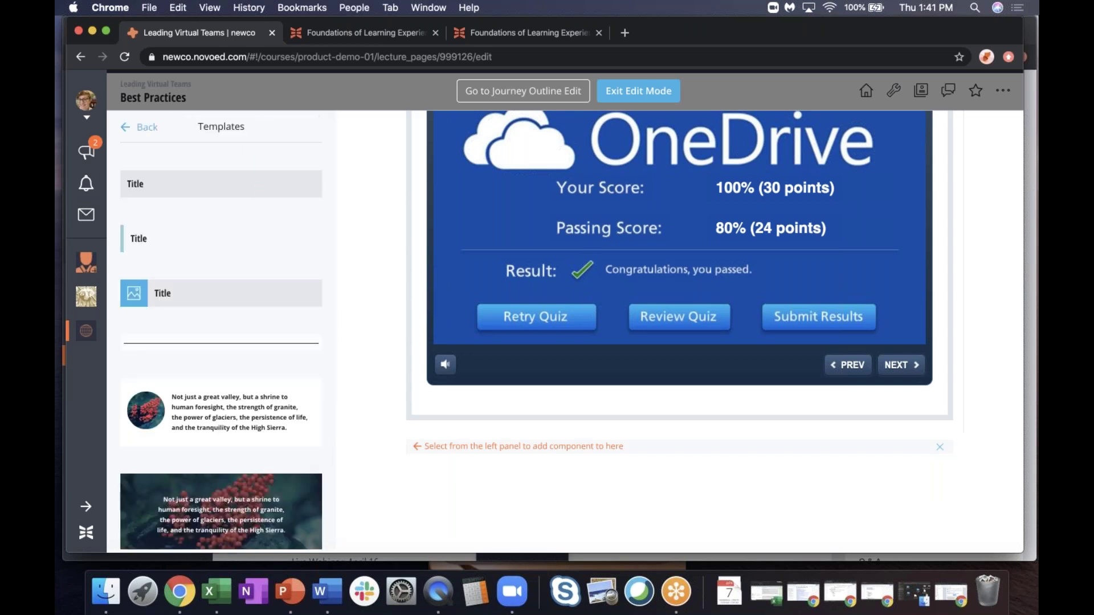
scroll(264, 443, "down", 2)
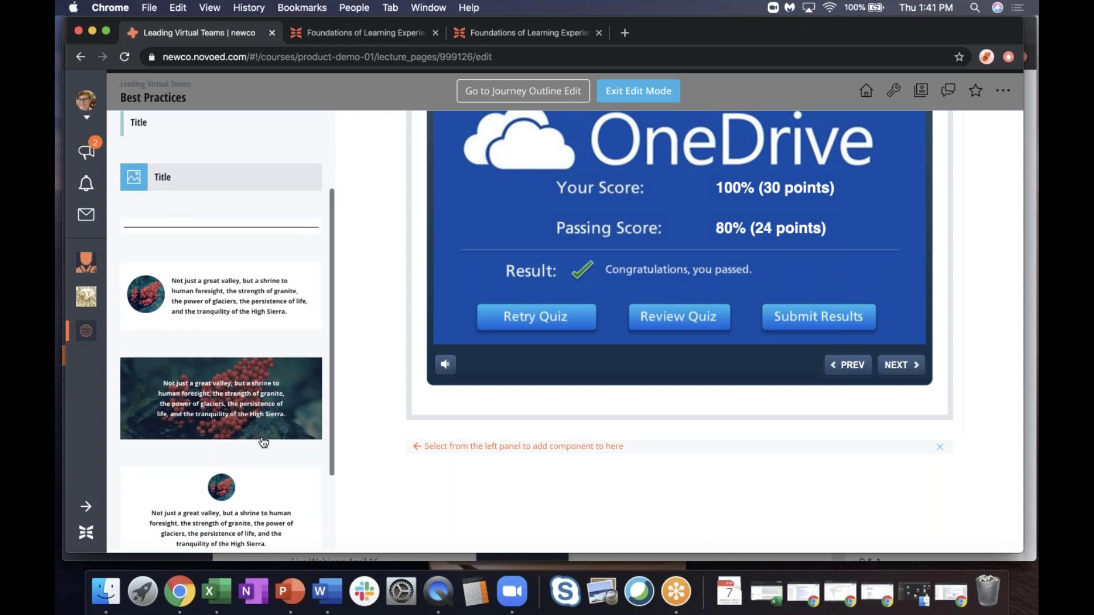
left_click(263, 398)
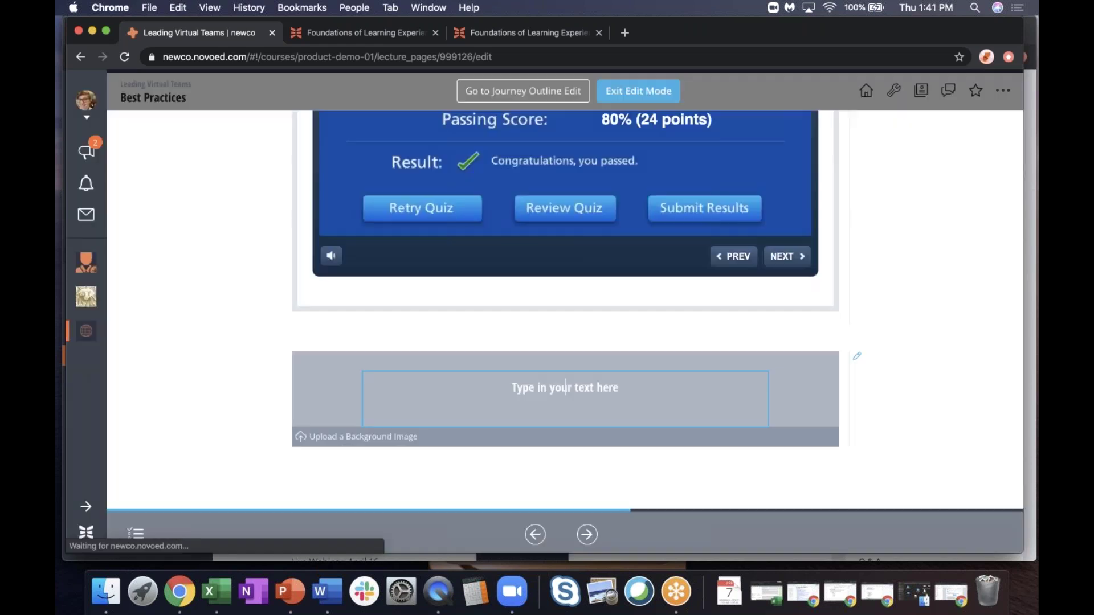
left_click(531, 415)
type("What did you ")
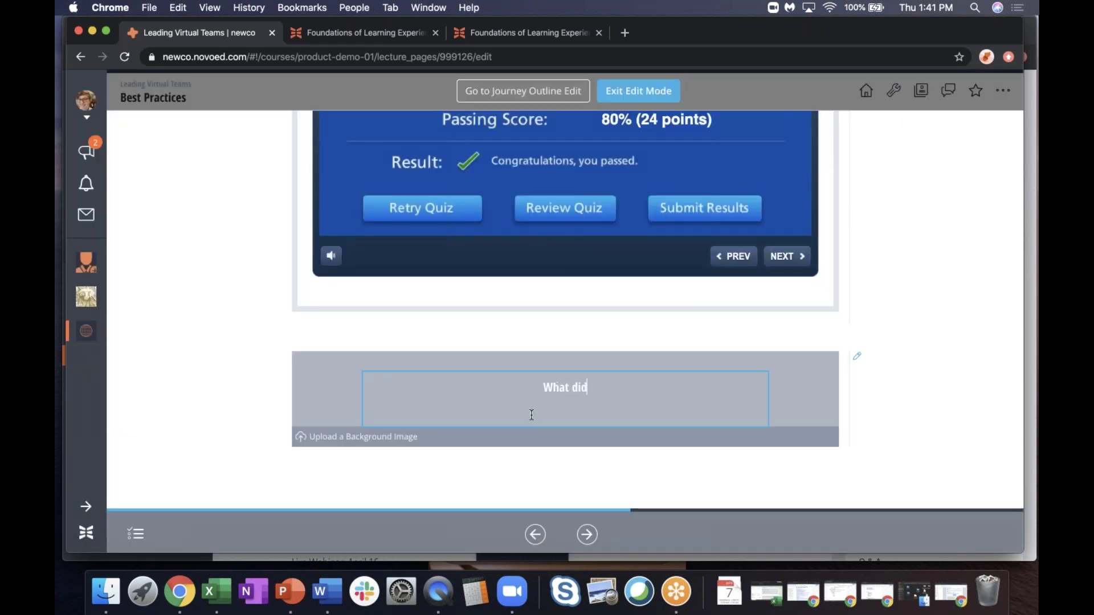
type("learn?")
Upload template_photo.jpeg as the new banner's background image
left_click(312, 444)
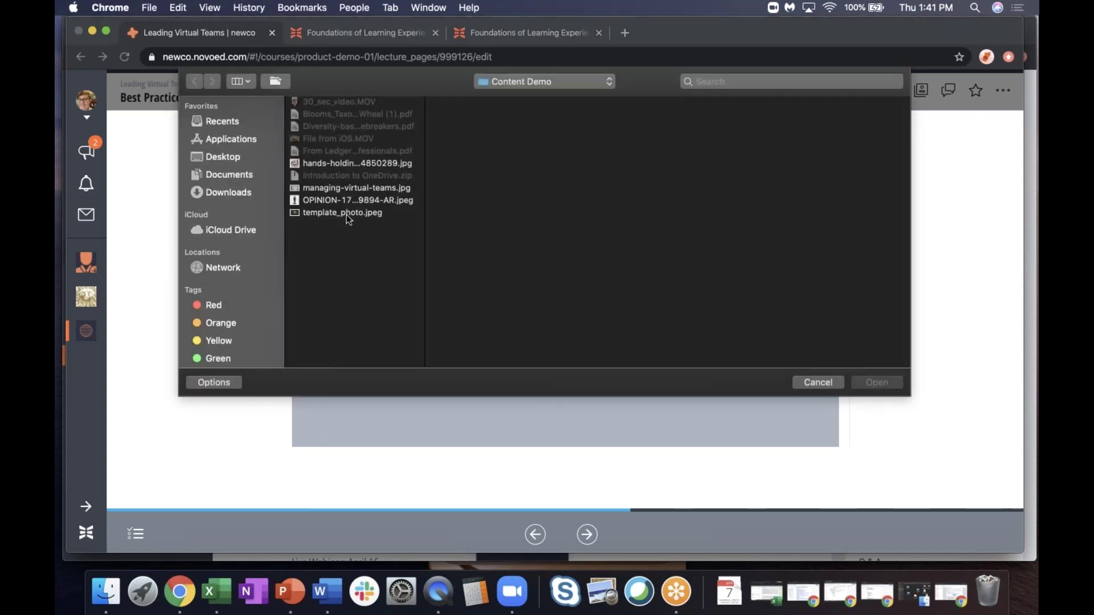
left_click(355, 213)
left_click(860, 382)
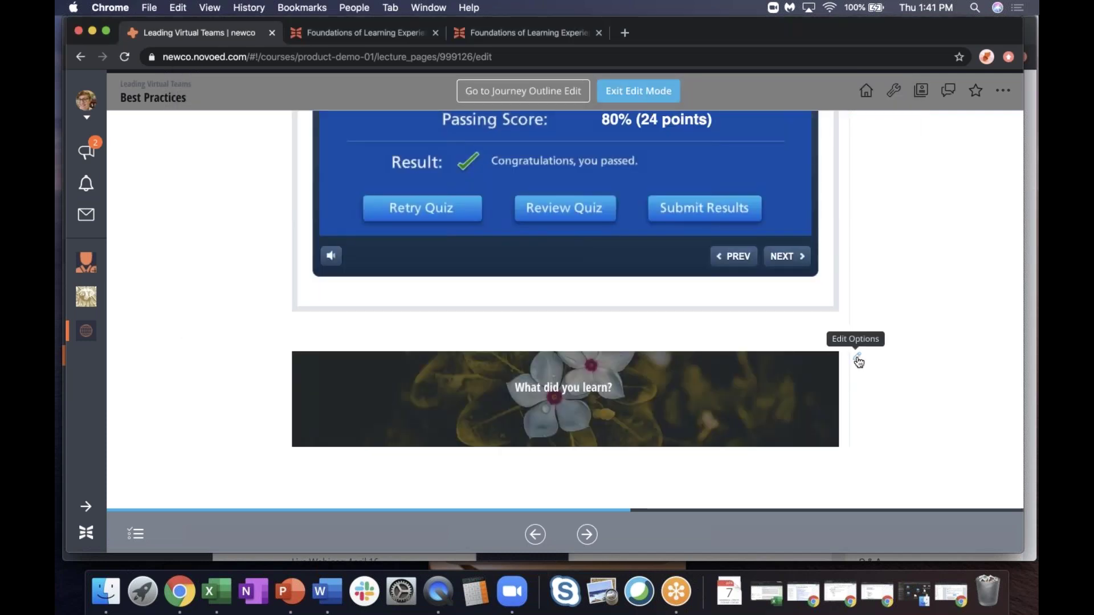
Set the banner's text style to Title, view the text color choices, and apply the style update
left_click(859, 362)
left_click(804, 382)
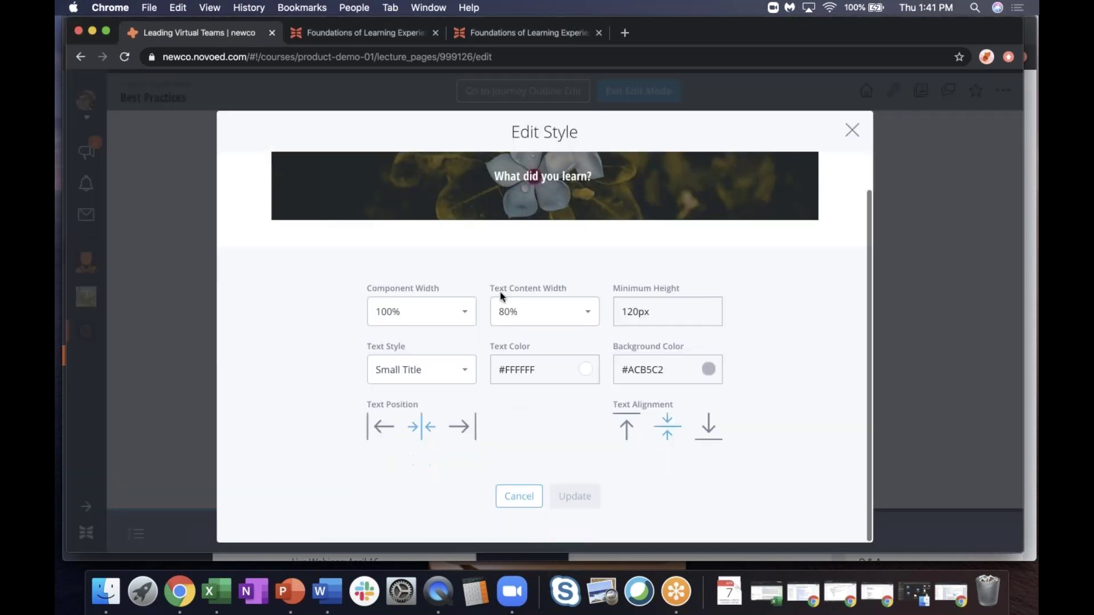
left_click(461, 378)
left_click(433, 405)
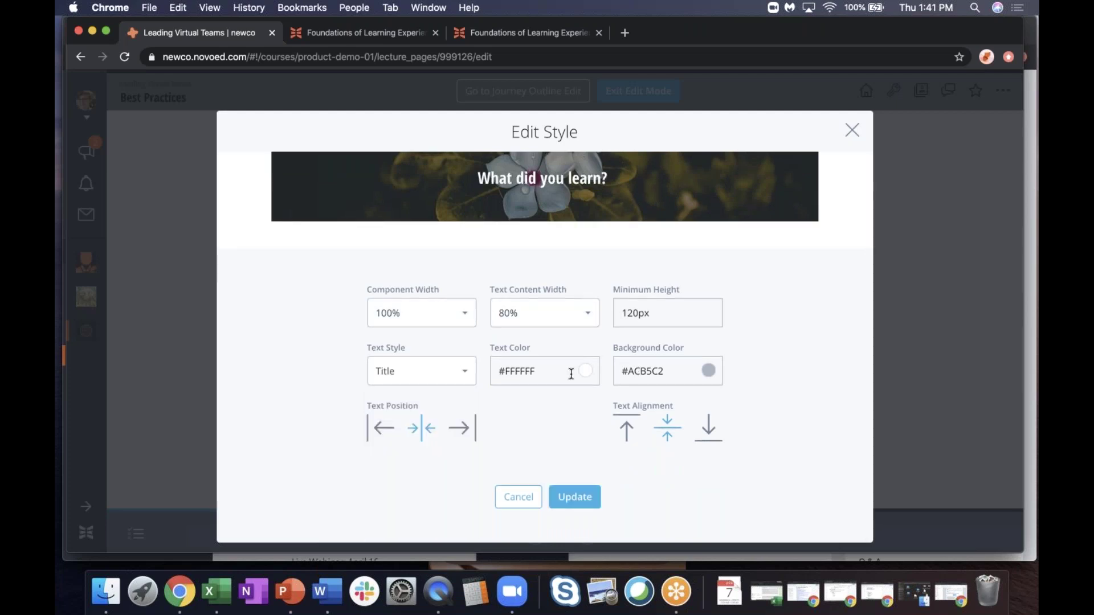
left_click(571, 374)
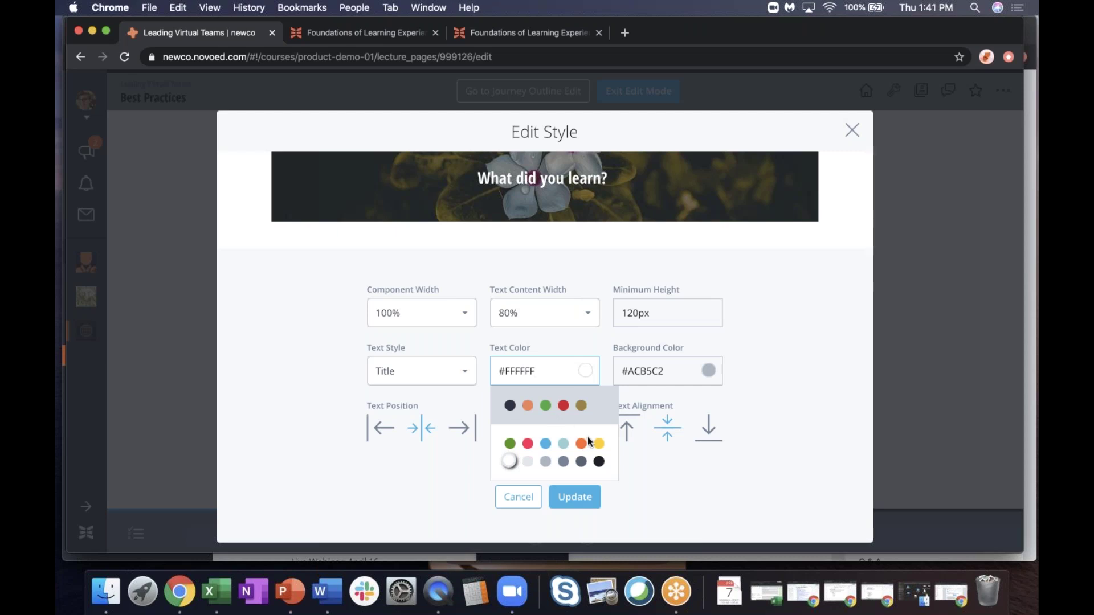
left_click(575, 497)
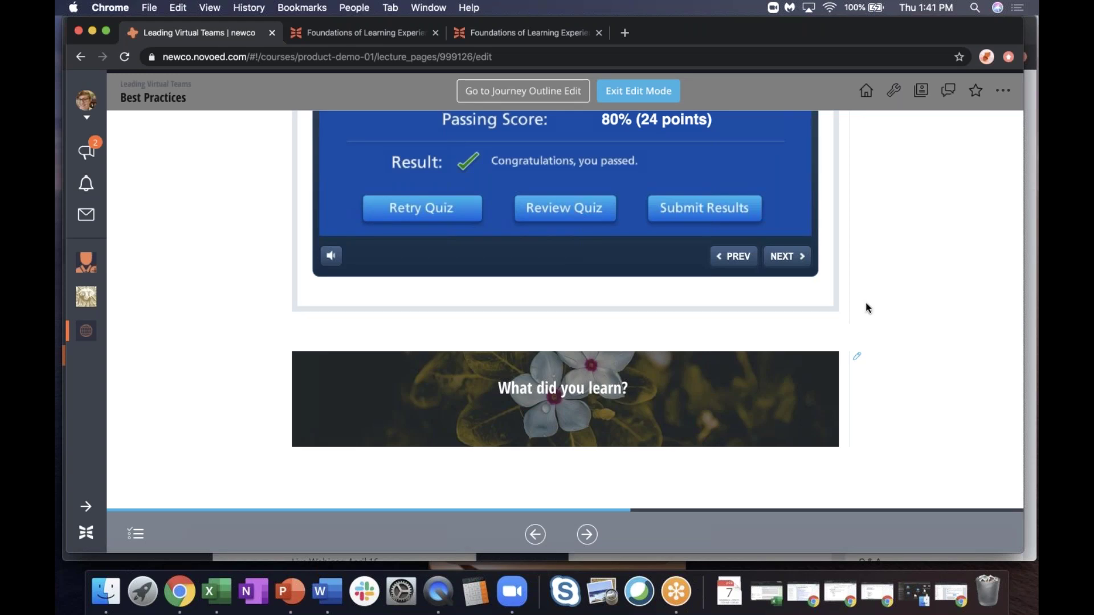
Leave edit mode on the Best Practices page and return to the course home
left_click(665, 94)
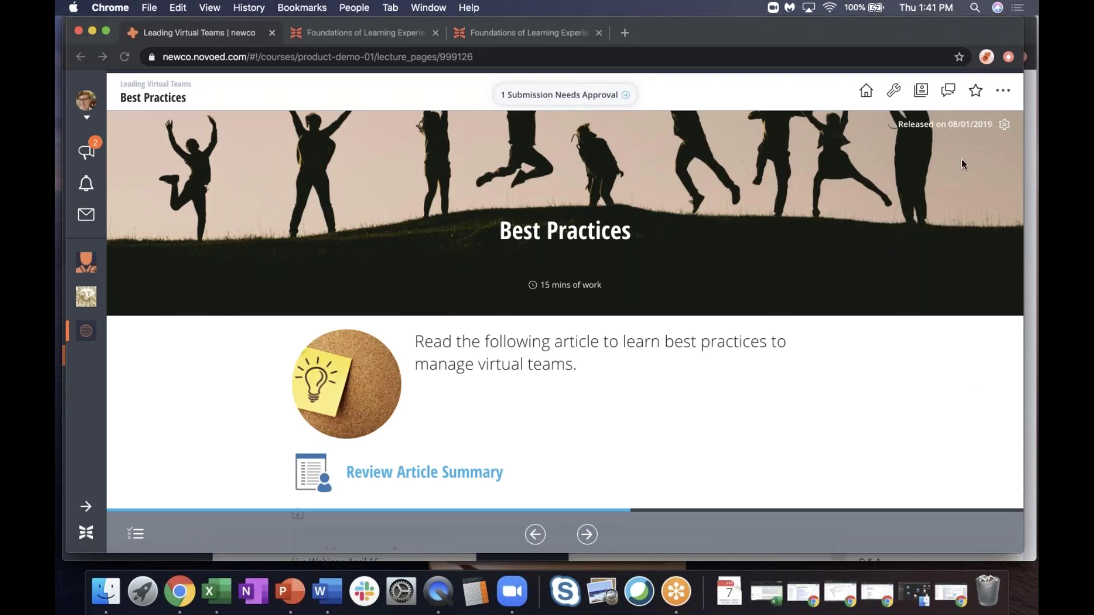
left_click(866, 91)
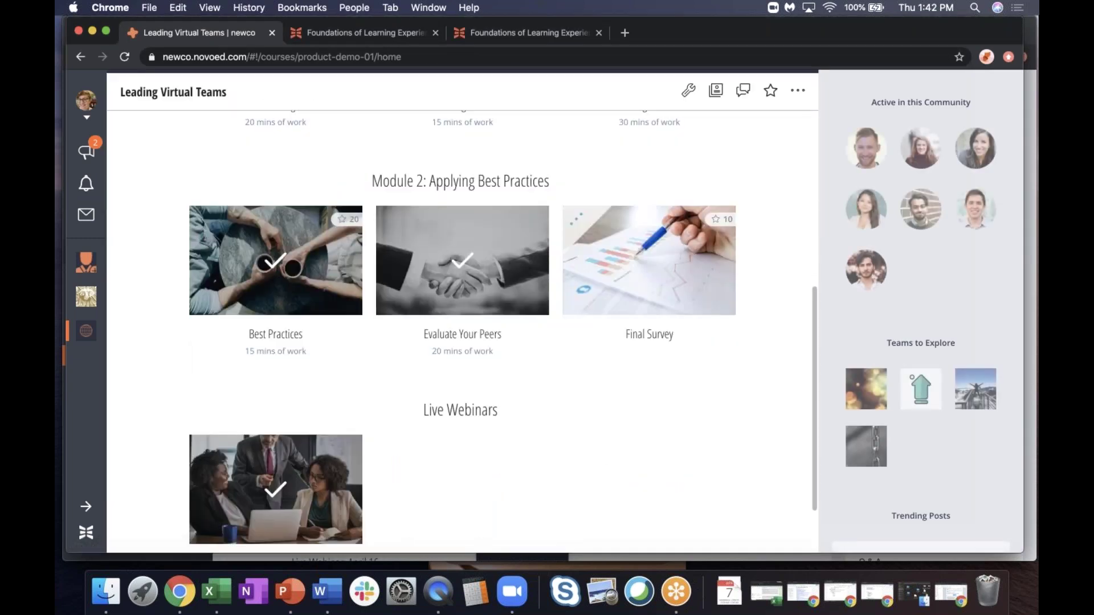